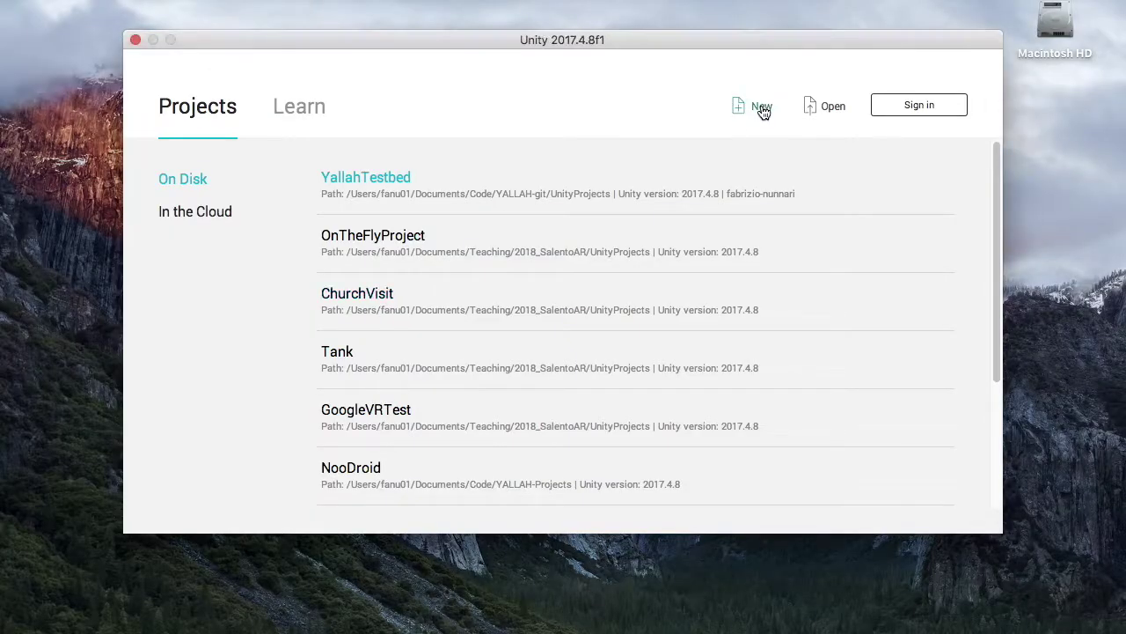
- Start a new project with its location set to the UnityProjects folder
{"action": "left_click", "coordinate": [762, 109]}
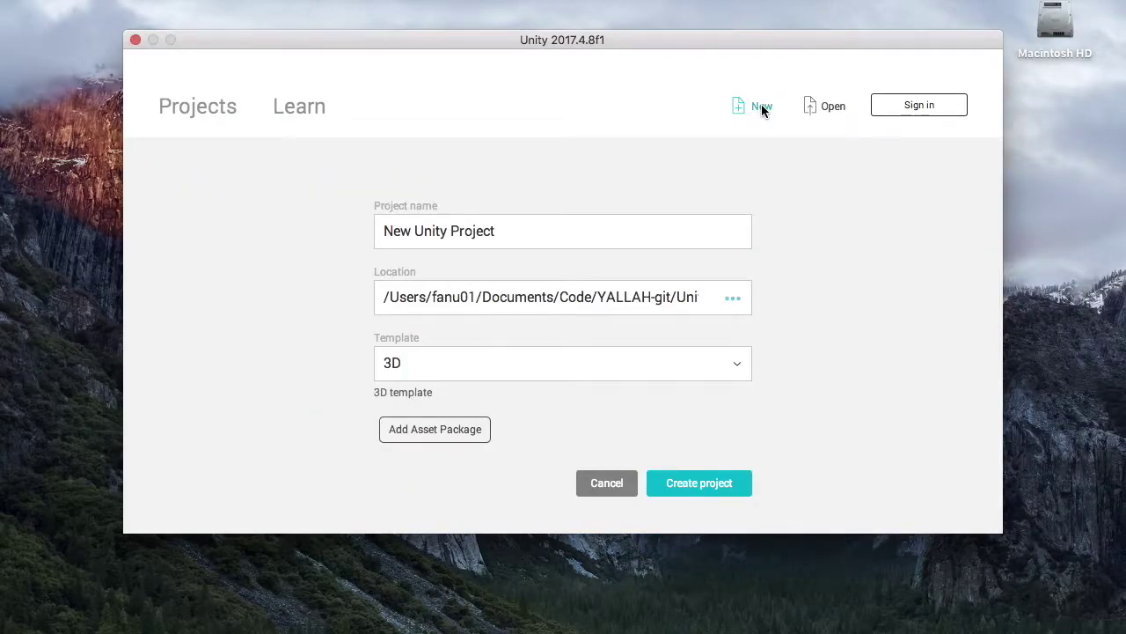
{"action": "left_click", "coordinate": [734, 301]}
{"action": "left_click", "coordinate": [533, 271]}
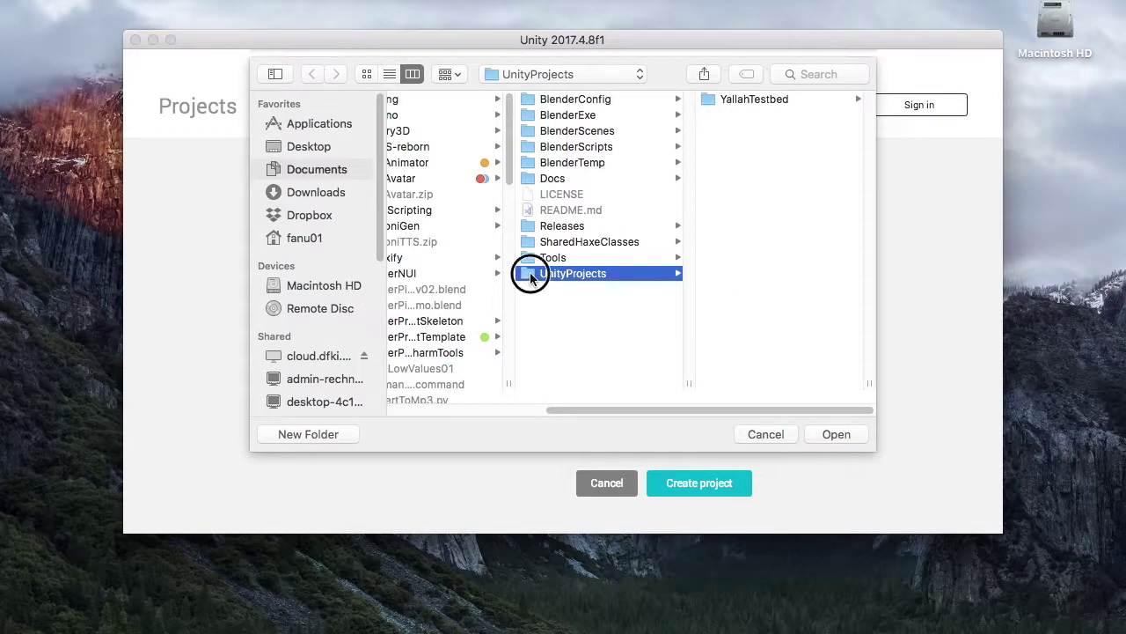
{"action": "left_click", "coordinate": [832, 433]}
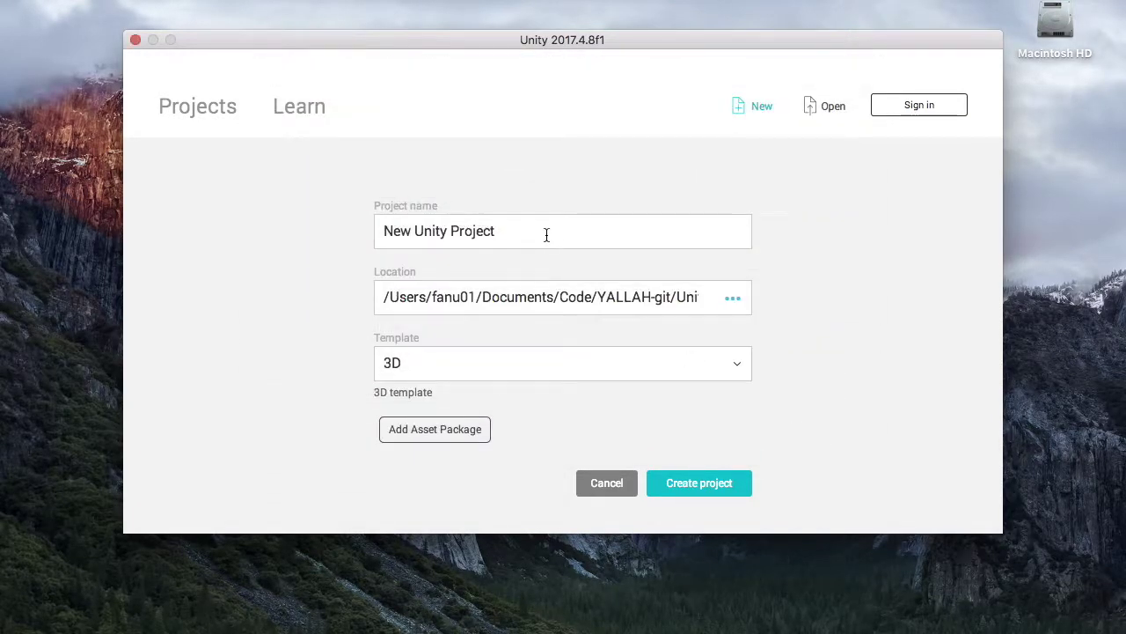
- Name the project Yallah-Tutorial2 and create it with the 3D template
{"action": "triple_click", "coordinate": [525, 232]}
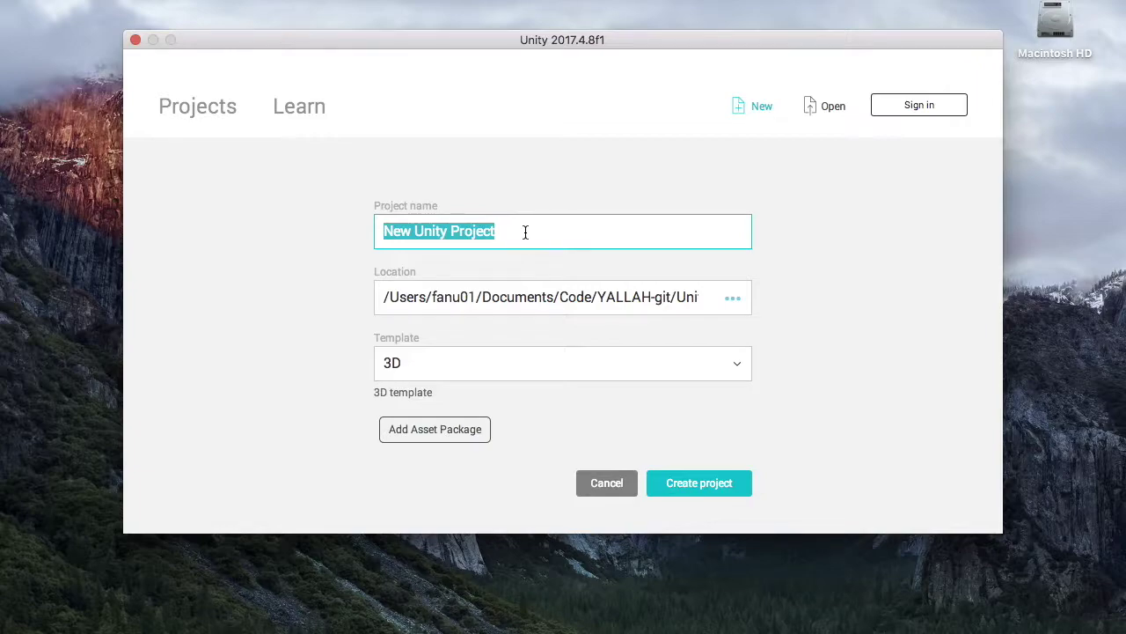
{"action": "type", "text": "Yallah"}
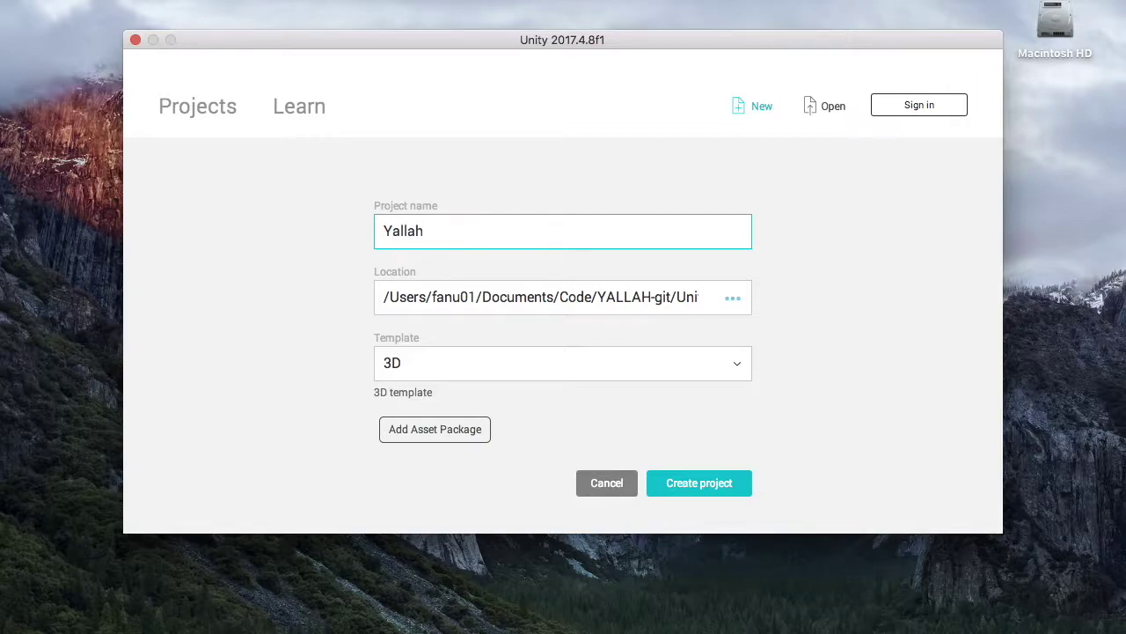
{"action": "type", "text": "-Tutorial2"}
{"action": "left_click", "coordinate": [696, 486]}
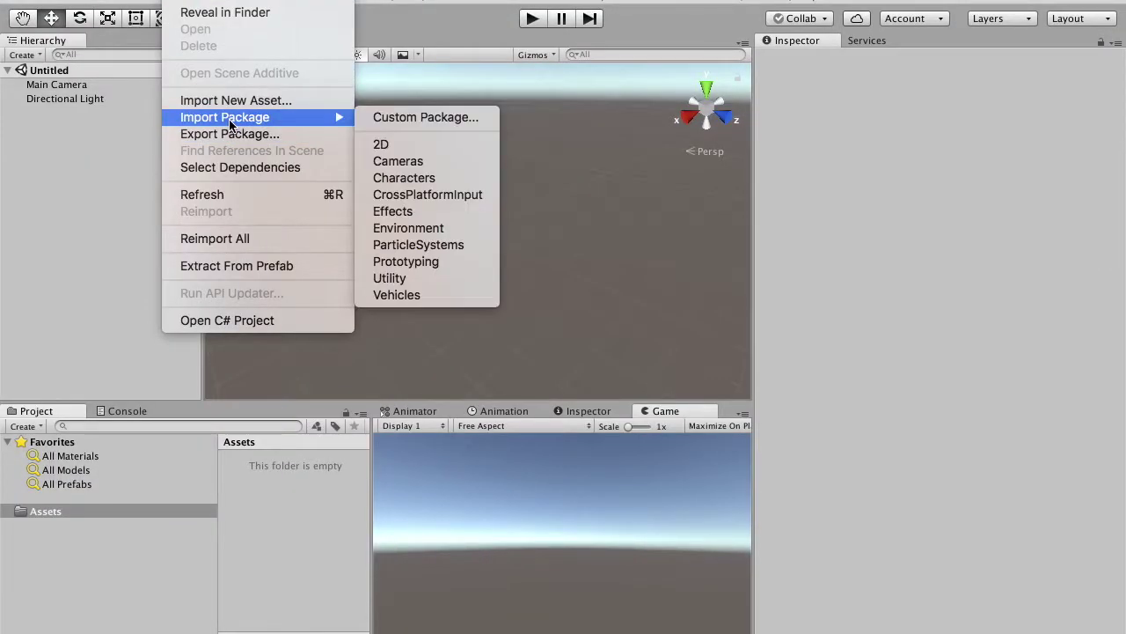
- Begin a custom package import and browse to YALLAH-git/Releases/YALLAH_SDK-180919
{"action": "left_click", "coordinate": [429, 119]}
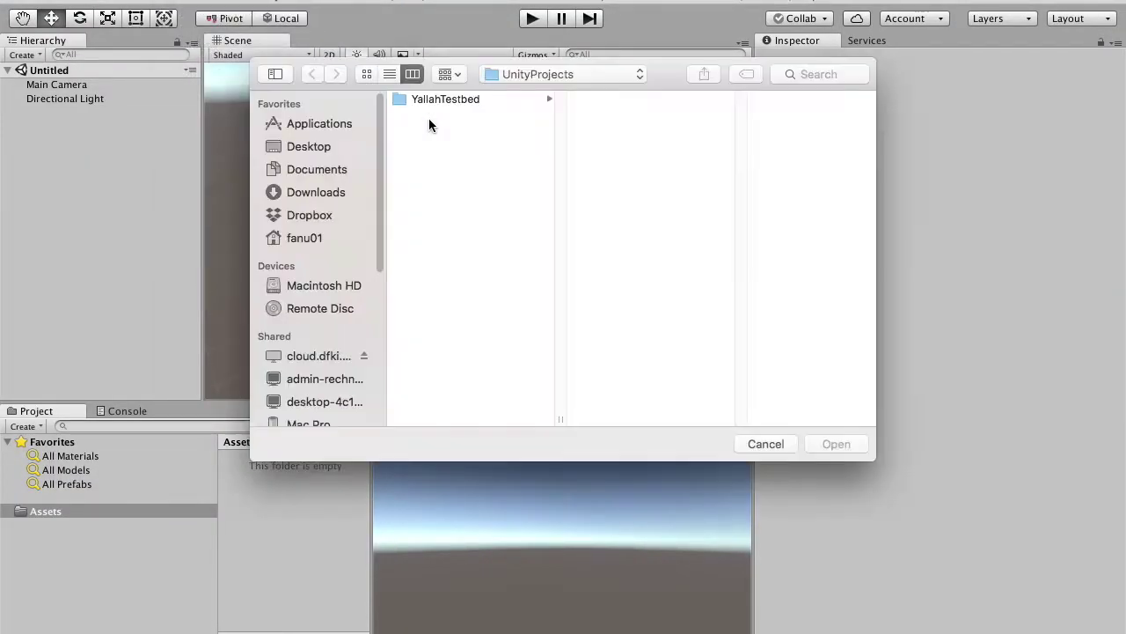
{"action": "left_click", "coordinate": [524, 76]}
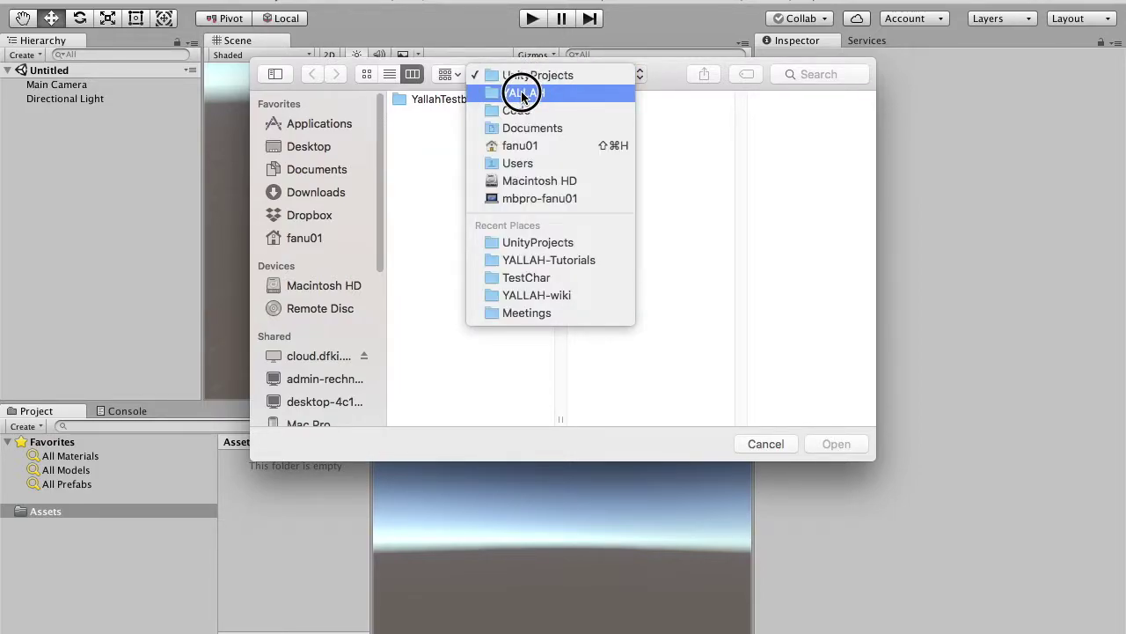
{"action": "left_click", "coordinate": [518, 110]}
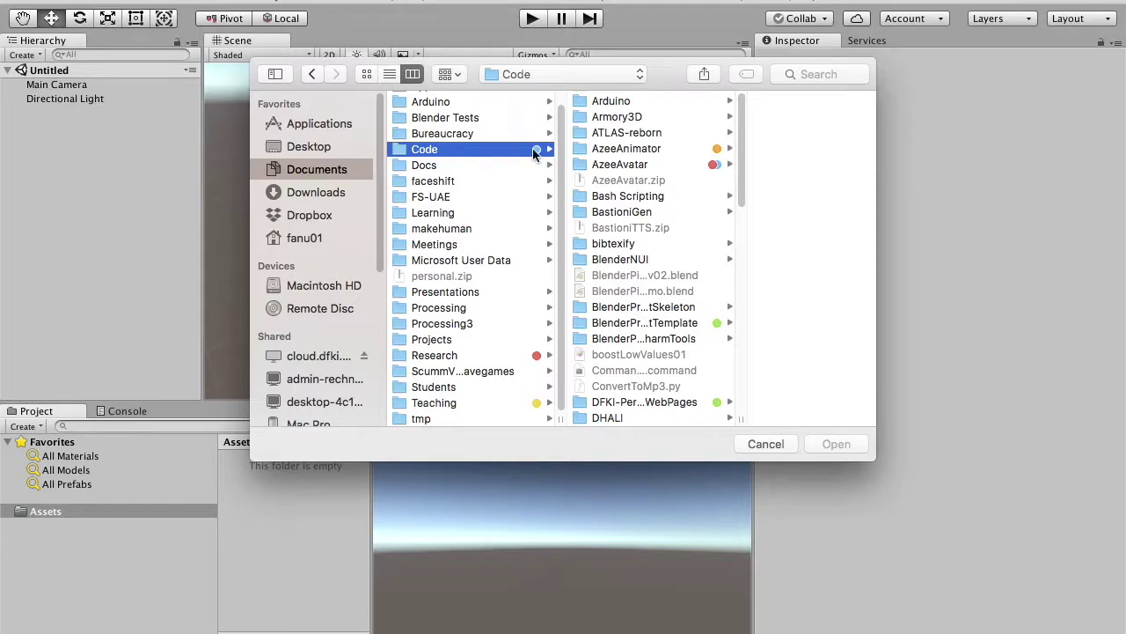
{"action": "scroll", "coordinate": [629, 231], "scroll_direction": "down", "scroll_amount": 15}
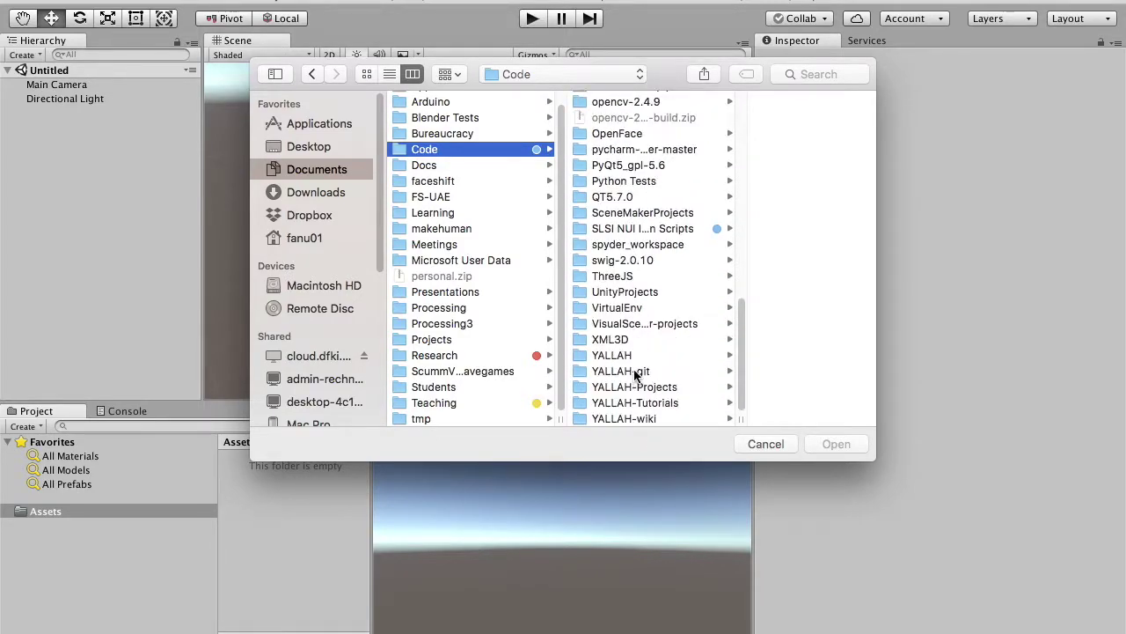
{"action": "left_click", "coordinate": [631, 373]}
{"action": "left_click", "coordinate": [754, 227]}
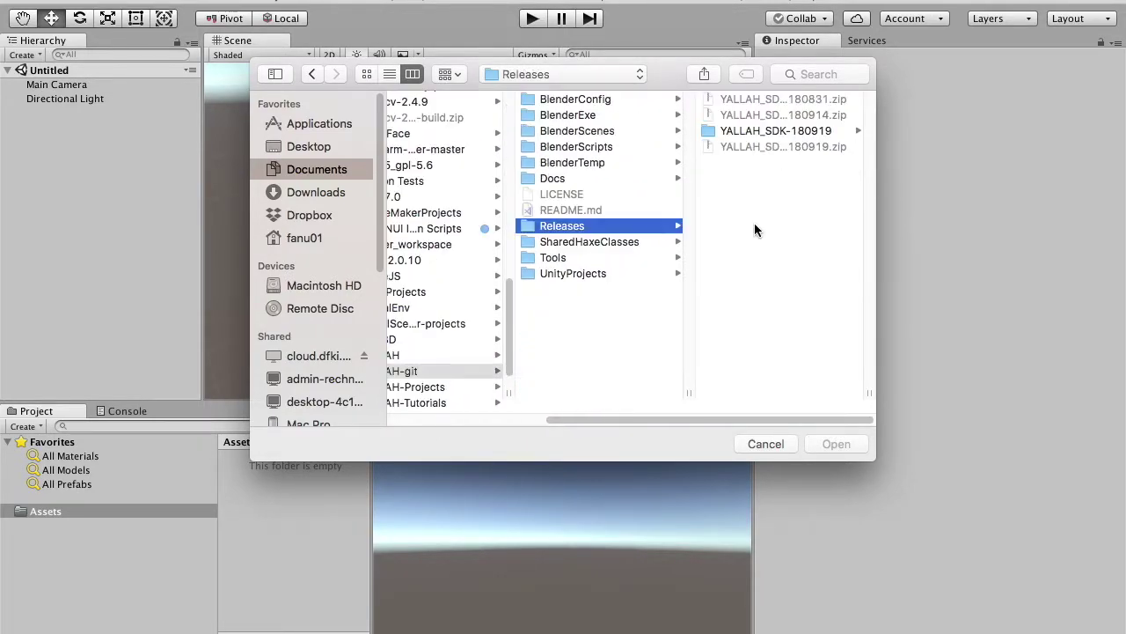
{"action": "left_click", "coordinate": [748, 130]}
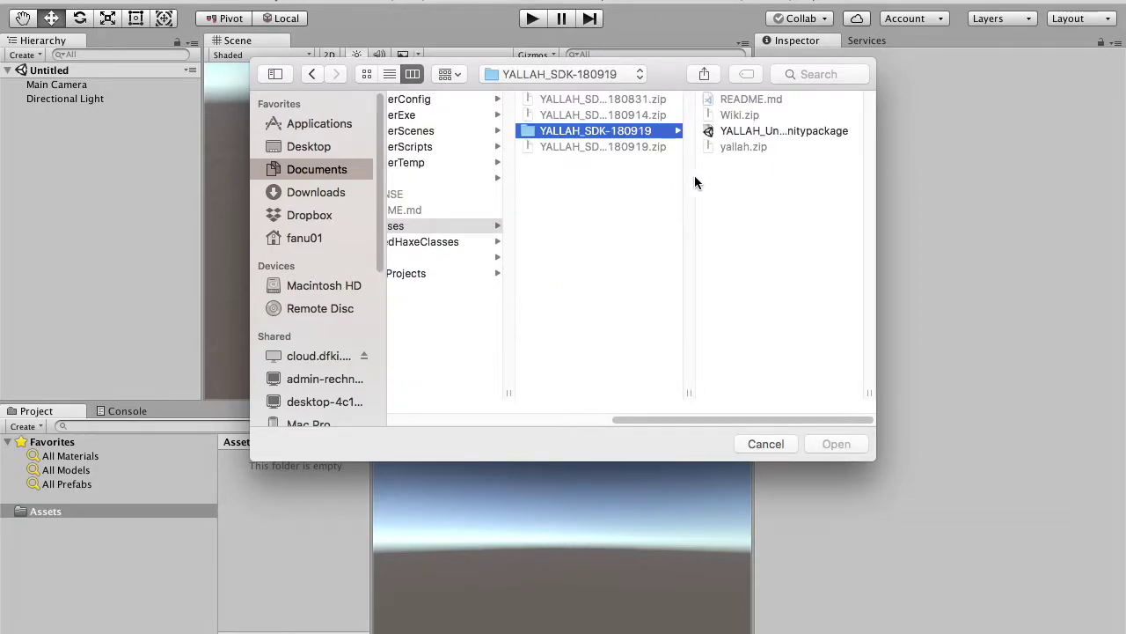
- Open YALLAH_Unity-180919.unitypackage and import all of its assets
{"action": "left_click_drag", "start_coordinate": [869, 393], "coordinate": [982, 381]}
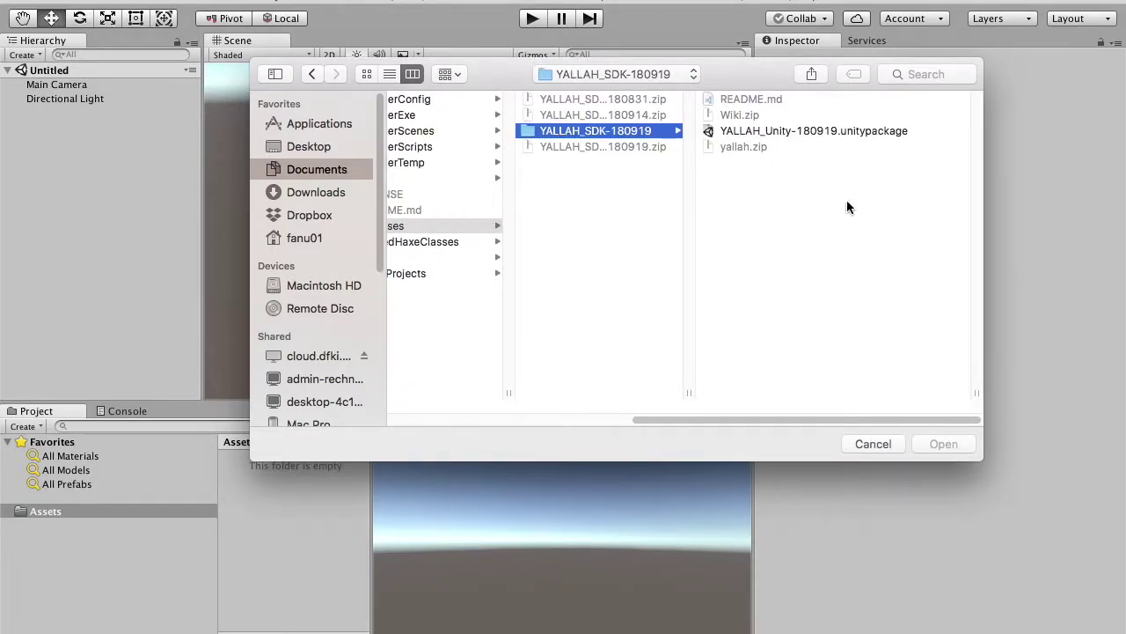
{"action": "left_click", "coordinate": [799, 129]}
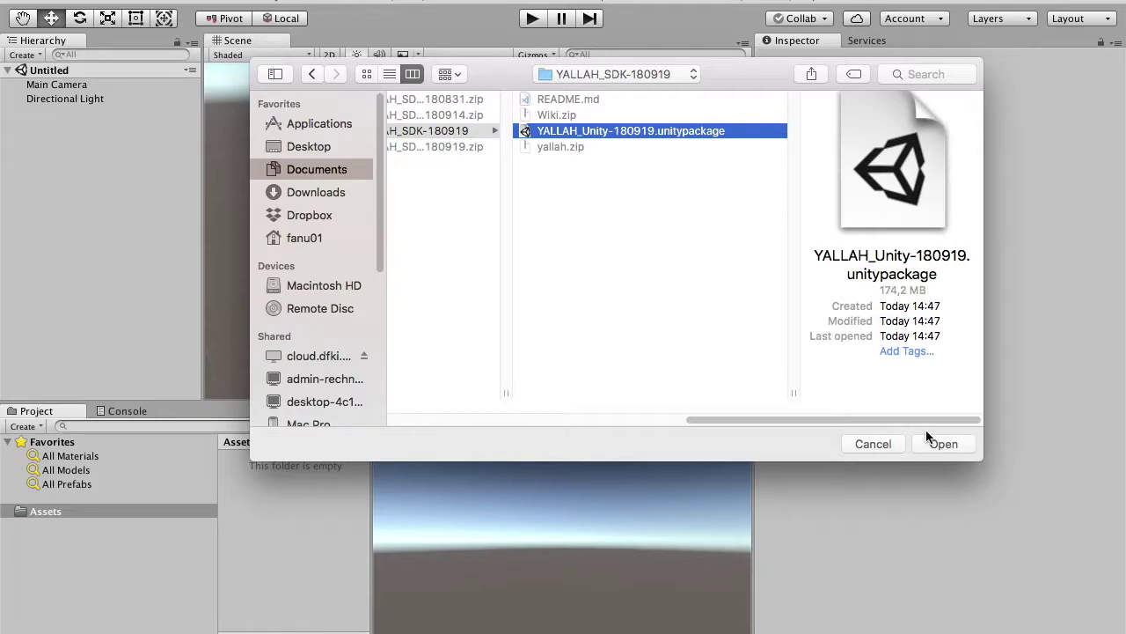
{"action": "left_click", "coordinate": [934, 445]}
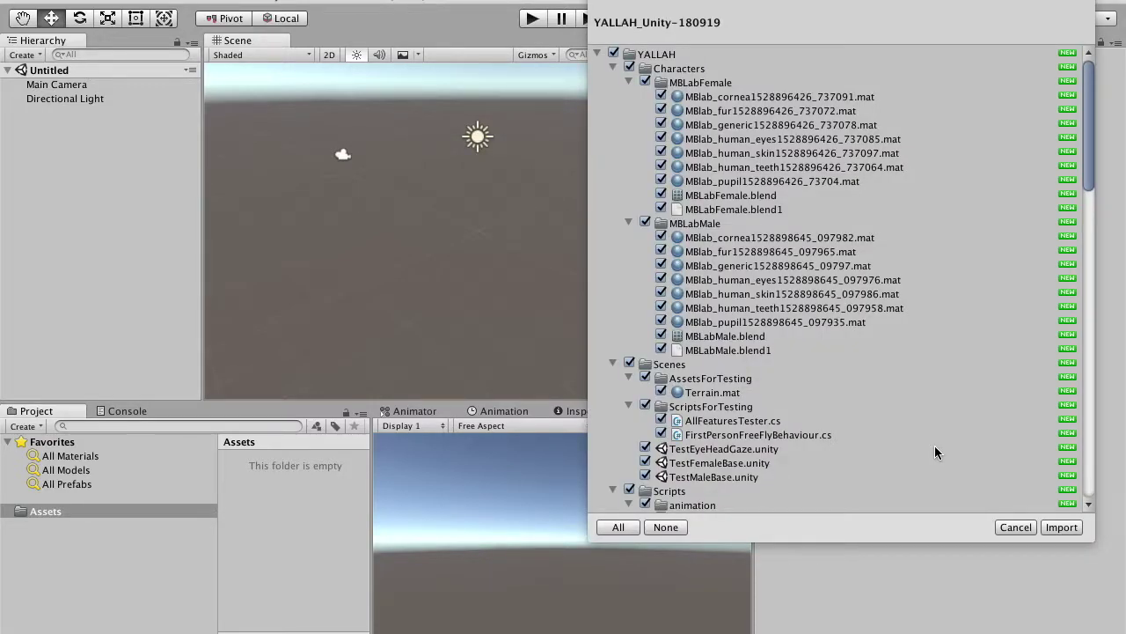
{"action": "scroll", "coordinate": [935, 447], "scroll_direction": "down", "scroll_amount": 20}
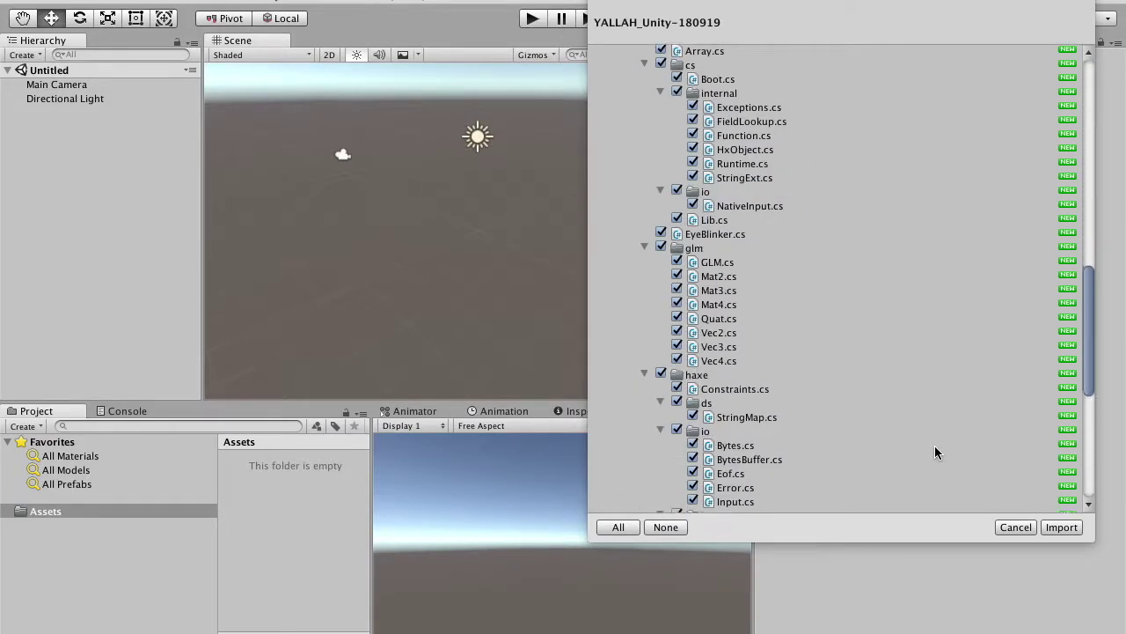
{"action": "left_click", "coordinate": [1059, 526]}
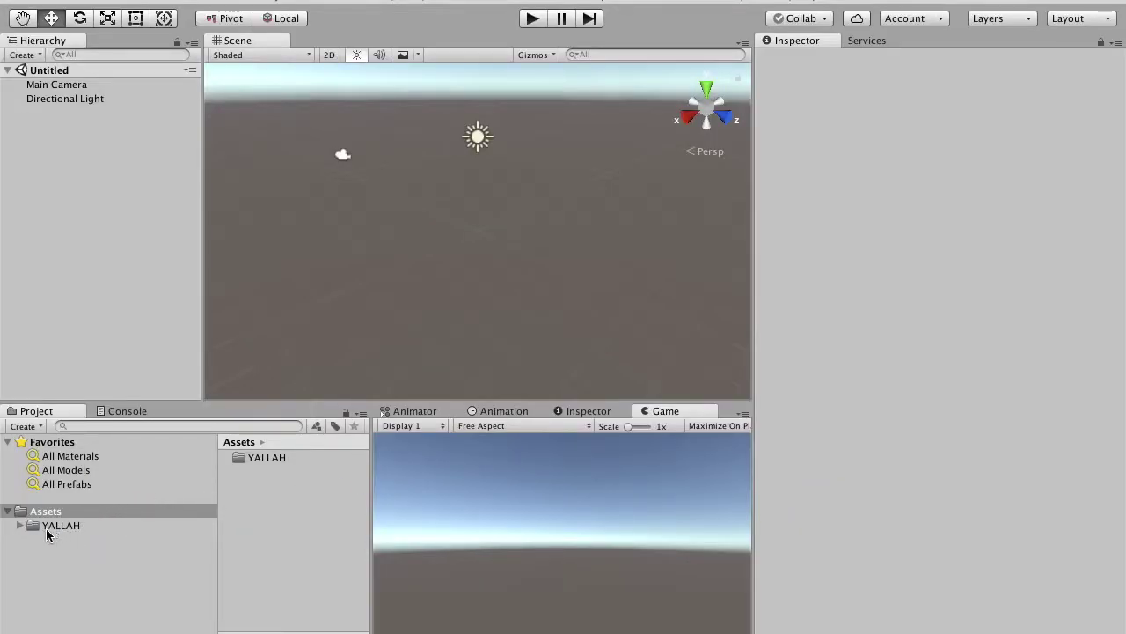
- Expand the imported YALLAH and Scripts folders to inspect their contents
{"action": "left_click", "coordinate": [20, 527]}
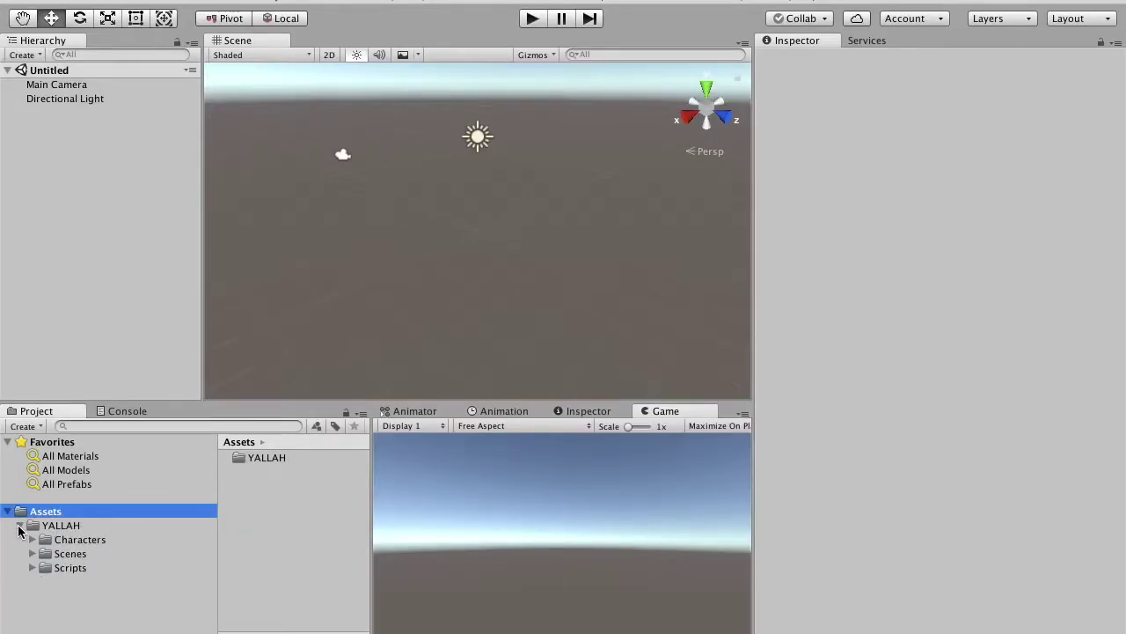
{"action": "left_click", "coordinate": [32, 567]}
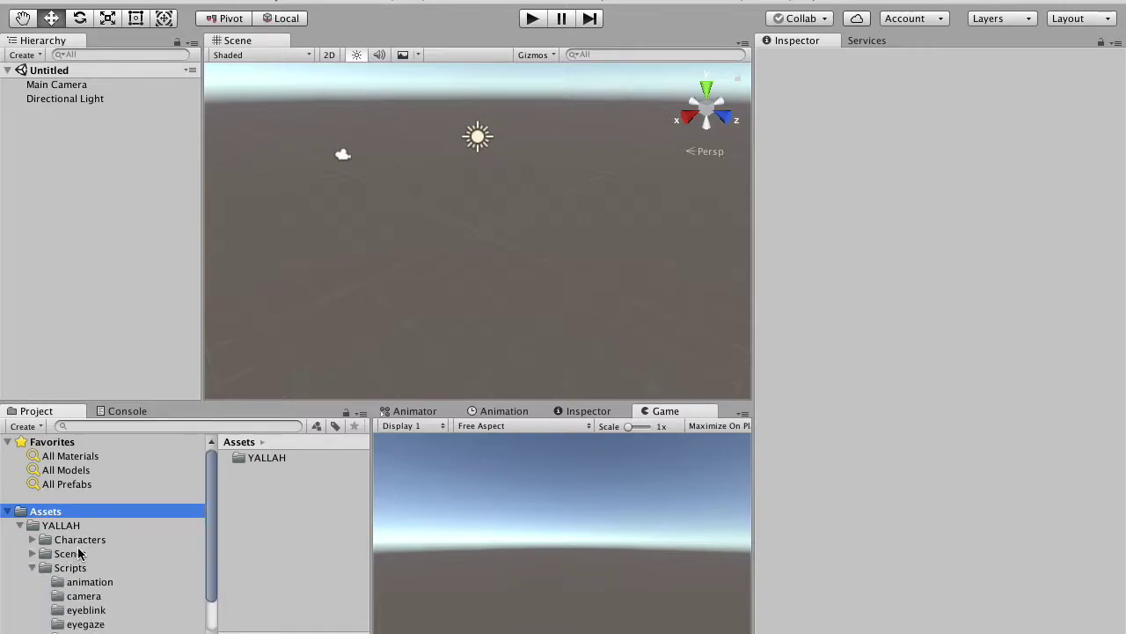
{"action": "scroll", "coordinate": [78, 552], "scroll_direction": "down", "scroll_amount": 2}
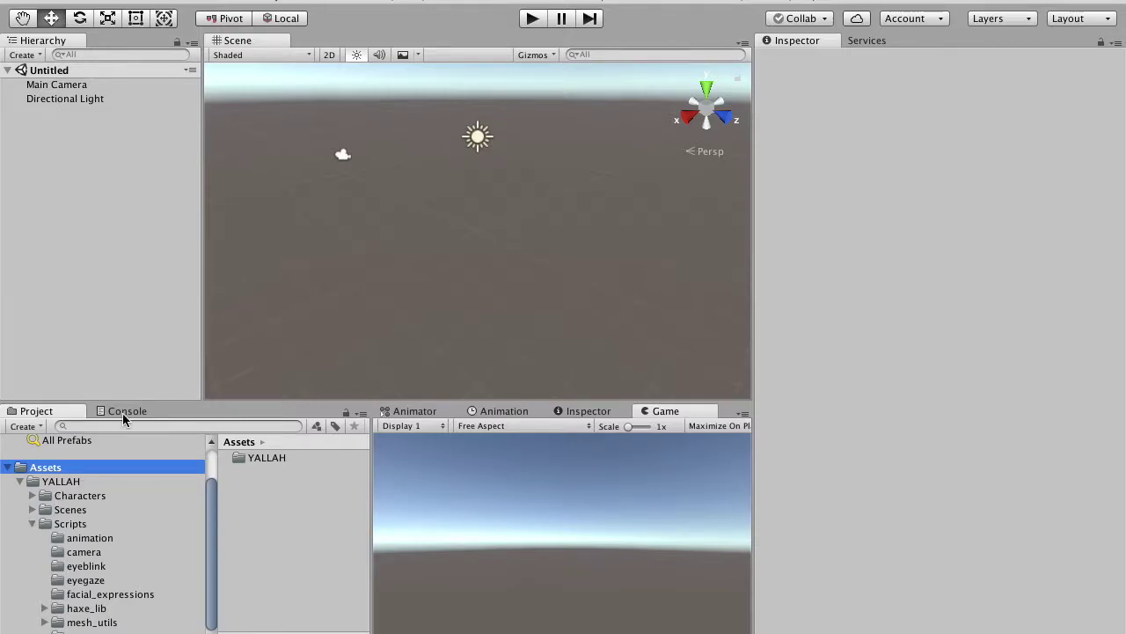
{"action": "scroll", "coordinate": [76, 520], "scroll_direction": "up", "scroll_amount": 3}
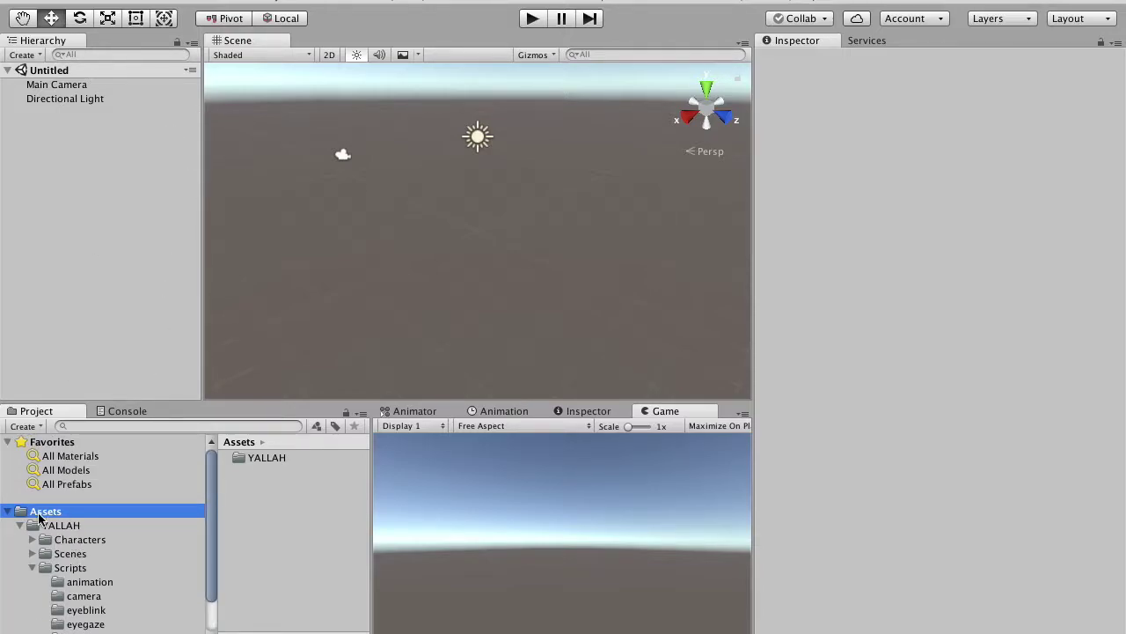
- Create a folder named Tanja in Assets alongside YALLAH
{"action": "right_click", "coordinate": [46, 519]}
{"action": "mouse_move", "coordinate": [156, 322]}
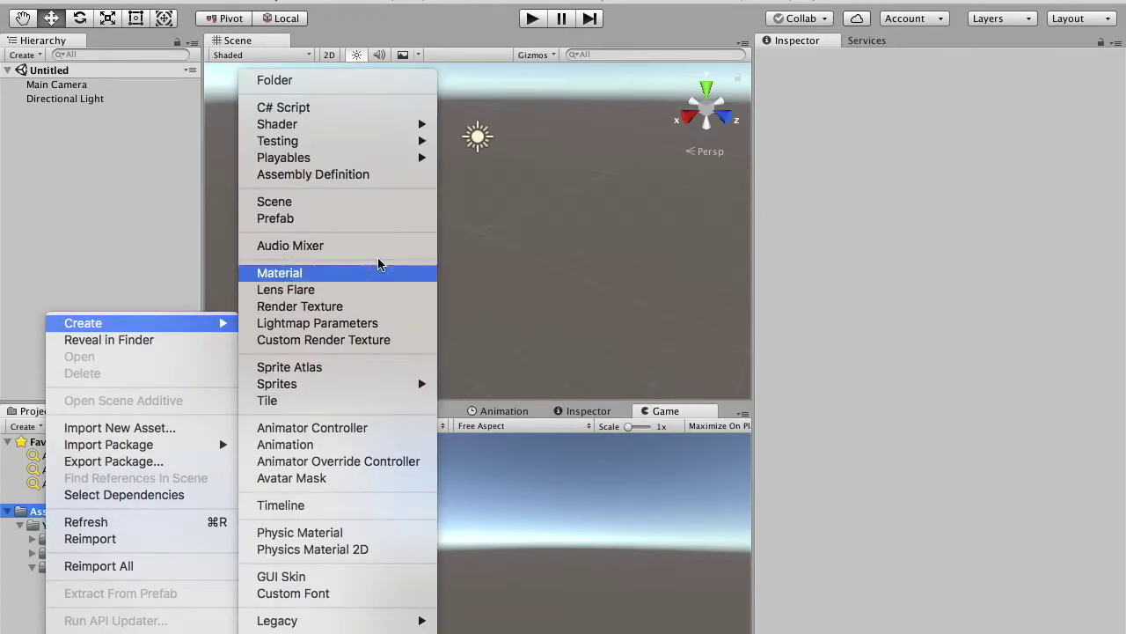
{"action": "left_click", "coordinate": [331, 81]}
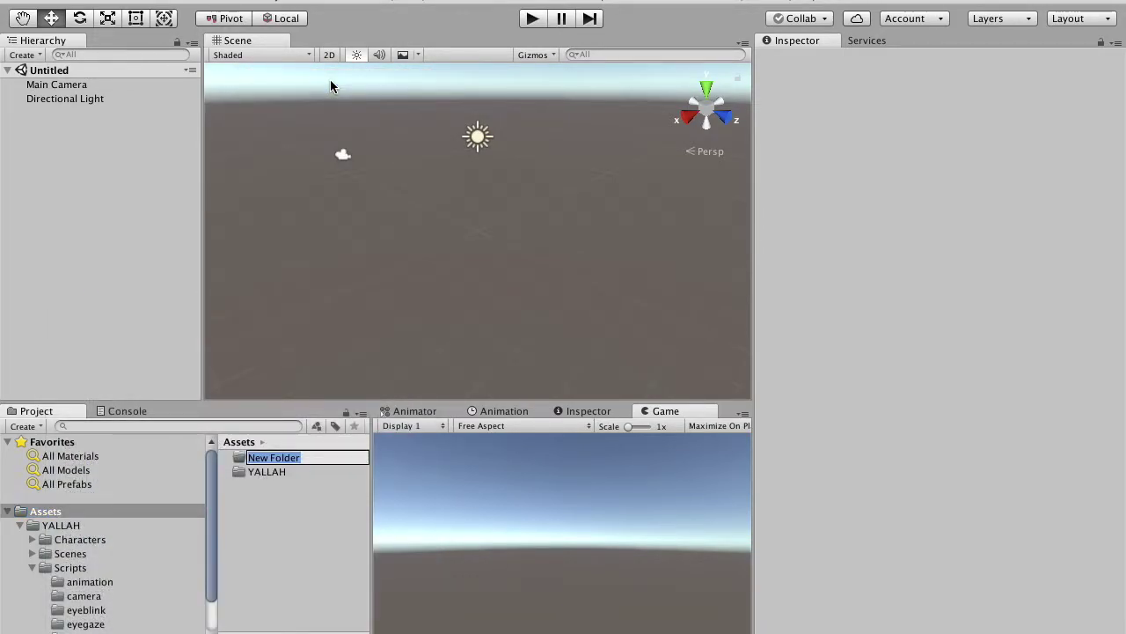
{"action": "type", "text": "Tanja"}
{"action": "key", "text": "Return"}
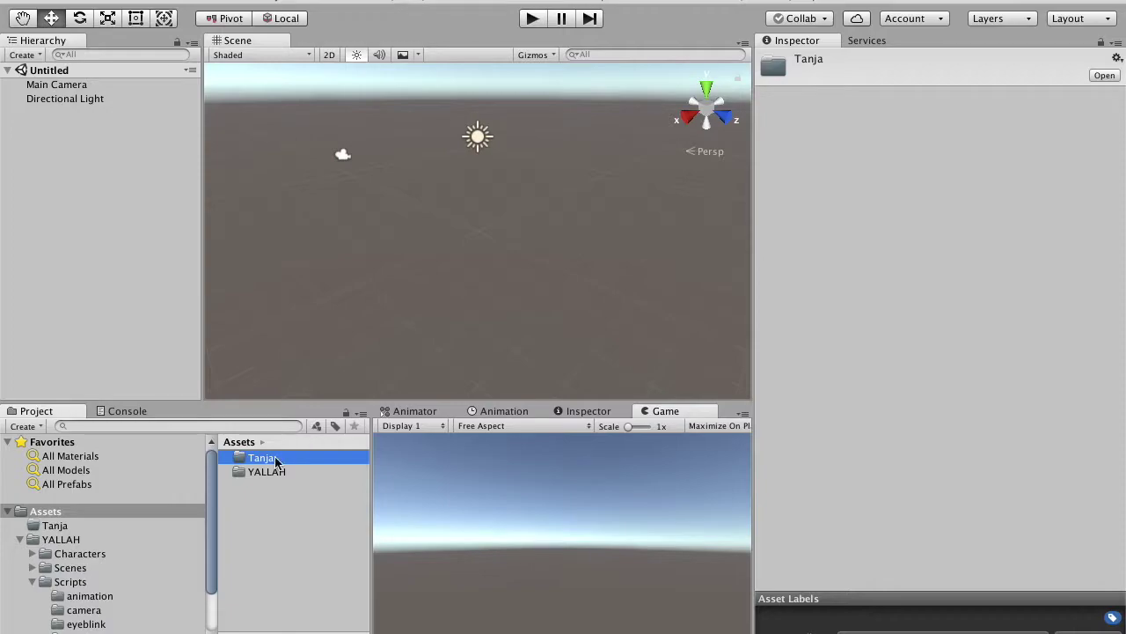
- Open the Tanja folder and import Tanja.blend from YALLAH-git/BlenderScenes into it
{"action": "double_click", "coordinate": [259, 458]}
{"action": "left_click", "coordinate": [180, 0]}
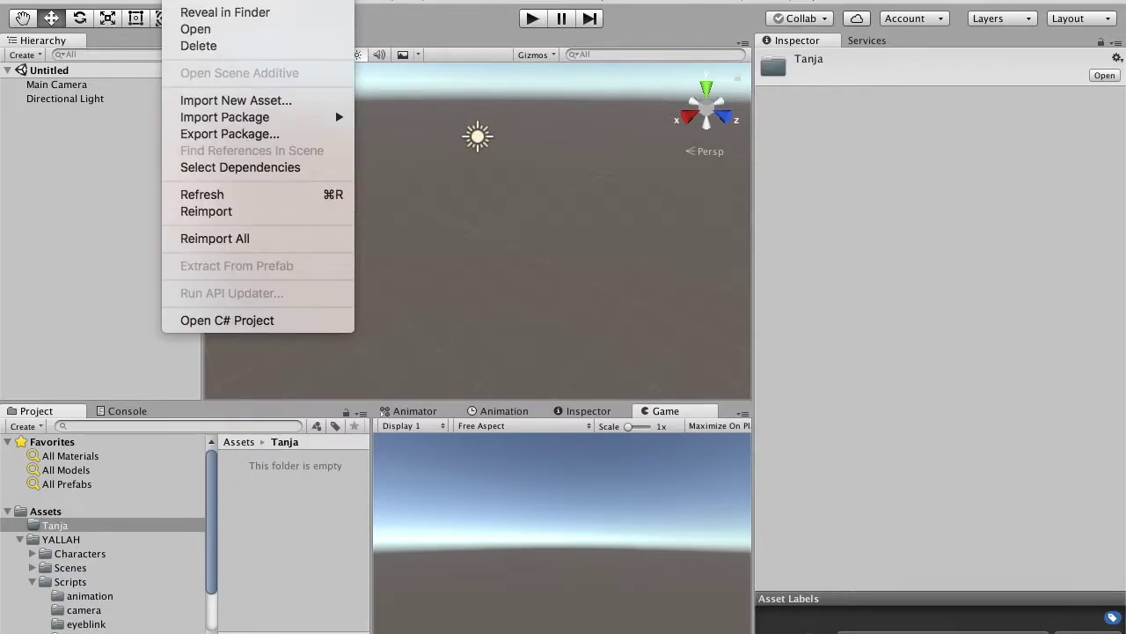
{"action": "left_click", "coordinate": [209, 100]}
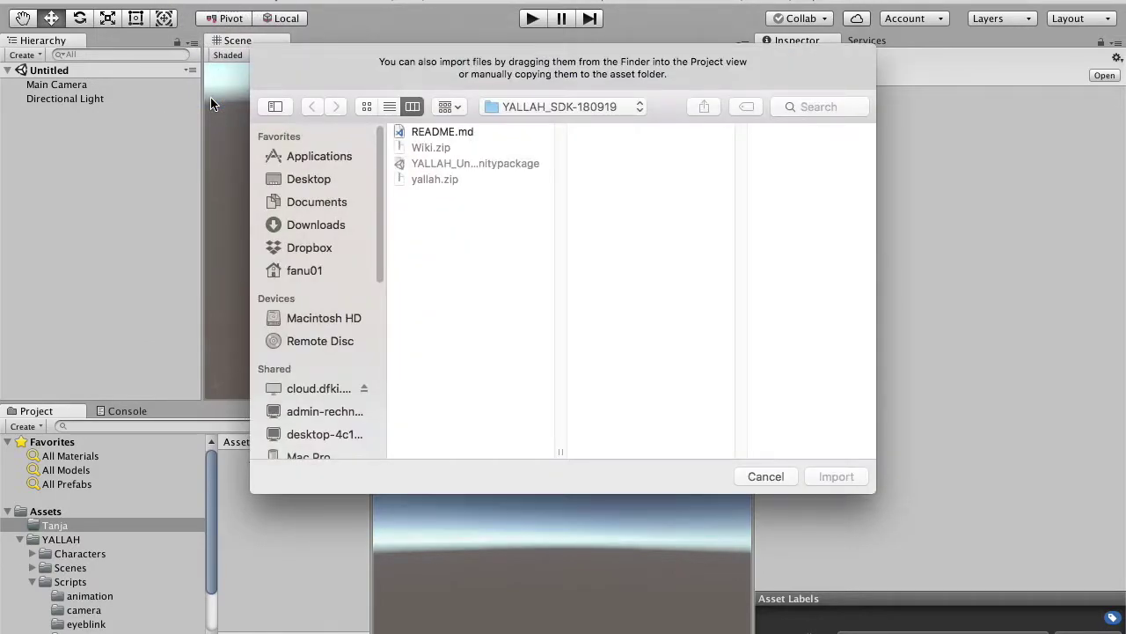
{"action": "left_click", "coordinate": [562, 108]}
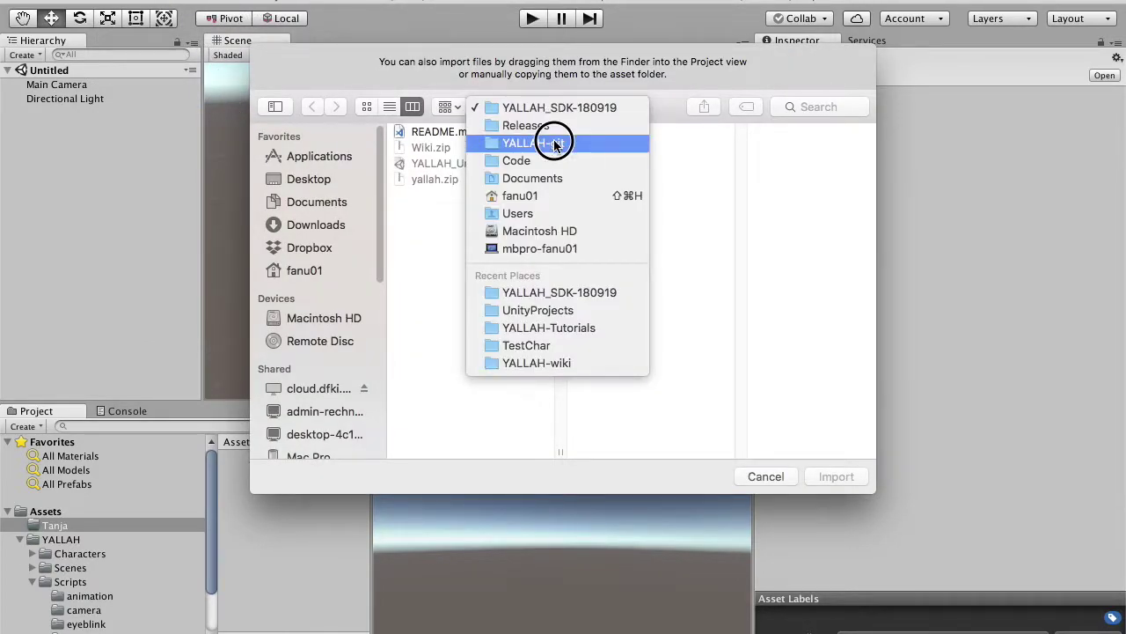
{"action": "left_click", "coordinate": [554, 144]}
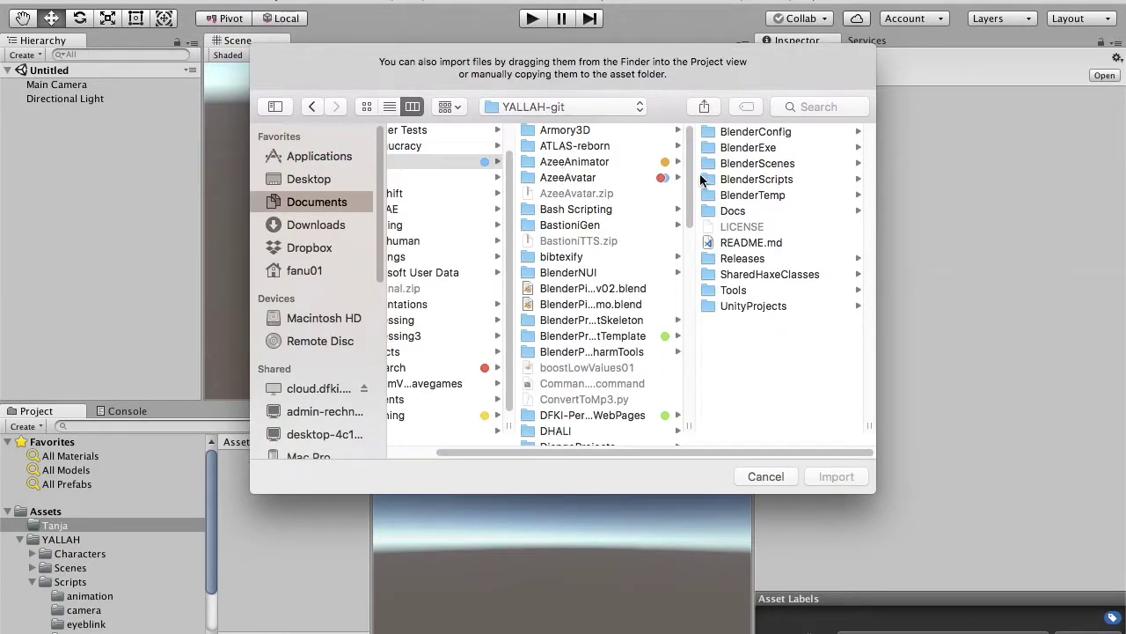
{"action": "left_click", "coordinate": [754, 164]}
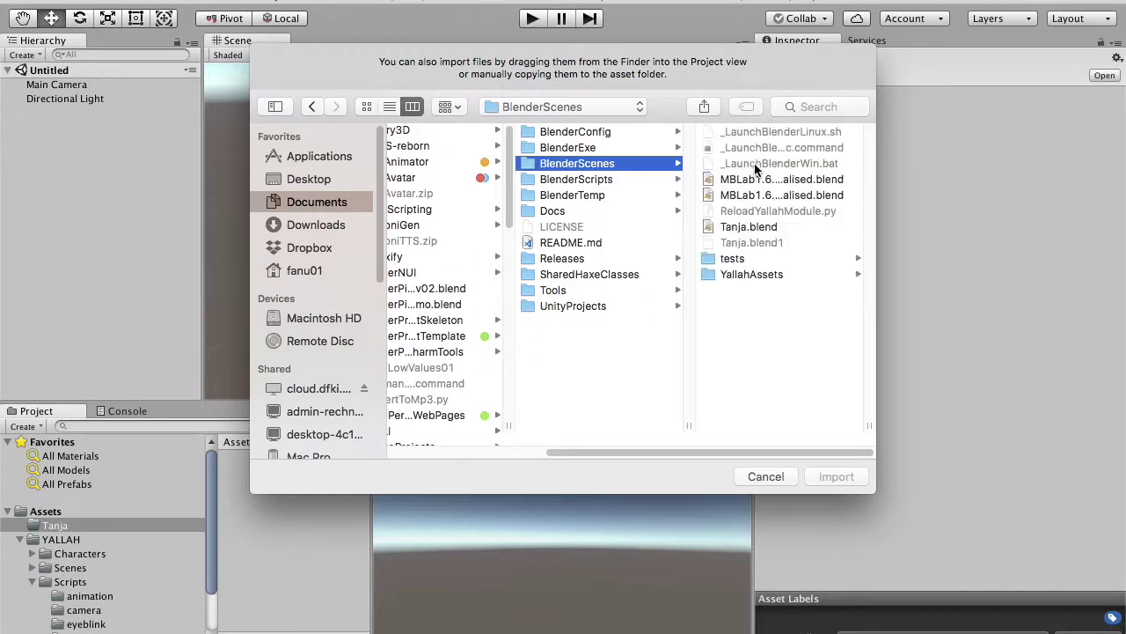
{"action": "left_click", "coordinate": [735, 227]}
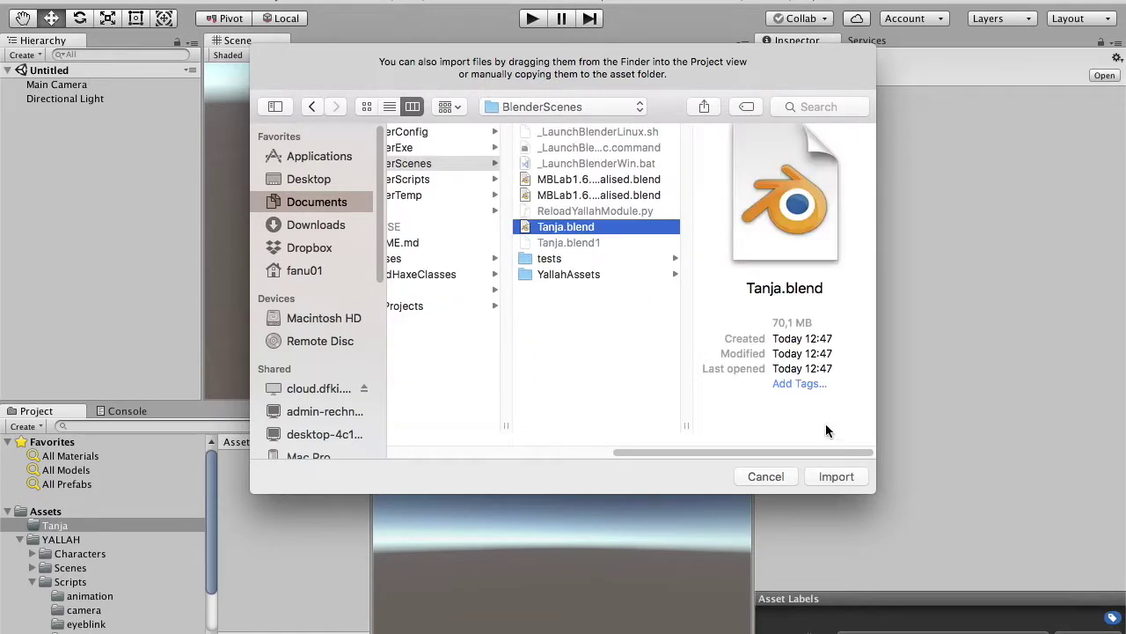
{"action": "left_click", "coordinate": [836, 477]}
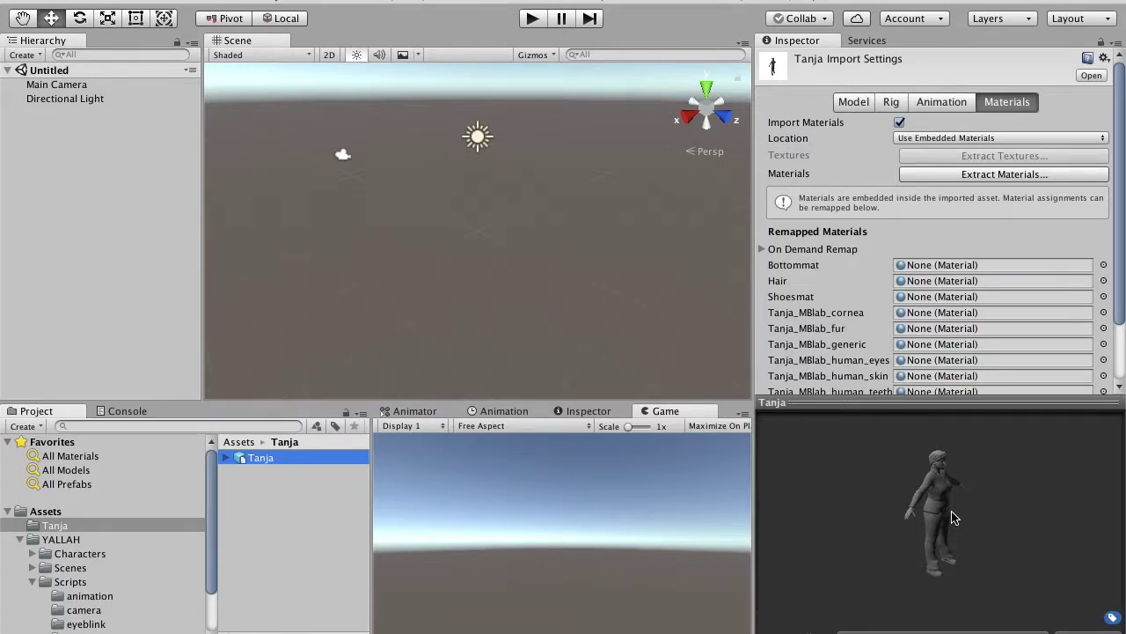
- In Tanja's Model import settings, set Normals to Calculate
{"action": "left_click_drag", "start_coordinate": [955, 516], "coordinate": [921, 501]}
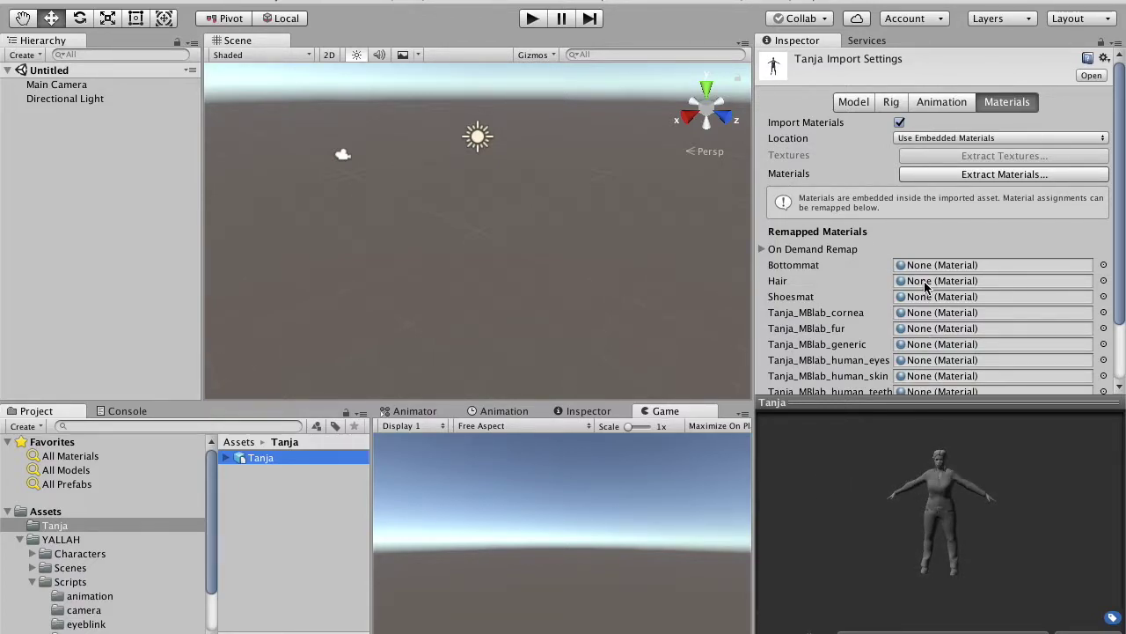
{"action": "left_click", "coordinate": [854, 102]}
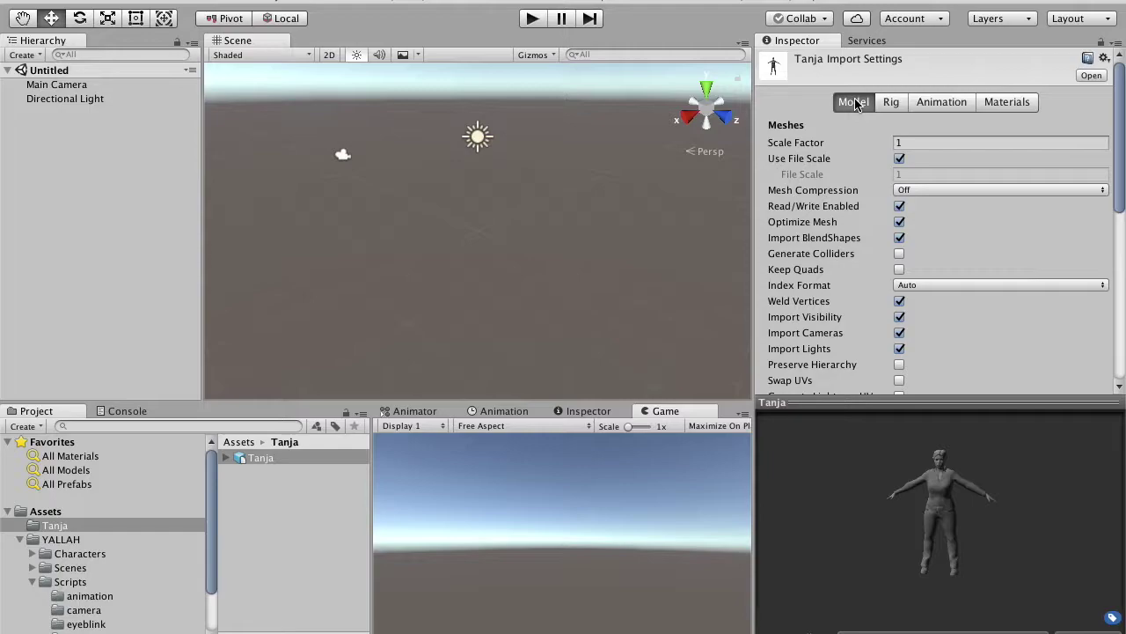
{"action": "left_click_drag", "start_coordinate": [1118, 192], "coordinate": [1112, 238]}
{"action": "left_click", "coordinate": [963, 323]}
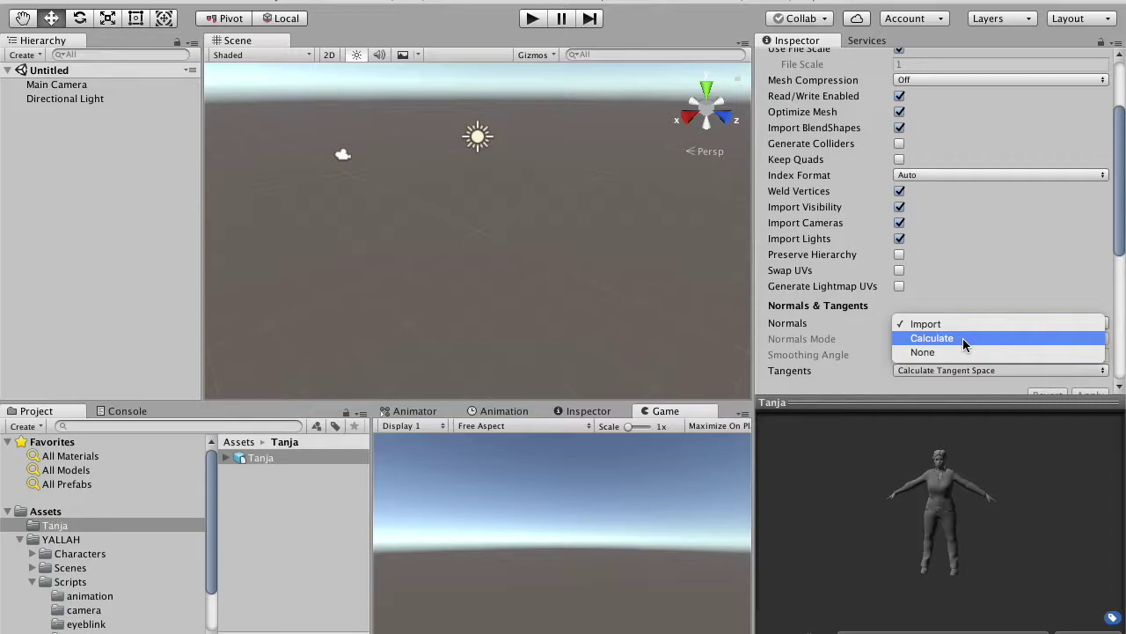
{"action": "left_click", "coordinate": [963, 338]}
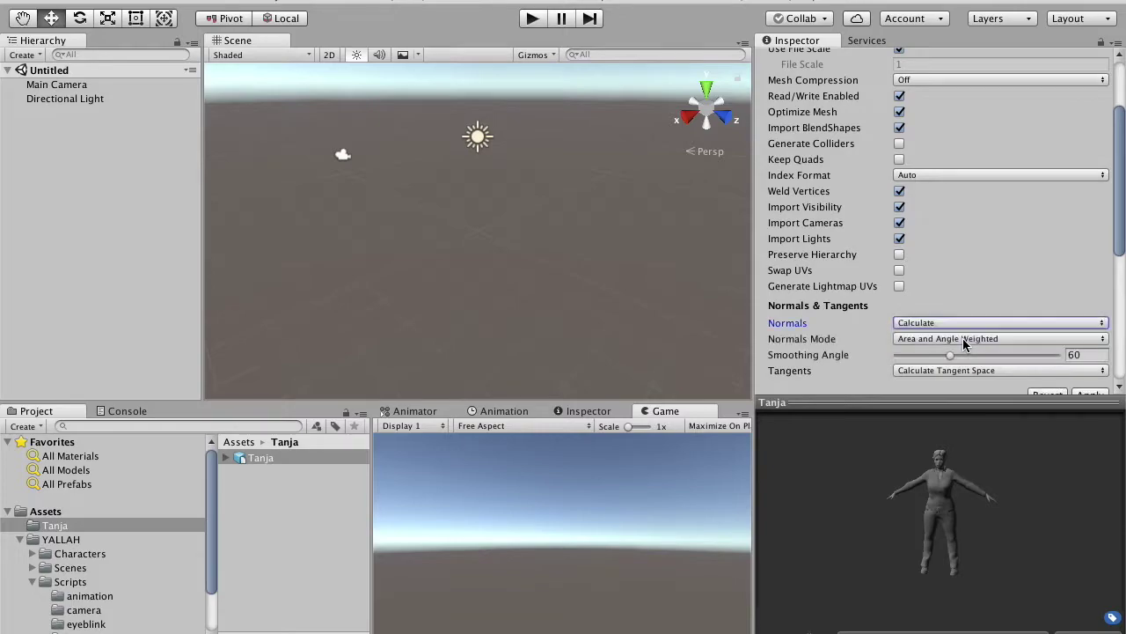
{"action": "left_click_drag", "start_coordinate": [1120, 227], "coordinate": [1121, 132]}
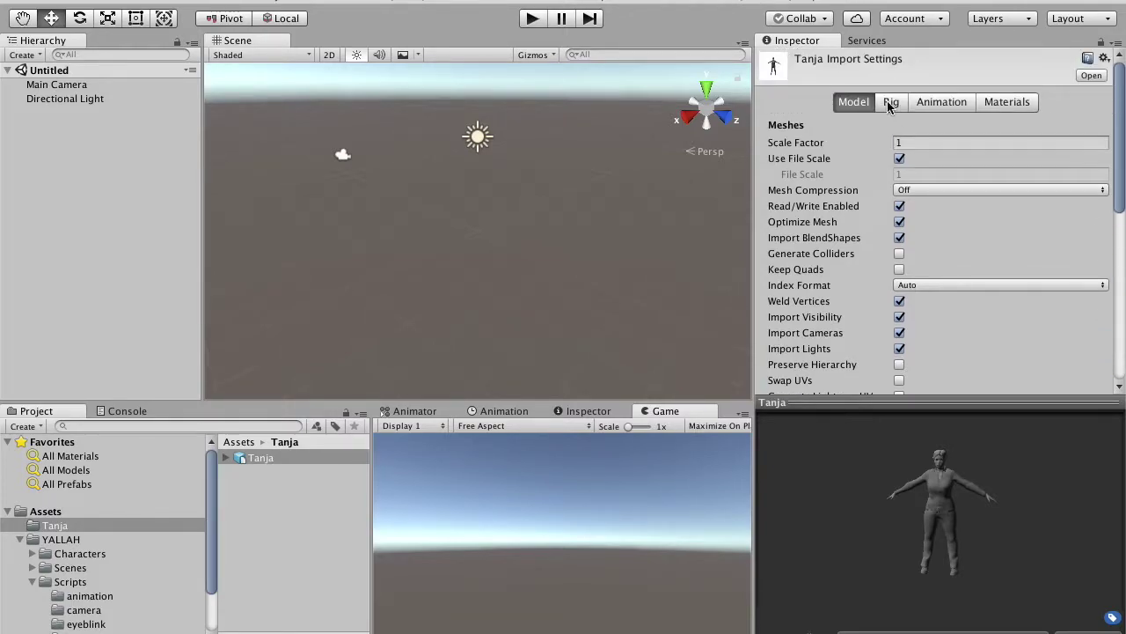
- Choose Tanja_armature as the Rig root node and apply the import settings
{"action": "left_click", "coordinate": [890, 103]}
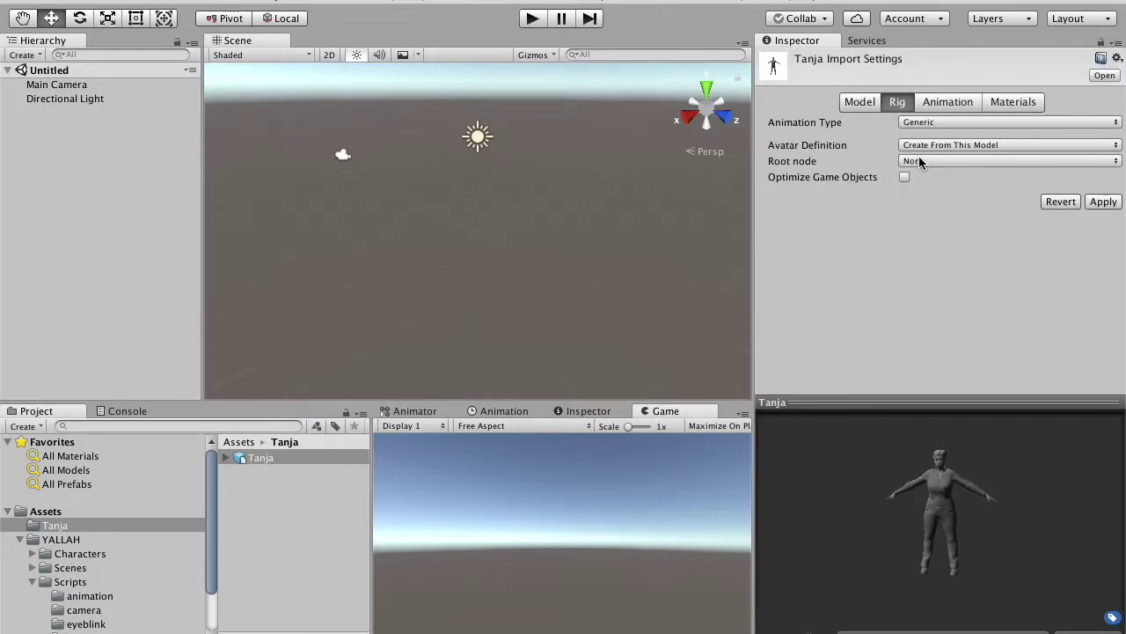
{"action": "left_click", "coordinate": [920, 161]}
{"action": "mouse_move", "coordinate": [941, 236]}
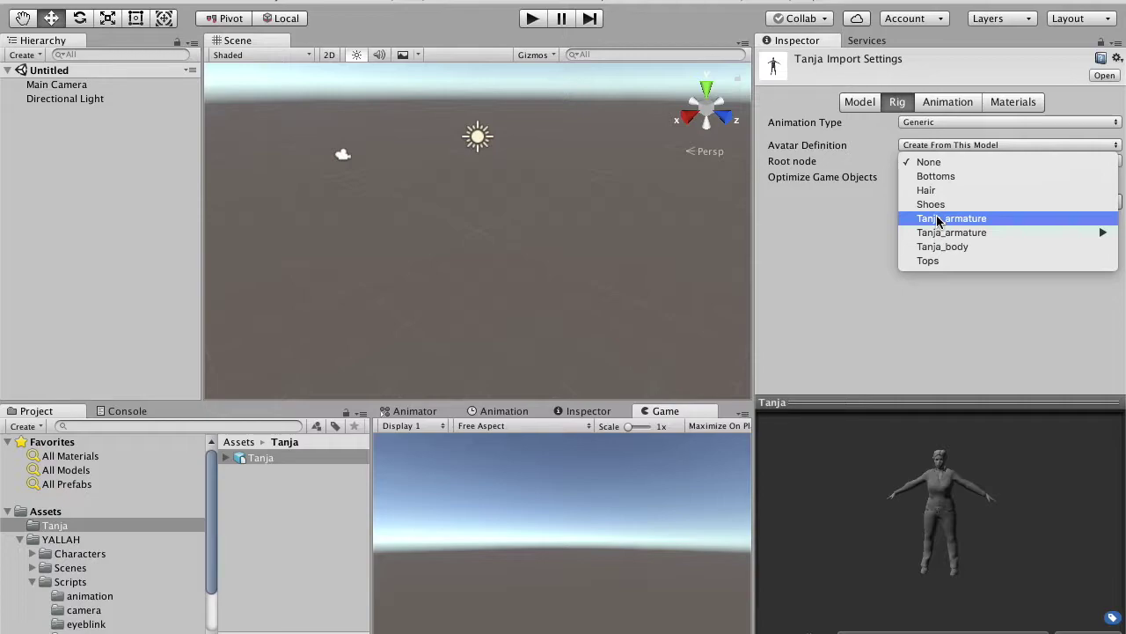
{"action": "left_click", "coordinate": [937, 219]}
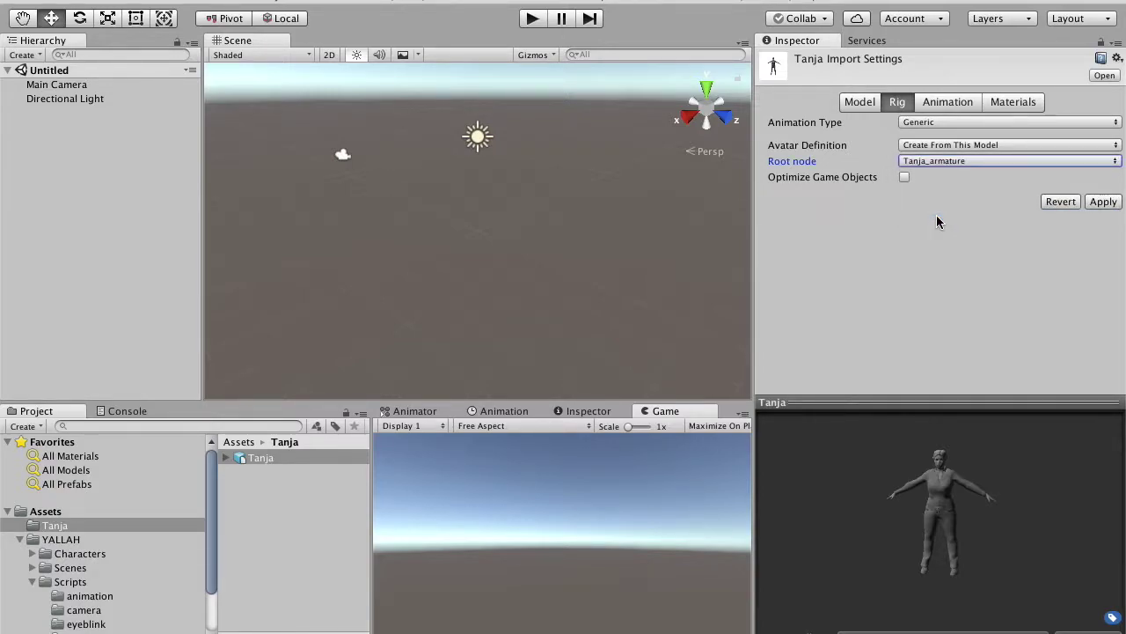
{"action": "left_click", "coordinate": [1104, 202]}
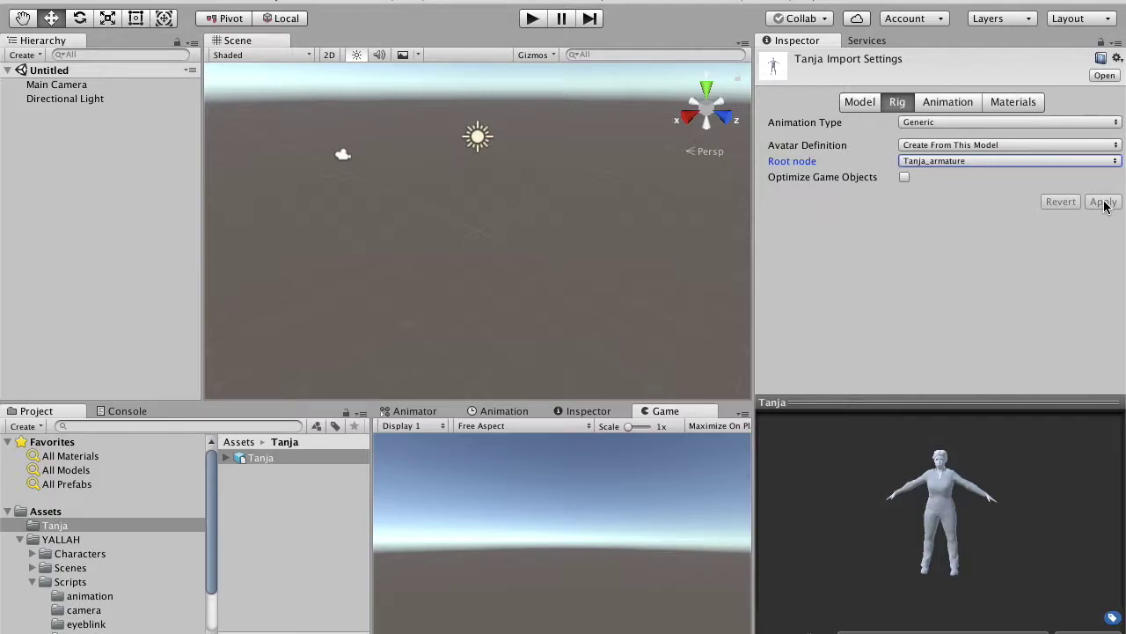
- Make the A-Pose clip loop with root rotation, Y and XZ position baked into pose
{"action": "left_click", "coordinate": [947, 103]}
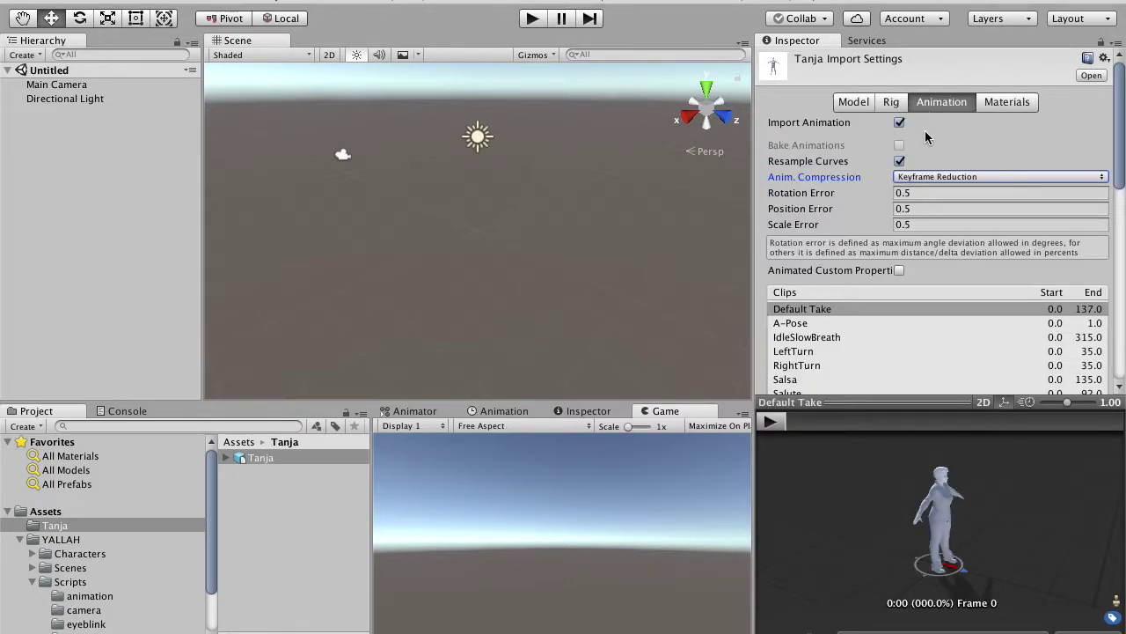
{"action": "left_click_drag", "start_coordinate": [1114, 126], "coordinate": [1116, 179]}
{"action": "left_click", "coordinate": [805, 162]}
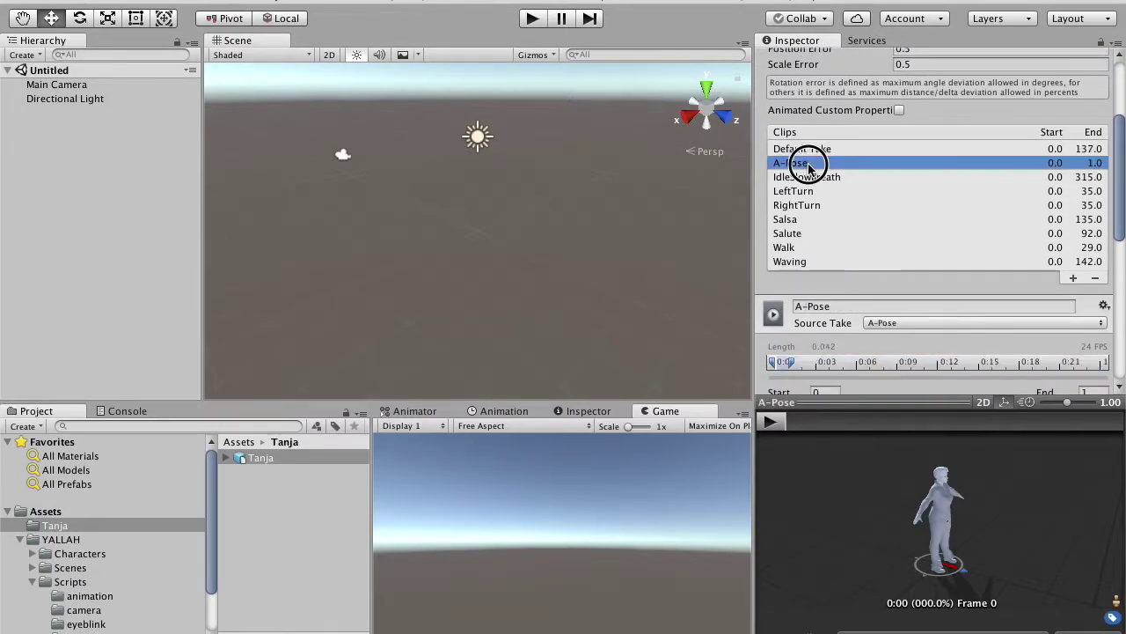
{"action": "scroll", "coordinate": [985, 219], "scroll_direction": "down", "scroll_amount": 10}
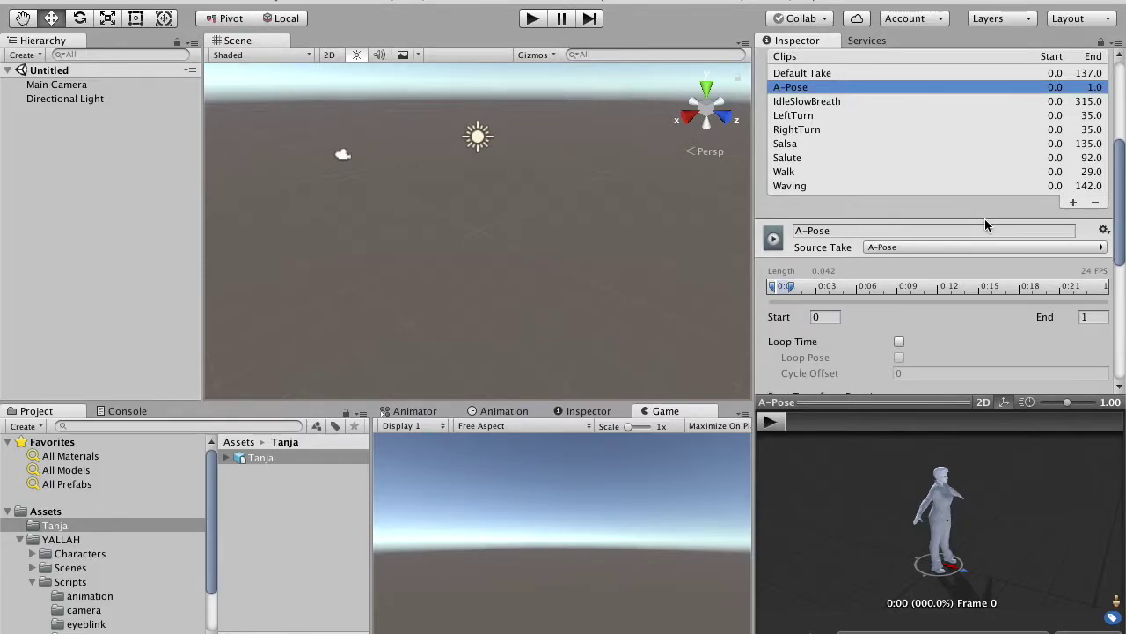
{"action": "scroll", "coordinate": [962, 220], "scroll_direction": "down", "scroll_amount": 1}
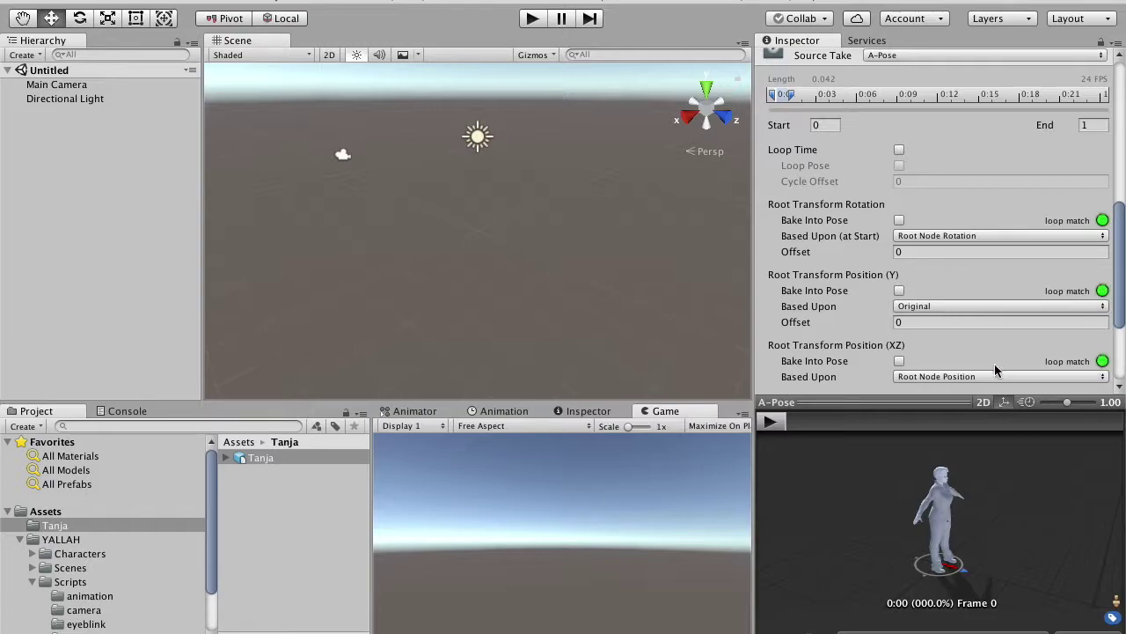
{"action": "left_click", "coordinate": [899, 361]}
{"action": "left_click", "coordinate": [899, 291]}
{"action": "left_click", "coordinate": [899, 220]}
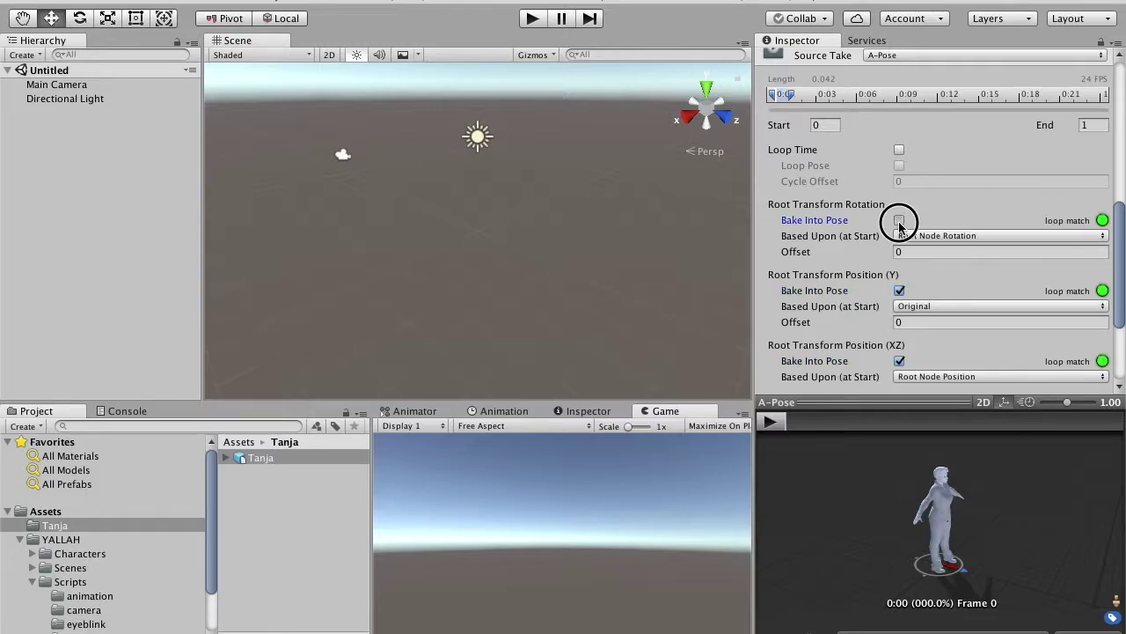
{"action": "left_click", "coordinate": [899, 149]}
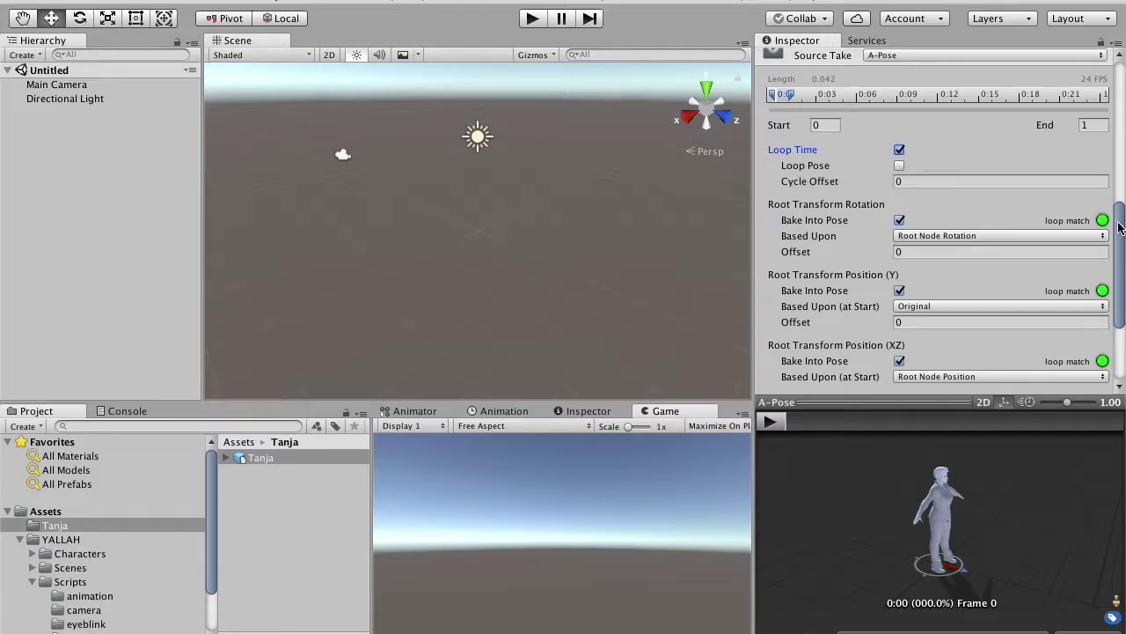
- Make IdleSlowBreath loop with root rotation, Y and XZ position baked into pose
{"action": "left_click_drag", "start_coordinate": [1120, 229], "coordinate": [1121, 127]}
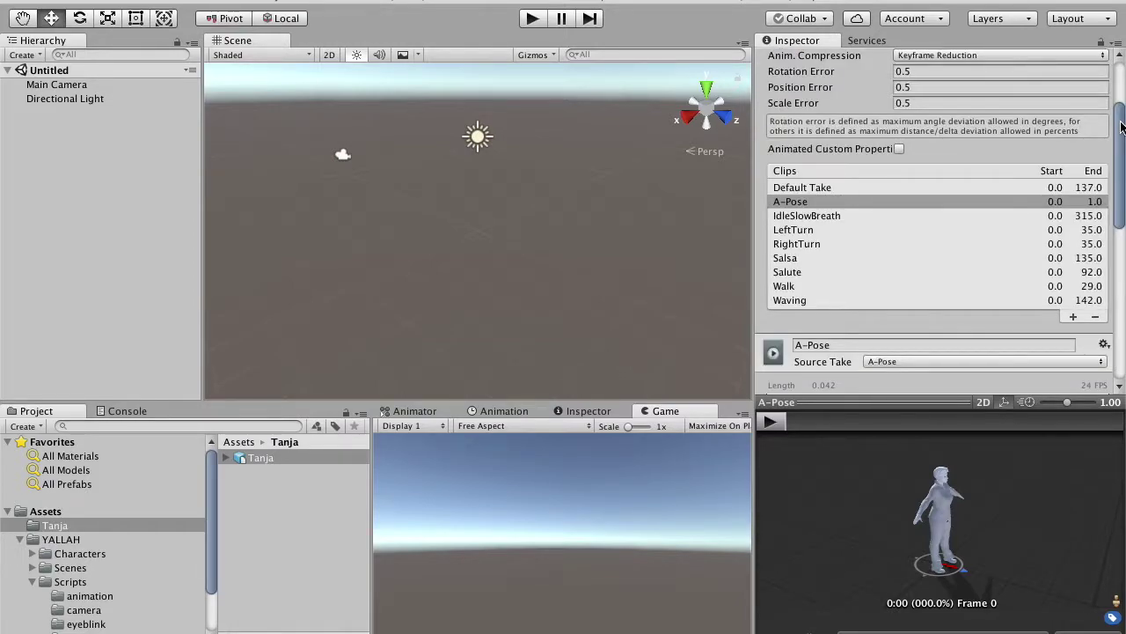
{"action": "left_click", "coordinate": [825, 219]}
{"action": "left_click_drag", "start_coordinate": [1120, 209], "coordinate": [1115, 308]}
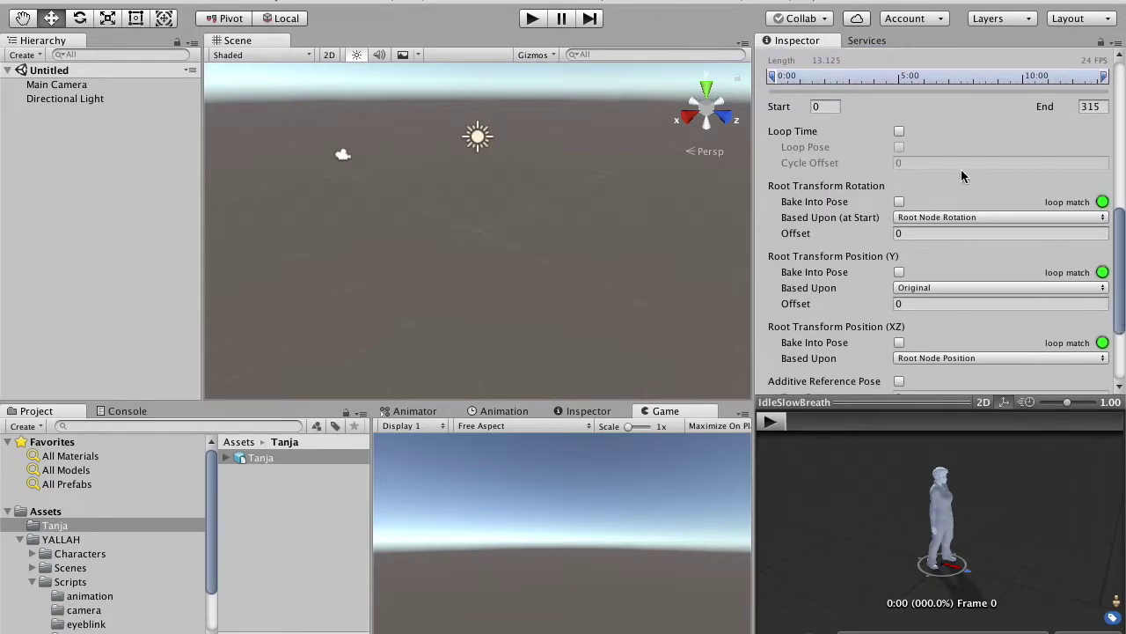
{"action": "left_click", "coordinate": [899, 131]}
{"action": "left_click", "coordinate": [900, 203]}
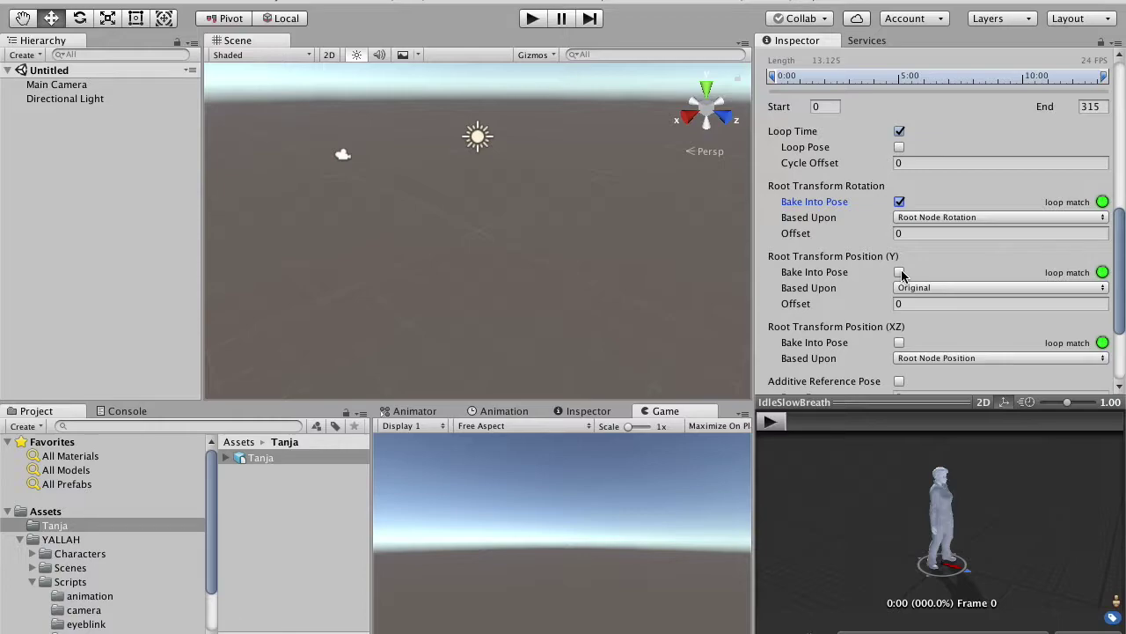
{"action": "left_click", "coordinate": [899, 273]}
{"action": "left_click", "coordinate": [900, 342]}
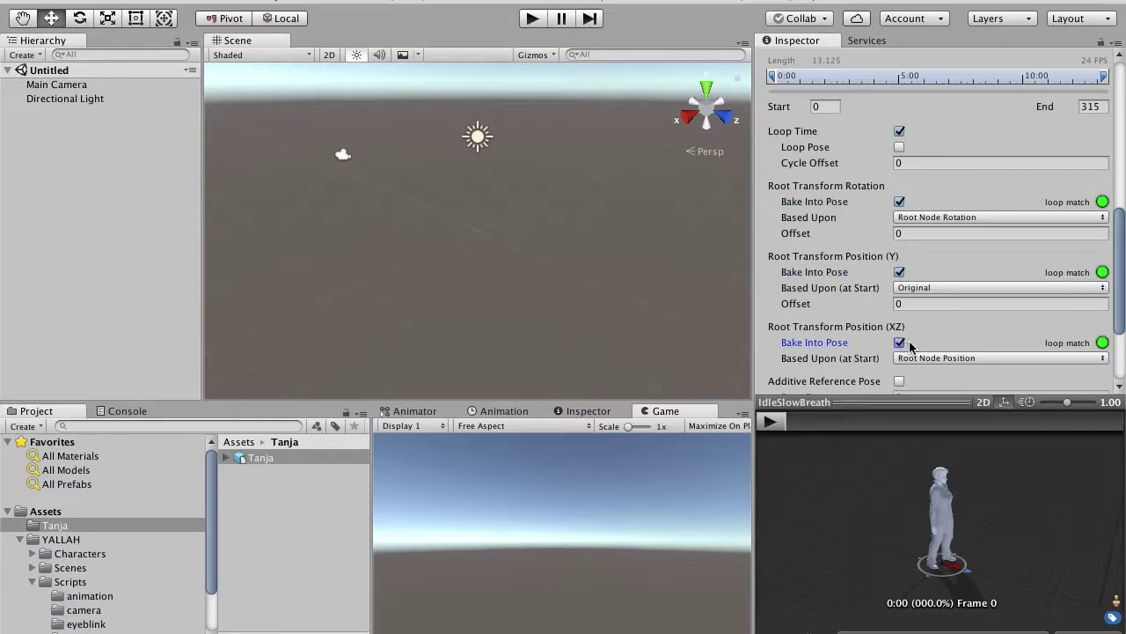
{"action": "mouse_move", "coordinate": [1121, 310]}
{"action": "left_mouse_down"}
{"action": "mouse_move", "coordinate": [1108, 230]}
{"action": "mouse_move", "coordinate": [1116, 300]}
{"action": "left_mouse_up"}
{"action": "left_click", "coordinate": [808, 164]}
- Set LeftTurn and RightTurn to loop with root Y position baked into pose
{"action": "left_click", "coordinate": [899, 98]}
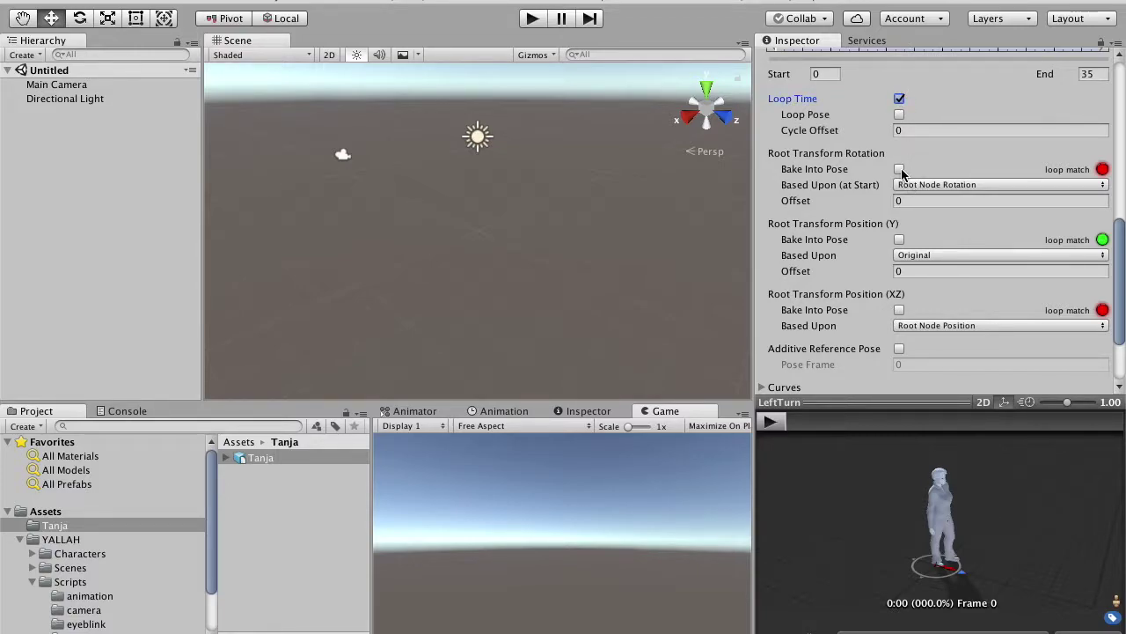
{"action": "left_click", "coordinate": [899, 240]}
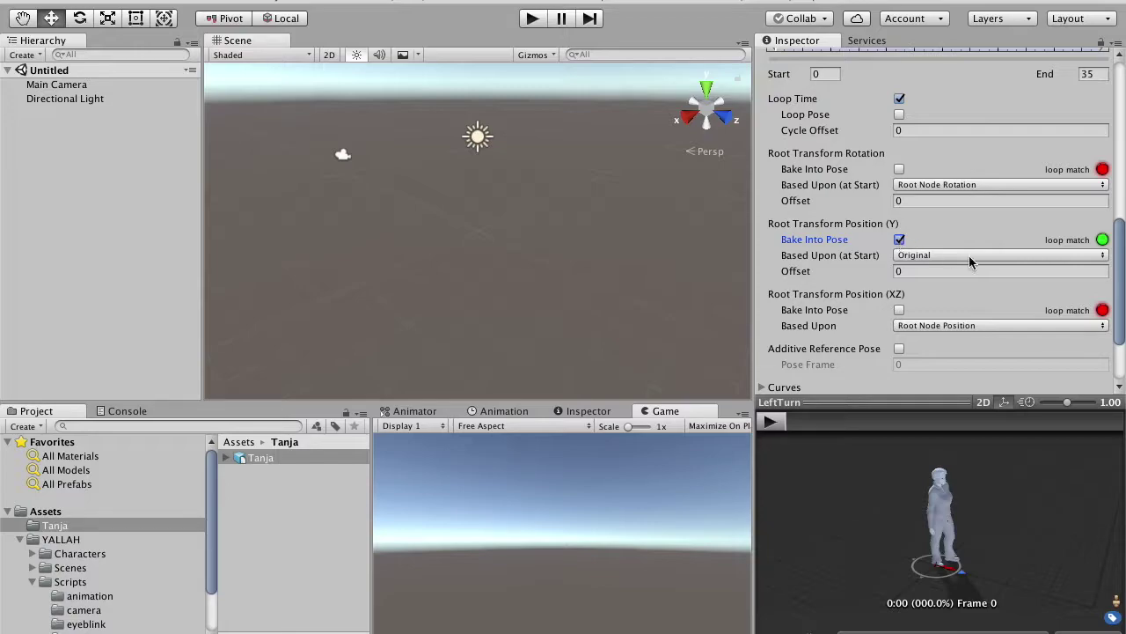
{"action": "left_click_drag", "start_coordinate": [1114, 288], "coordinate": [1121, 255]}
{"action": "left_click", "coordinate": [806, 174]}
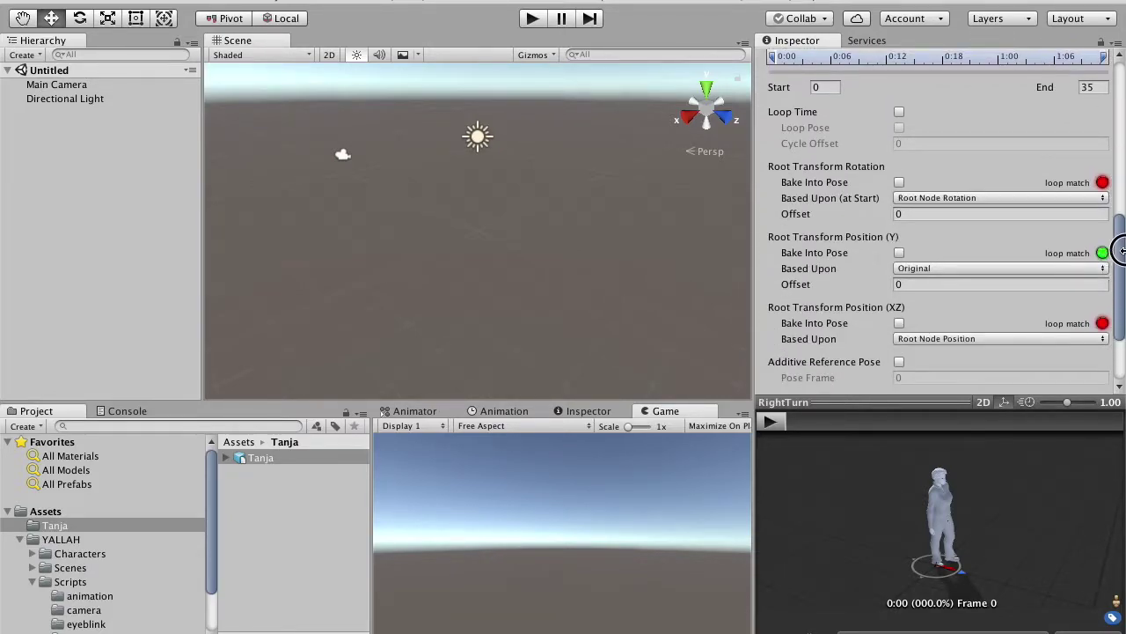
{"action": "left_click", "coordinate": [899, 111]}
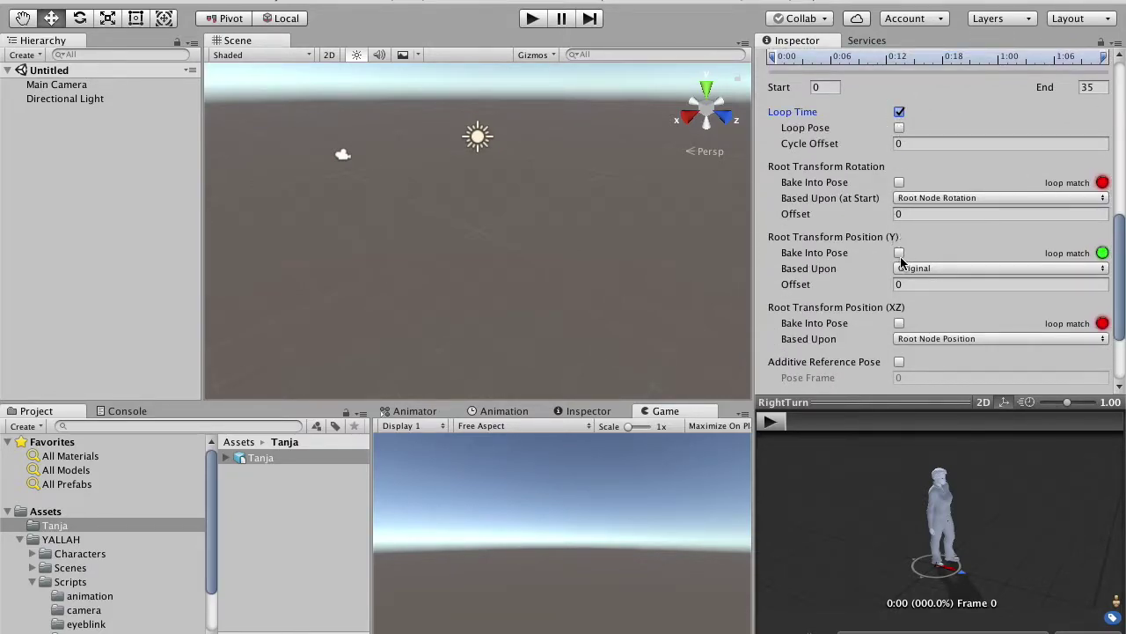
{"action": "left_click", "coordinate": [900, 252]}
{"action": "left_click_drag", "start_coordinate": [1121, 279], "coordinate": [1114, 176]}
{"action": "left_click", "coordinate": [815, 182]}
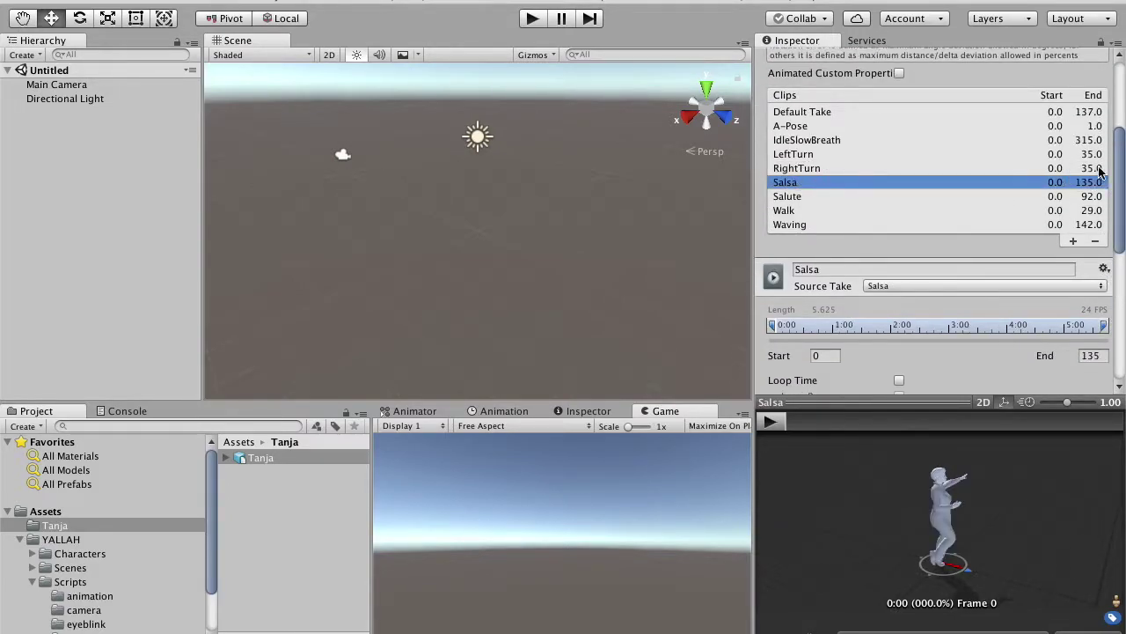
- Bake Salsa's root Y position, and Salute's root rotation, Y and XZ position, into pose
{"action": "left_click_drag", "start_coordinate": [1117, 172], "coordinate": [1116, 254]}
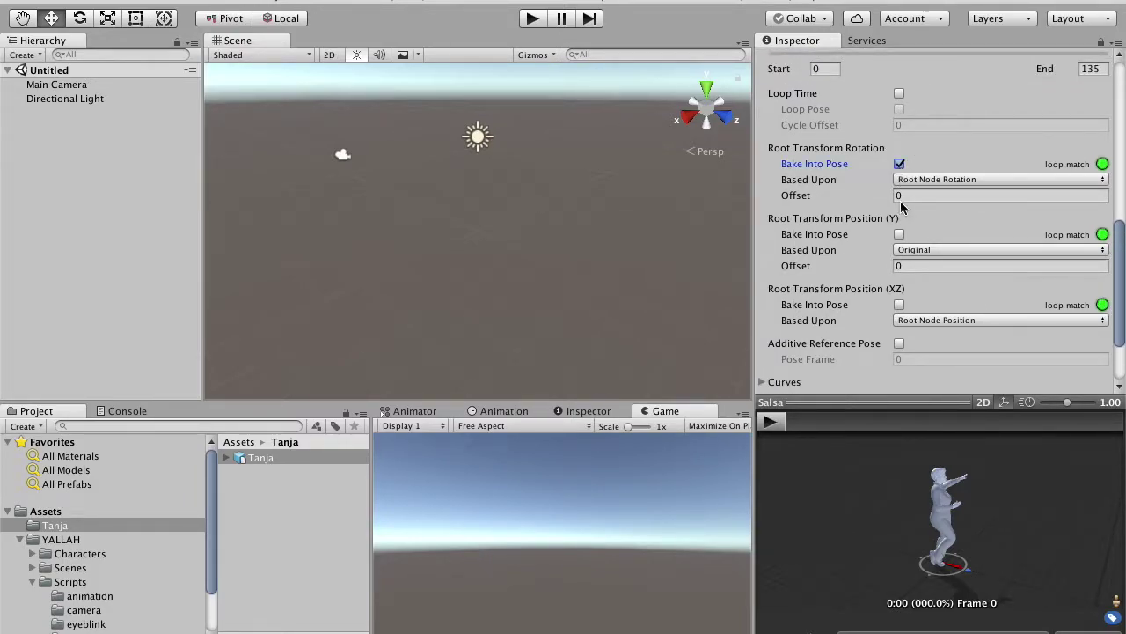
{"action": "left_click", "coordinate": [899, 234]}
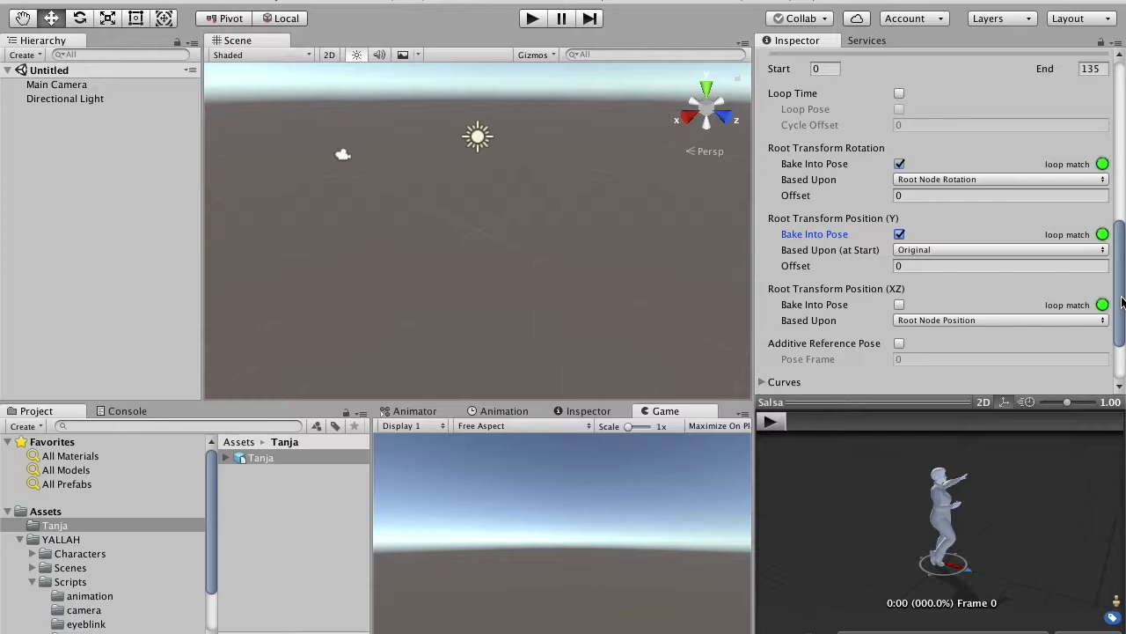
{"action": "left_click_drag", "start_coordinate": [1118, 299], "coordinate": [1104, 205]}
{"action": "left_click", "coordinate": [825, 221]}
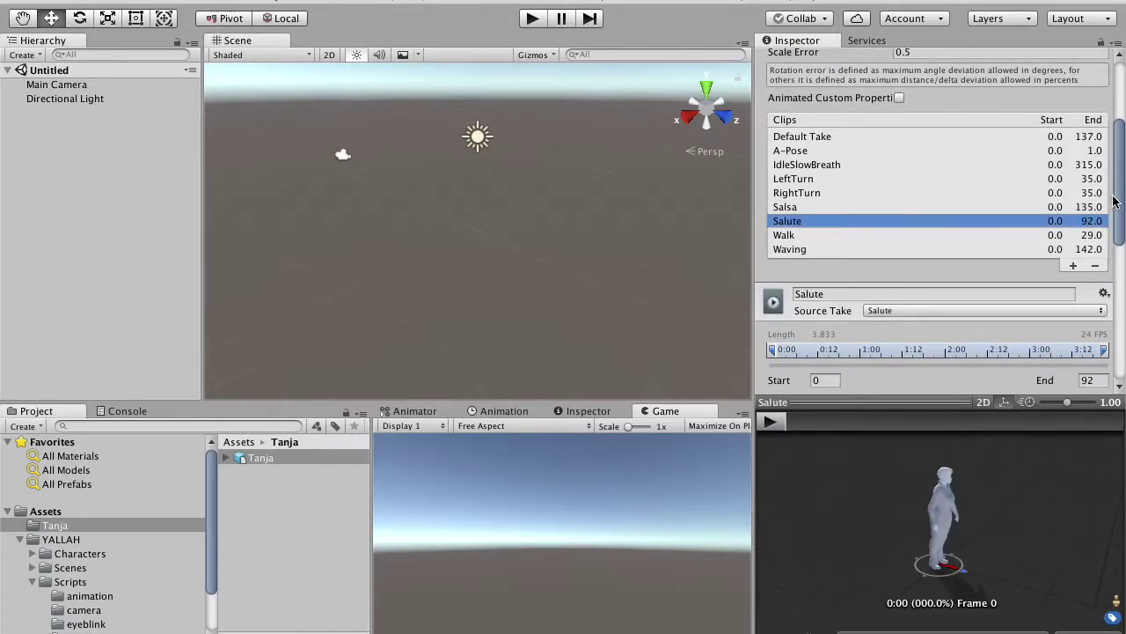
{"action": "left_click_drag", "start_coordinate": [1118, 204], "coordinate": [1114, 290]}
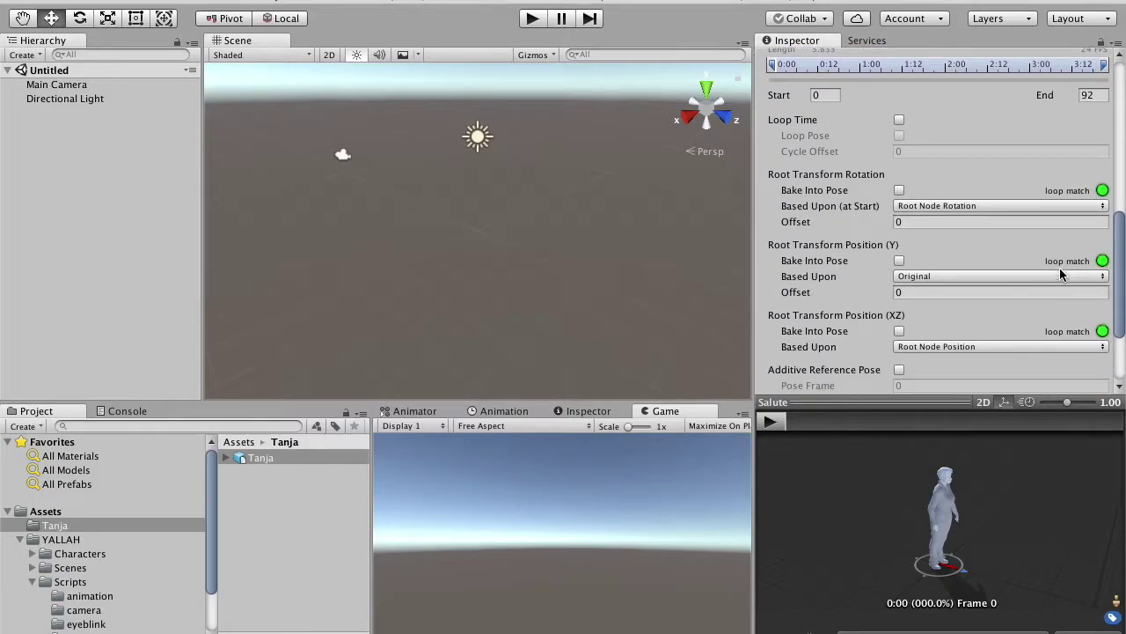
{"action": "left_click", "coordinate": [899, 190]}
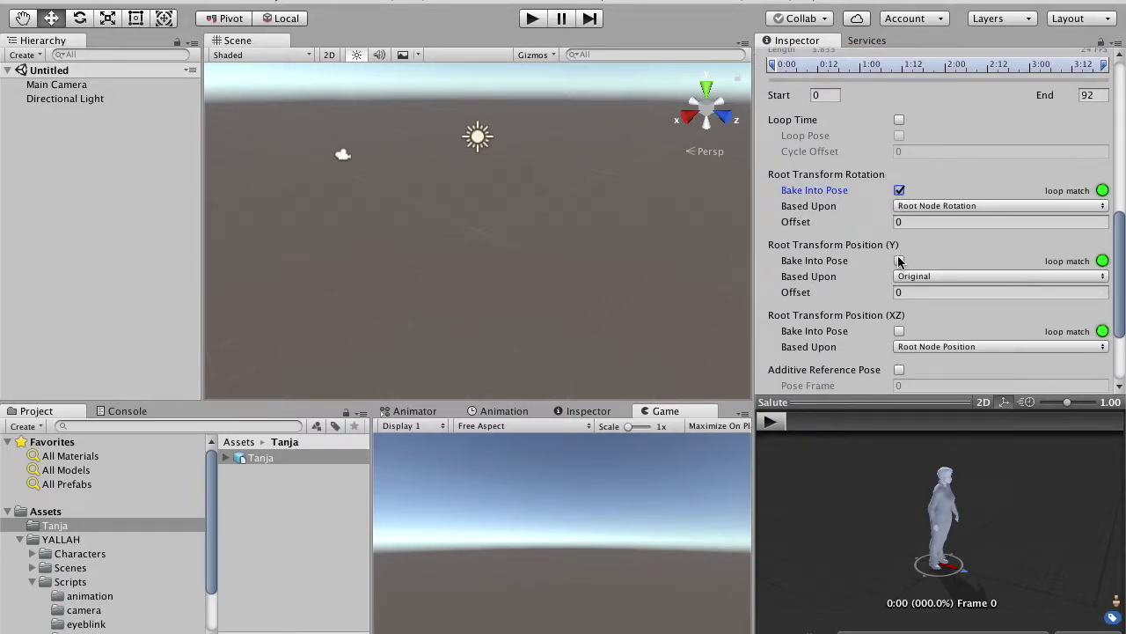
{"action": "left_click", "coordinate": [900, 260]}
{"action": "left_click", "coordinate": [899, 331]}
{"action": "mouse_move", "coordinate": [1118, 314]}
{"action": "left_mouse_down"}
{"action": "mouse_move", "coordinate": [1118, 233]}
{"action": "mouse_move", "coordinate": [1115, 296]}
{"action": "left_mouse_up"}
- Make the Walk clip loop with root rotation and Y position baked into pose
{"action": "left_click", "coordinate": [861, 194]}
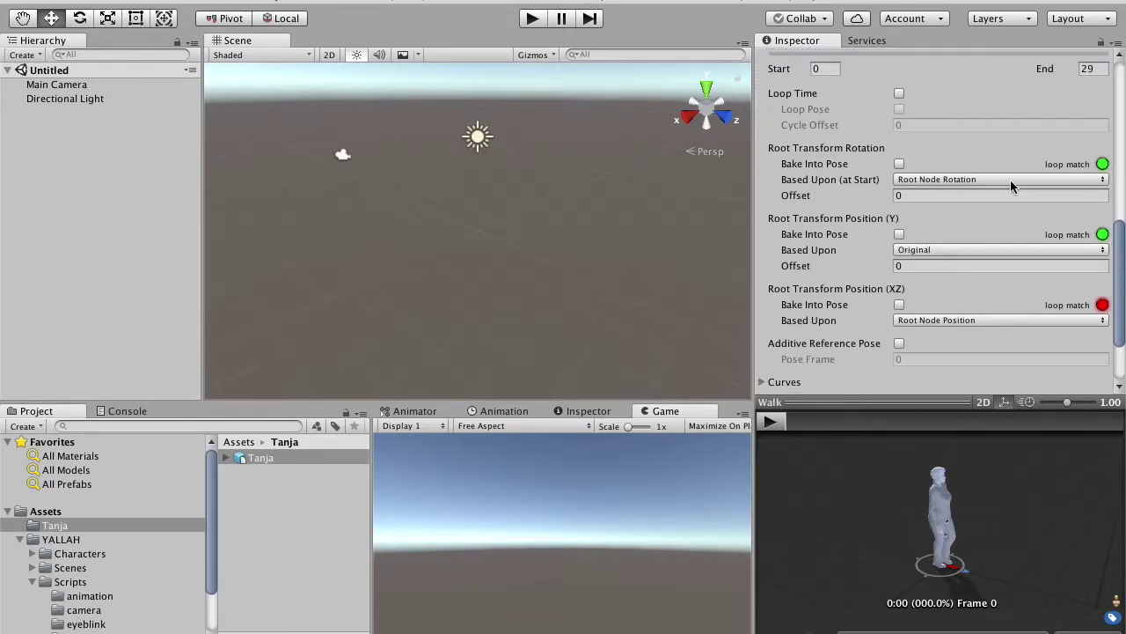
{"action": "left_click", "coordinate": [899, 93]}
{"action": "left_click", "coordinate": [899, 164]}
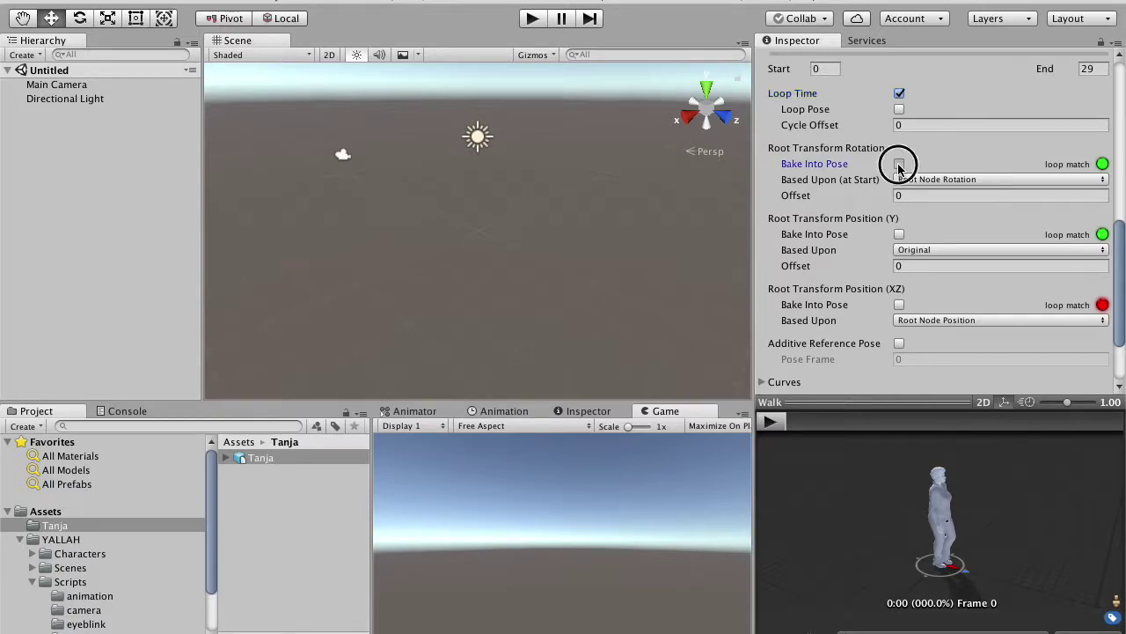
{"action": "left_click", "coordinate": [900, 234]}
{"action": "left_click_drag", "start_coordinate": [1121, 280], "coordinate": [1114, 186]}
- Bake Waving's root rotation, Y and XZ position into pose, then apply the animation changes
{"action": "left_click", "coordinate": [803, 208]}
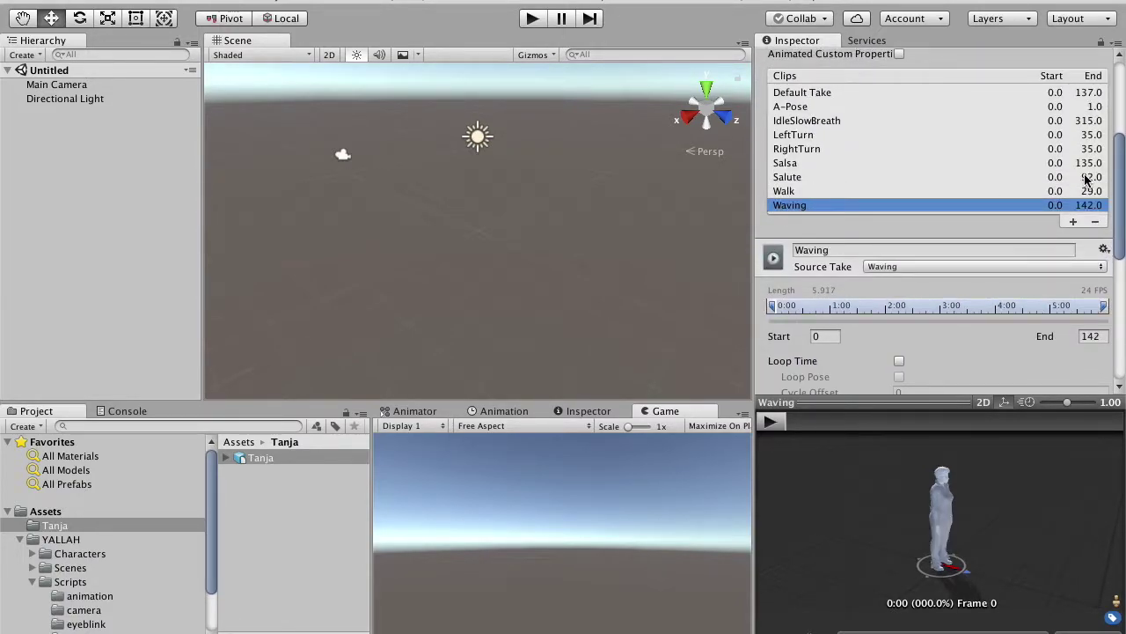
{"action": "left_click_drag", "start_coordinate": [1118, 181], "coordinate": [1118, 254]}
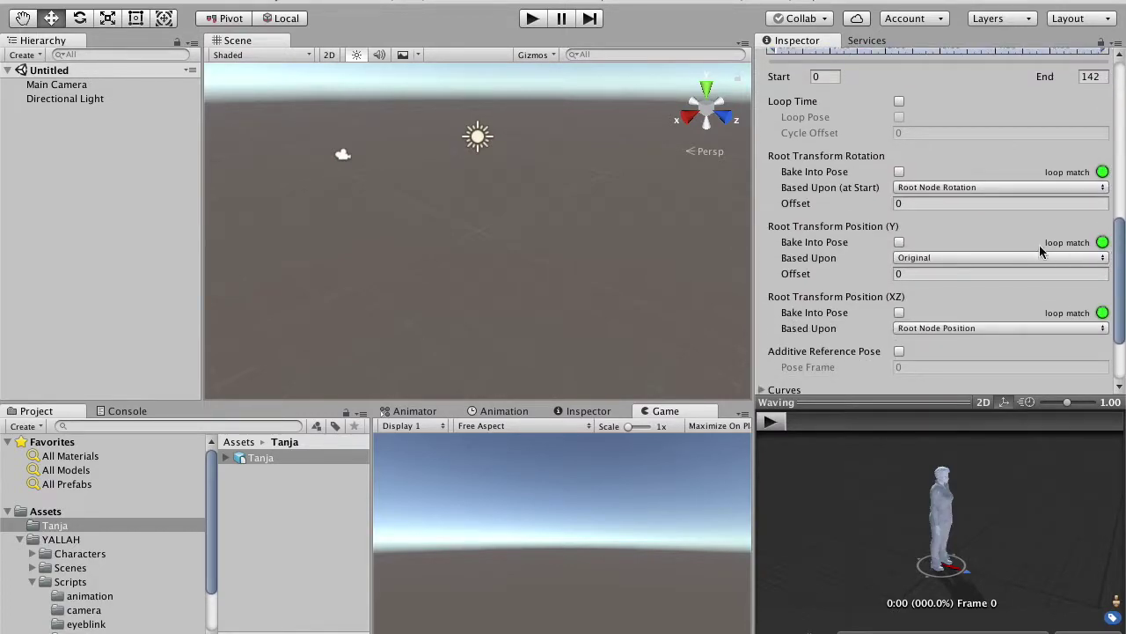
{"action": "left_click", "coordinate": [899, 171]}
{"action": "left_click", "coordinate": [899, 242]}
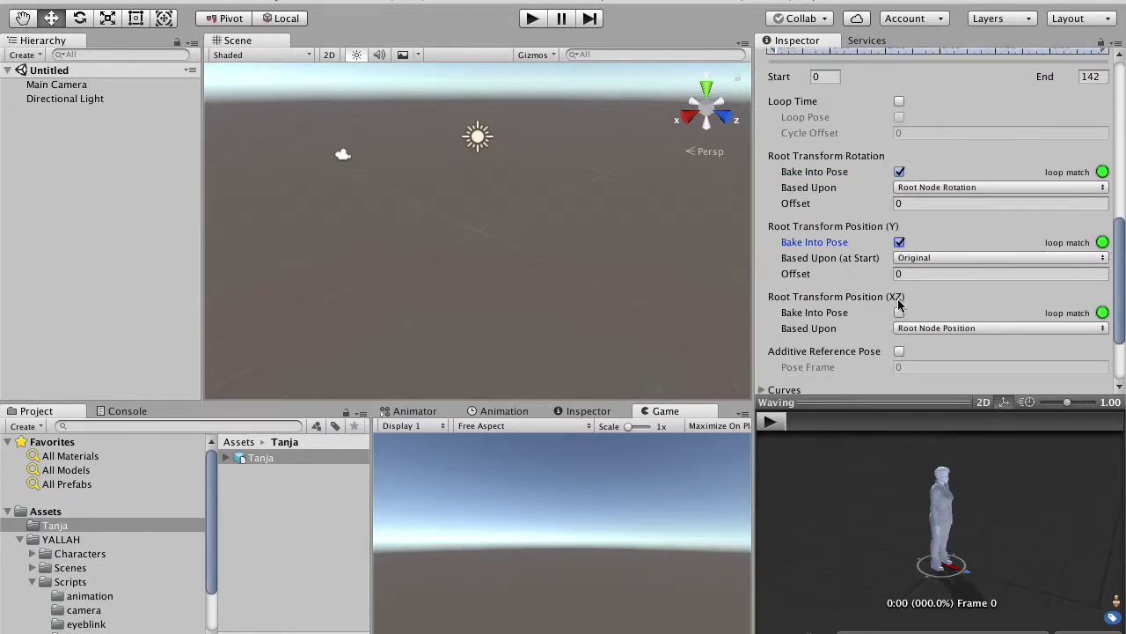
{"action": "left_click", "coordinate": [900, 312]}
{"action": "left_click_drag", "start_coordinate": [1121, 275], "coordinate": [1119, 198]}
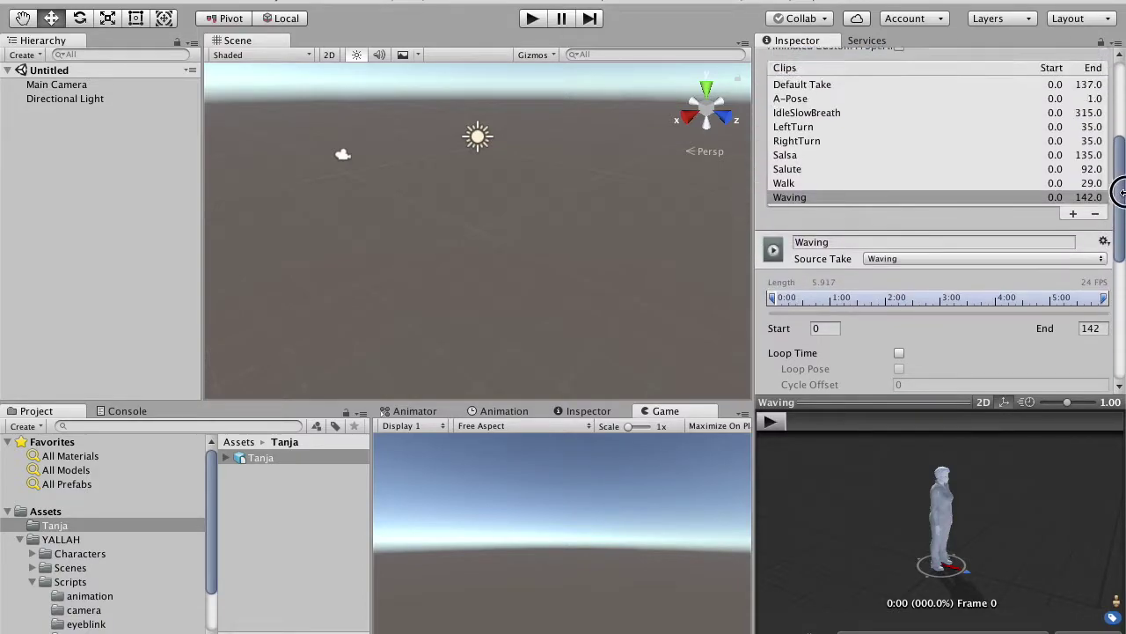
{"action": "scroll", "coordinate": [921, 172], "scroll_direction": "down", "scroll_amount": 2}
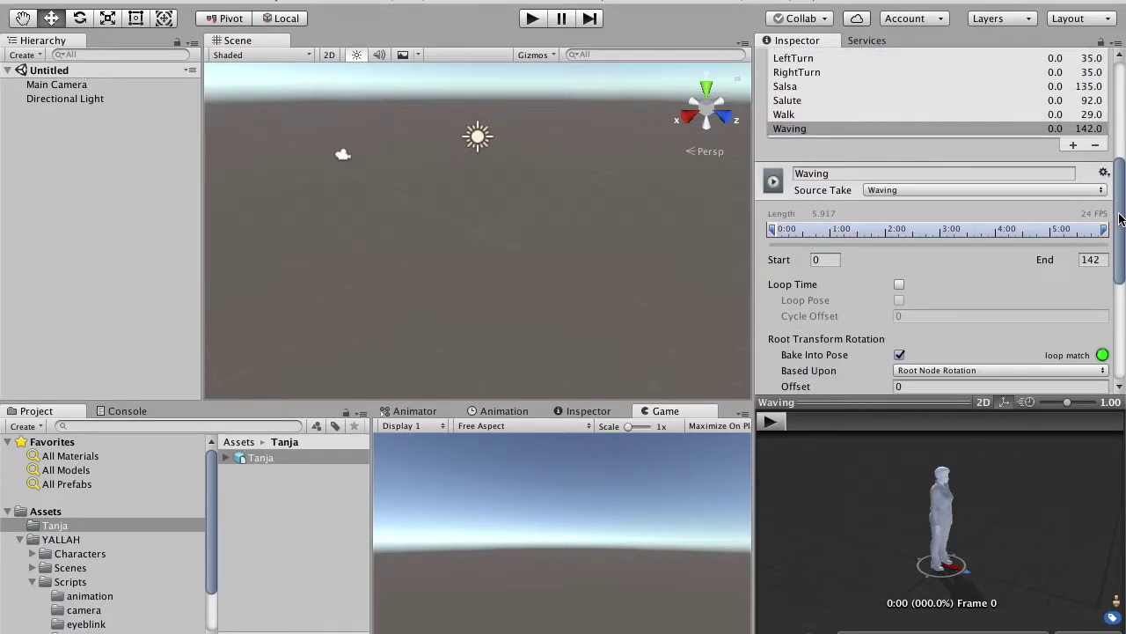
{"action": "left_click_drag", "start_coordinate": [1121, 219], "coordinate": [1121, 306]}
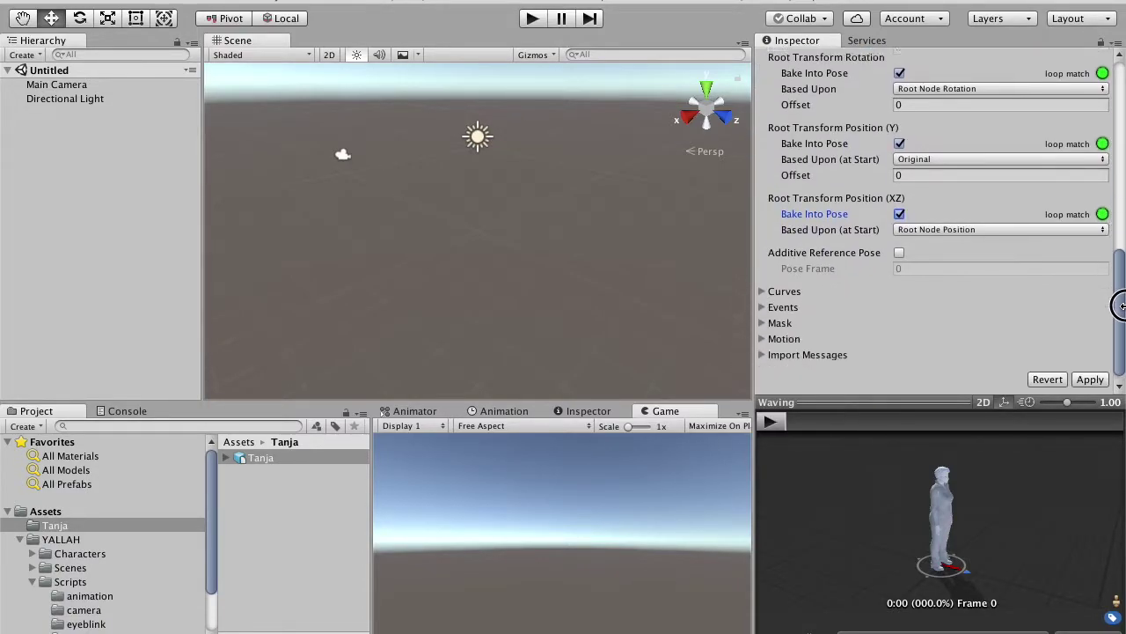
{"action": "left_click", "coordinate": [1091, 373]}
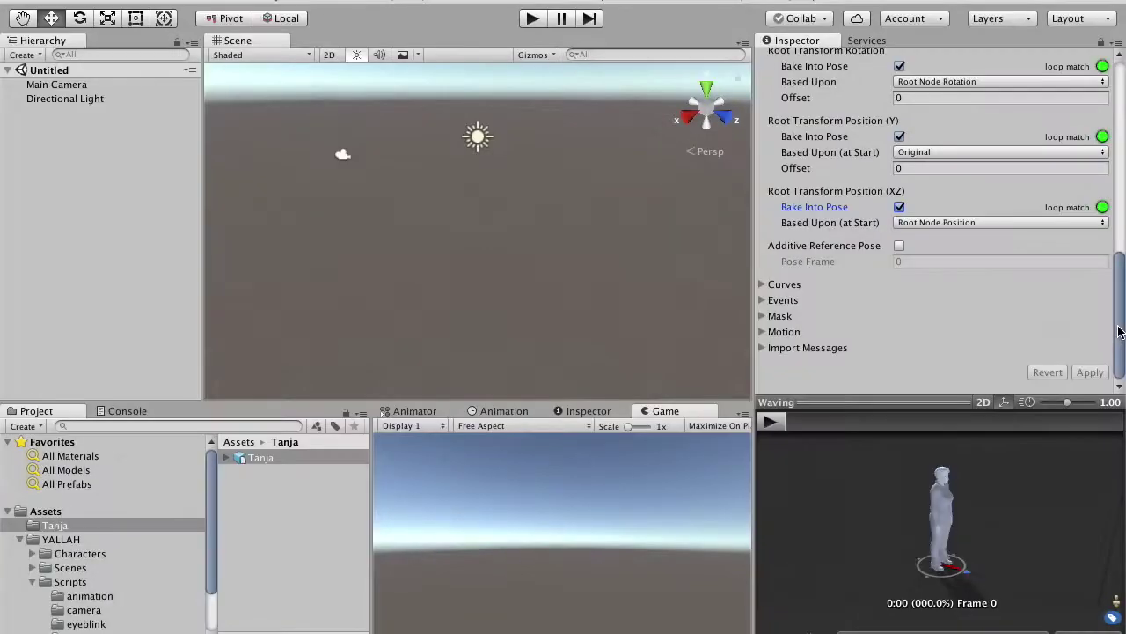
{"action": "left_click_drag", "start_coordinate": [1121, 331], "coordinate": [1121, 112]}
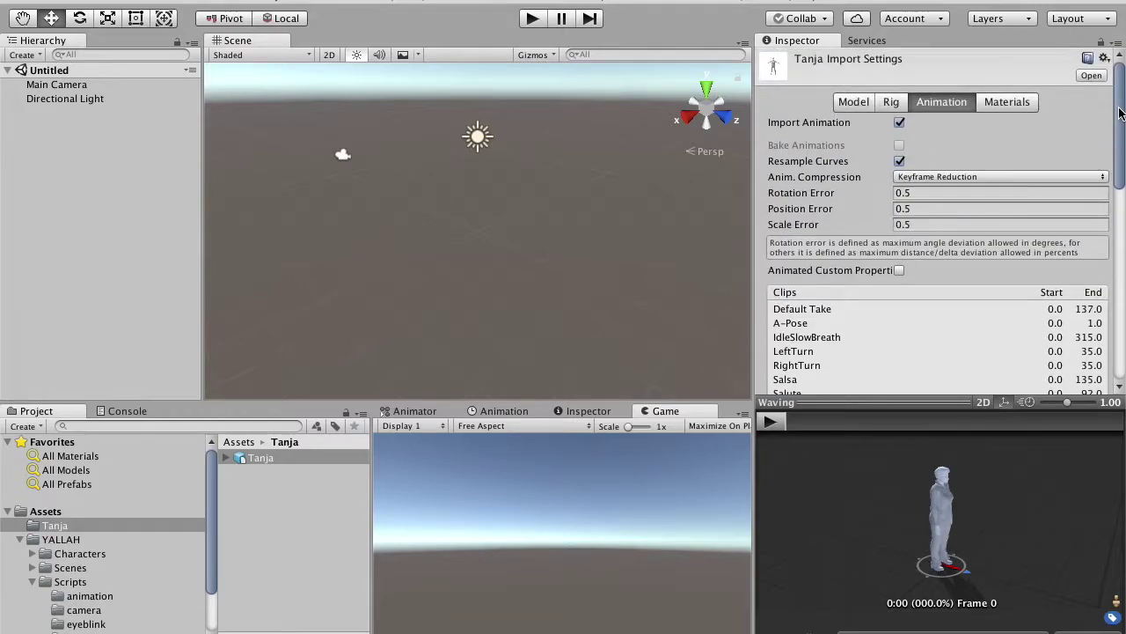
- Extract Tanja's embedded materials into the Tanja folder
{"action": "left_click", "coordinate": [1009, 104]}
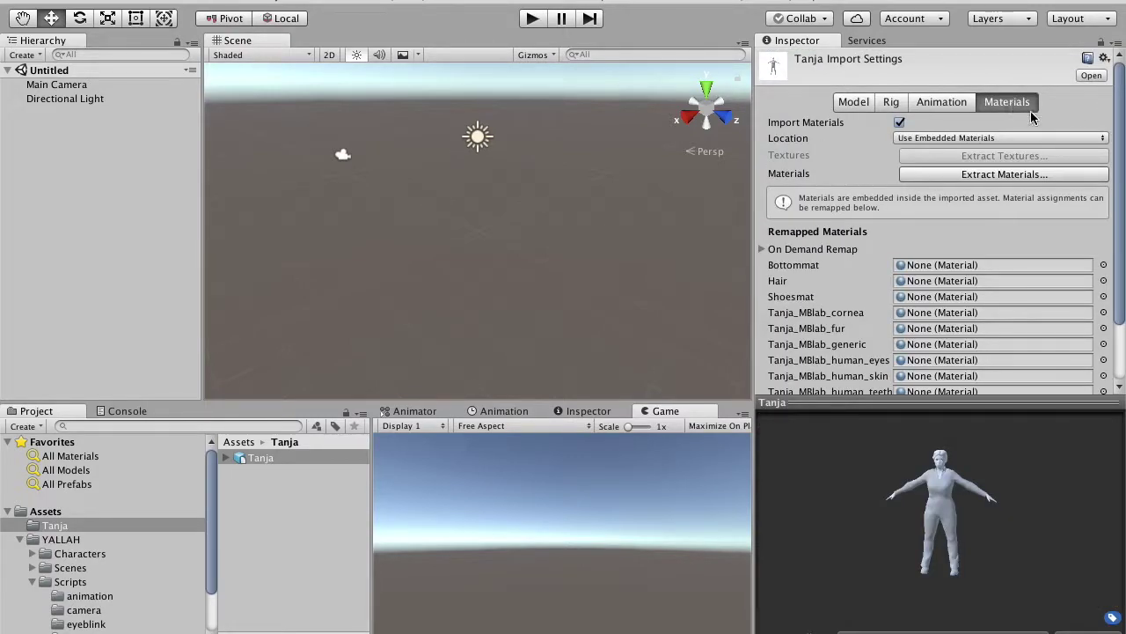
{"action": "left_click_drag", "start_coordinate": [1118, 141], "coordinate": [1117, 155]}
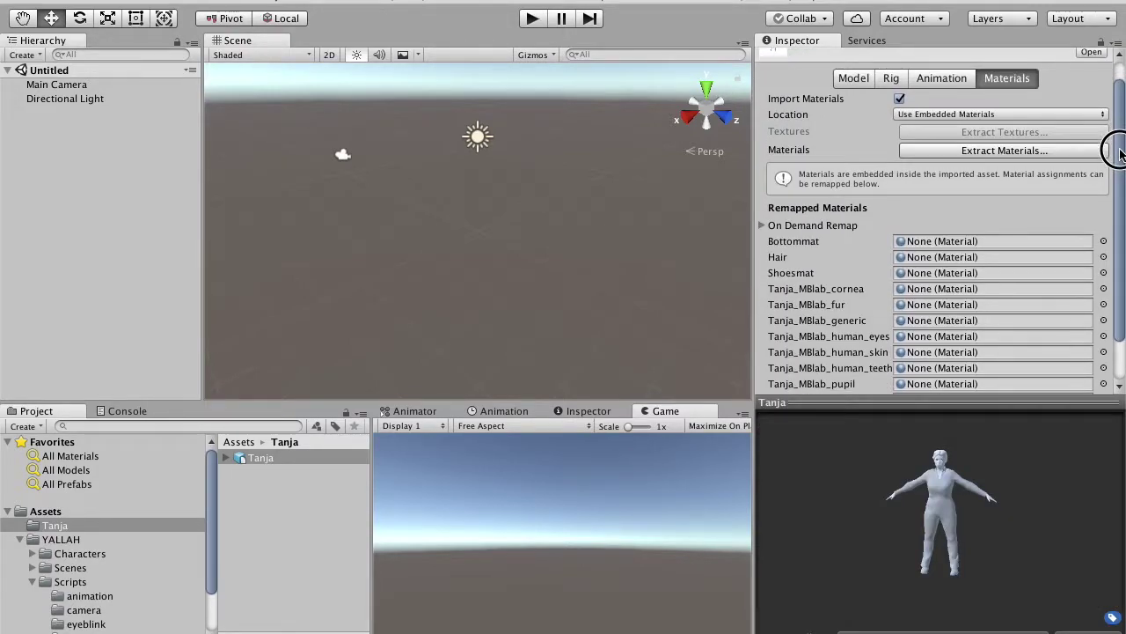
{"action": "left_click", "coordinate": [964, 151]}
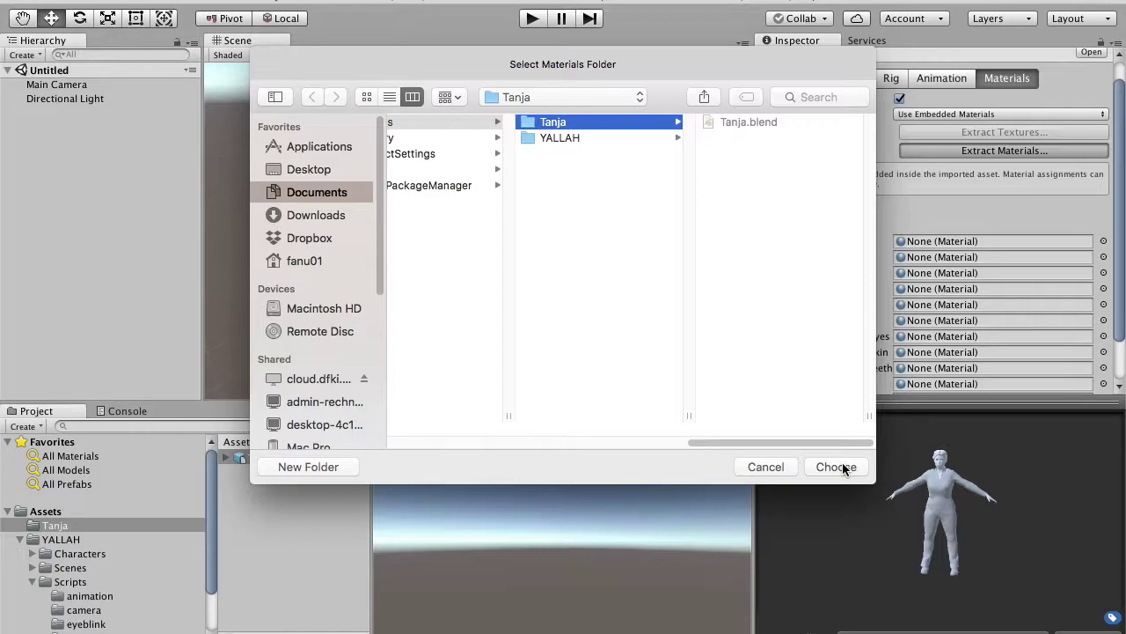
{"action": "left_click", "coordinate": [836, 466]}
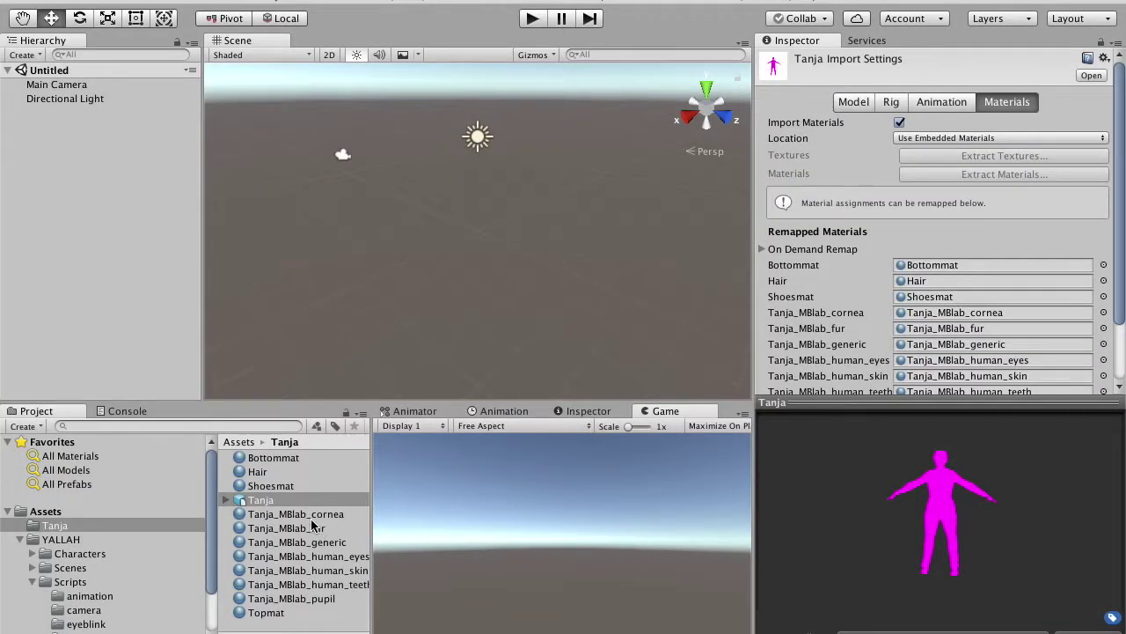
- Open the Tanja model asset in Blender from the Project panel
{"action": "left_click", "coordinate": [226, 504]}
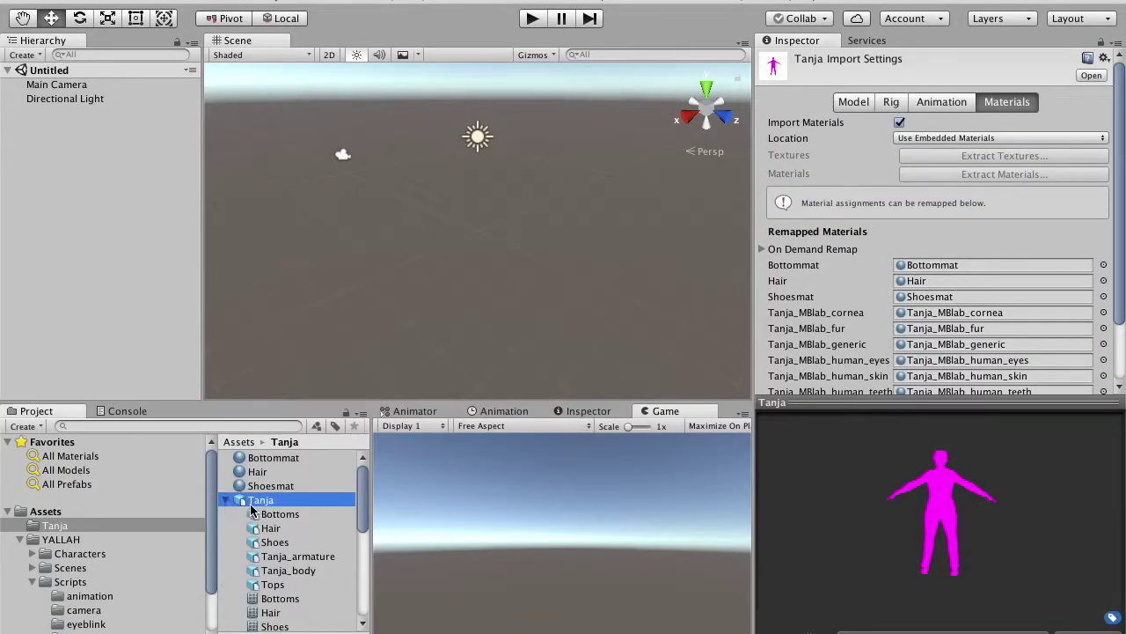
{"action": "left_click_drag", "start_coordinate": [363, 498], "coordinate": [365, 460]}
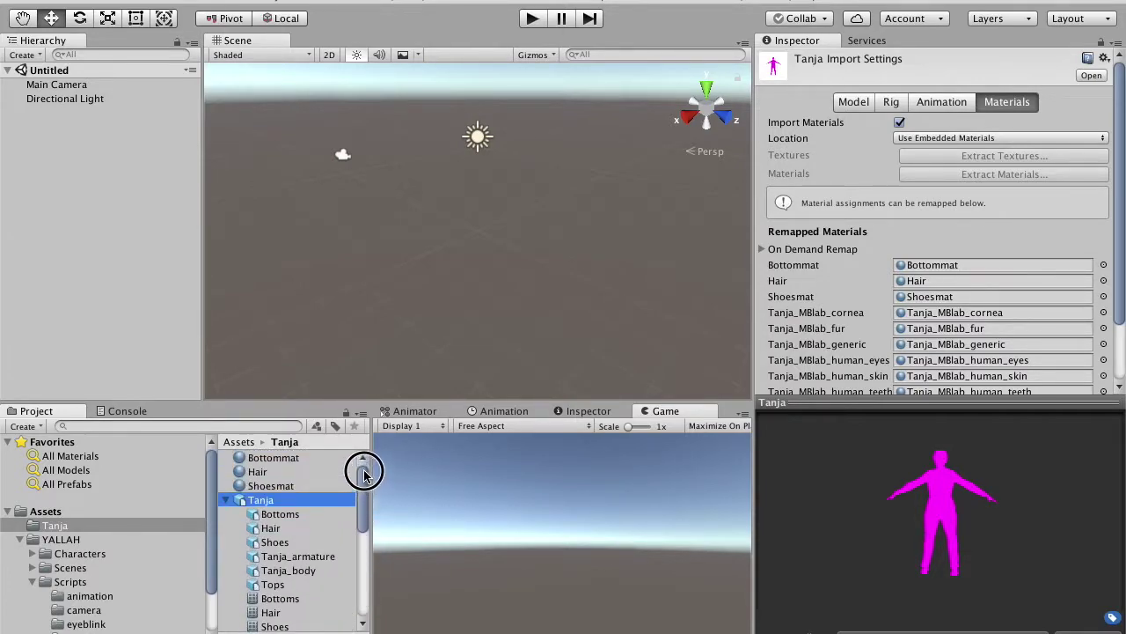
{"action": "right_click", "coordinate": [255, 503]}
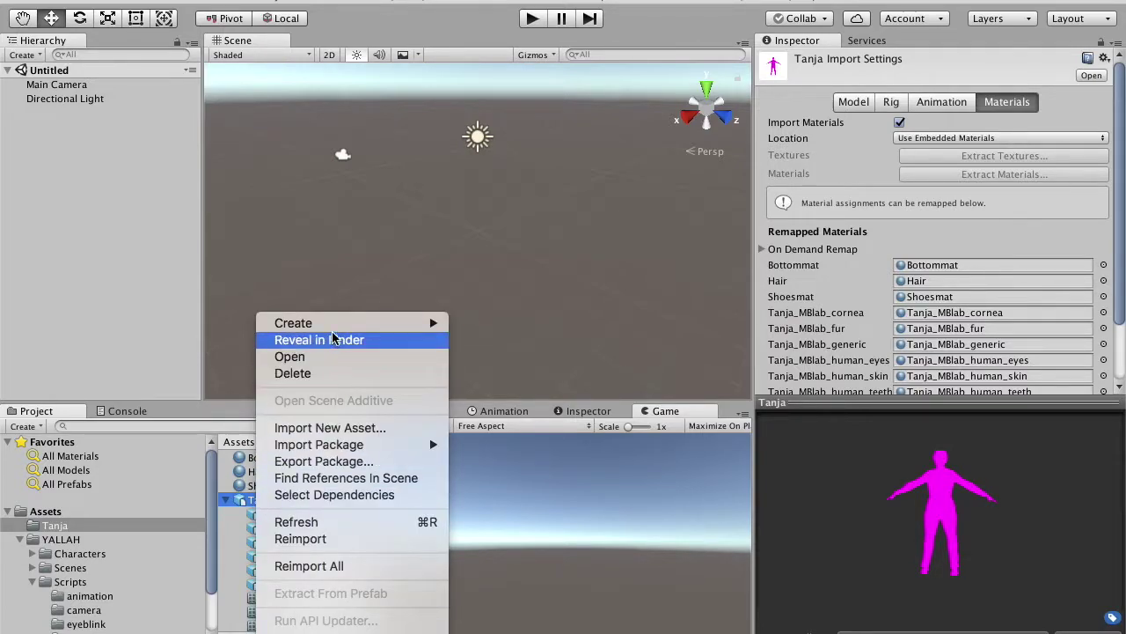
{"action": "left_click", "coordinate": [318, 358]}
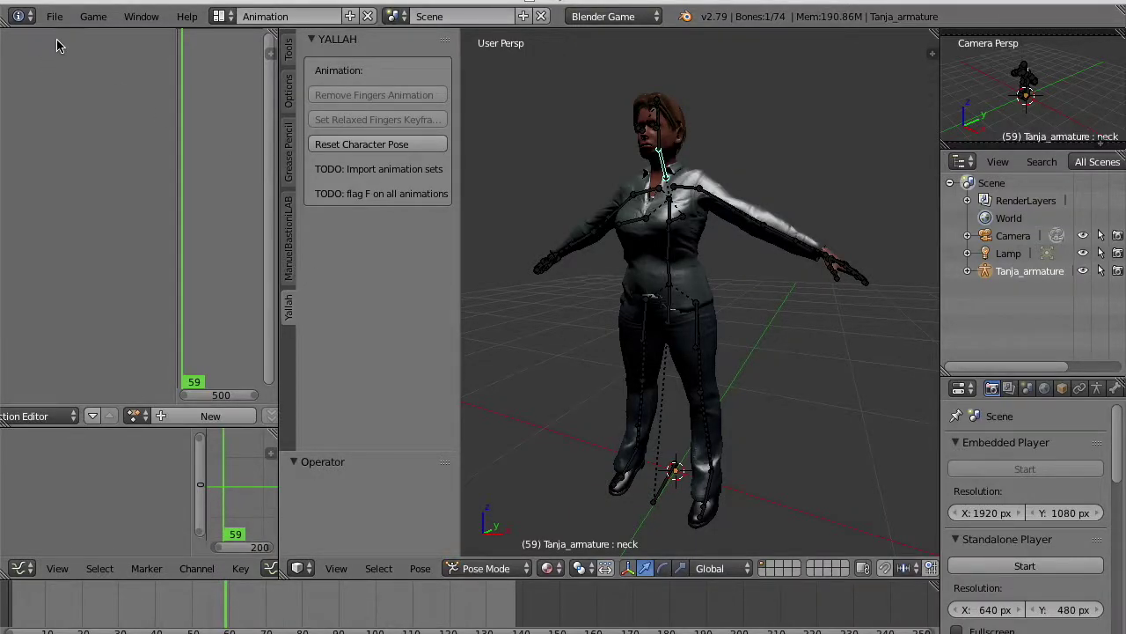
- Unpack Tanja's 17 packed files into the current directory, overwriting existing files
{"action": "left_click", "coordinate": [53, 16]}
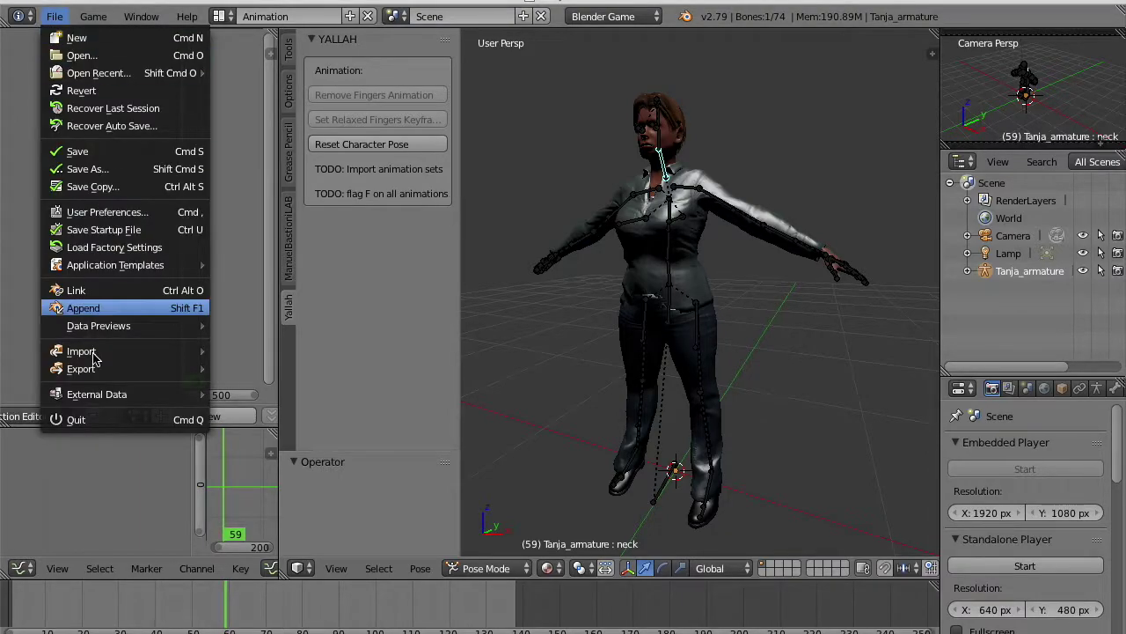
{"action": "mouse_move", "coordinate": [97, 394]}
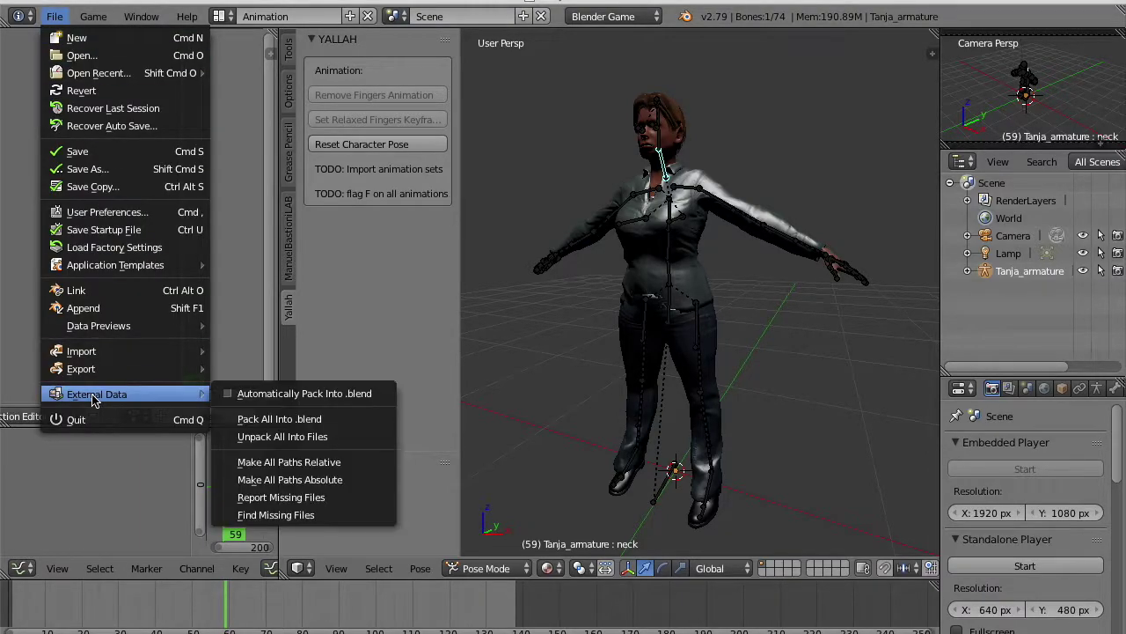
{"action": "left_click", "coordinate": [279, 438]}
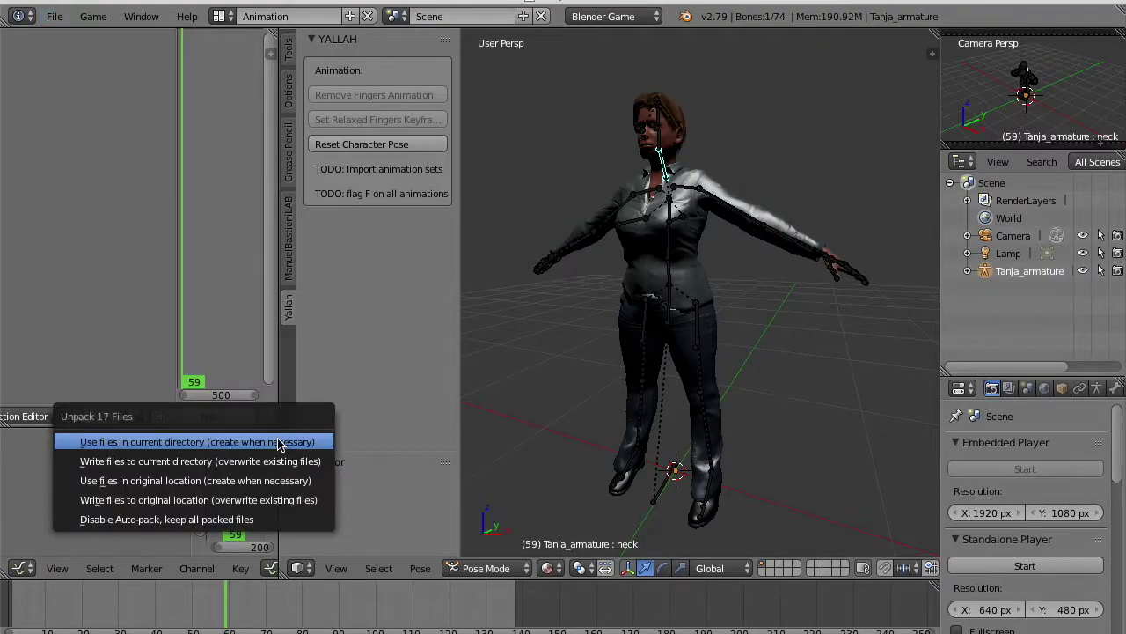
{"action": "left_click", "coordinate": [238, 462]}
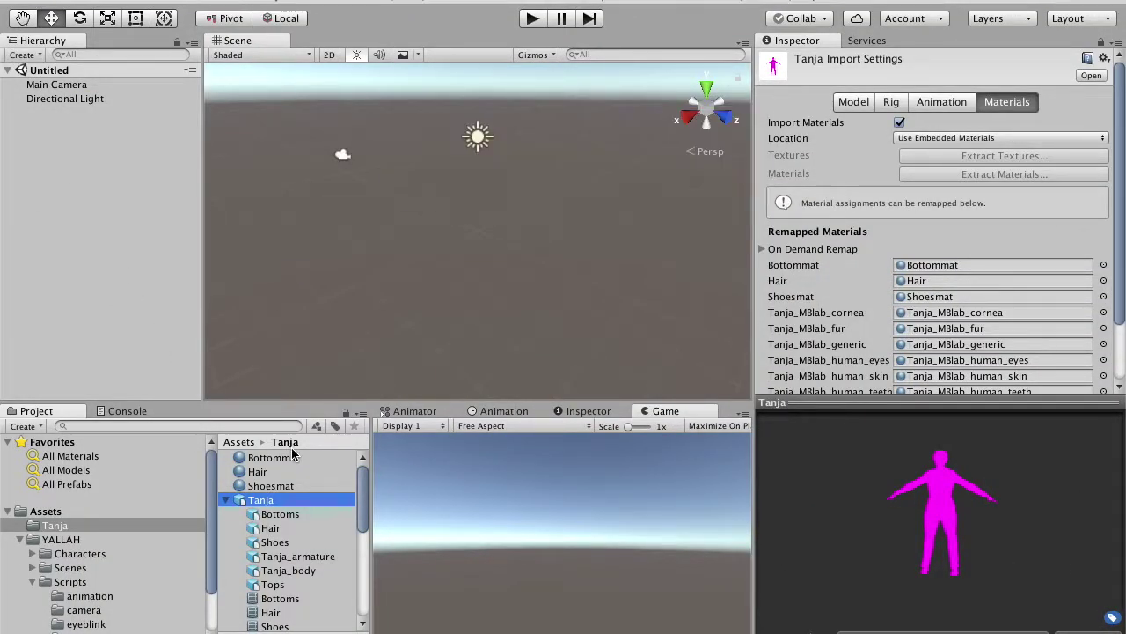
- Open Tanja's textures folder, widen the asset list, and select AnnaInterpreterDressed_Bottom_Diffuse
{"action": "scroll", "coordinate": [290, 497], "scroll_direction": "down", "scroll_amount": 10}
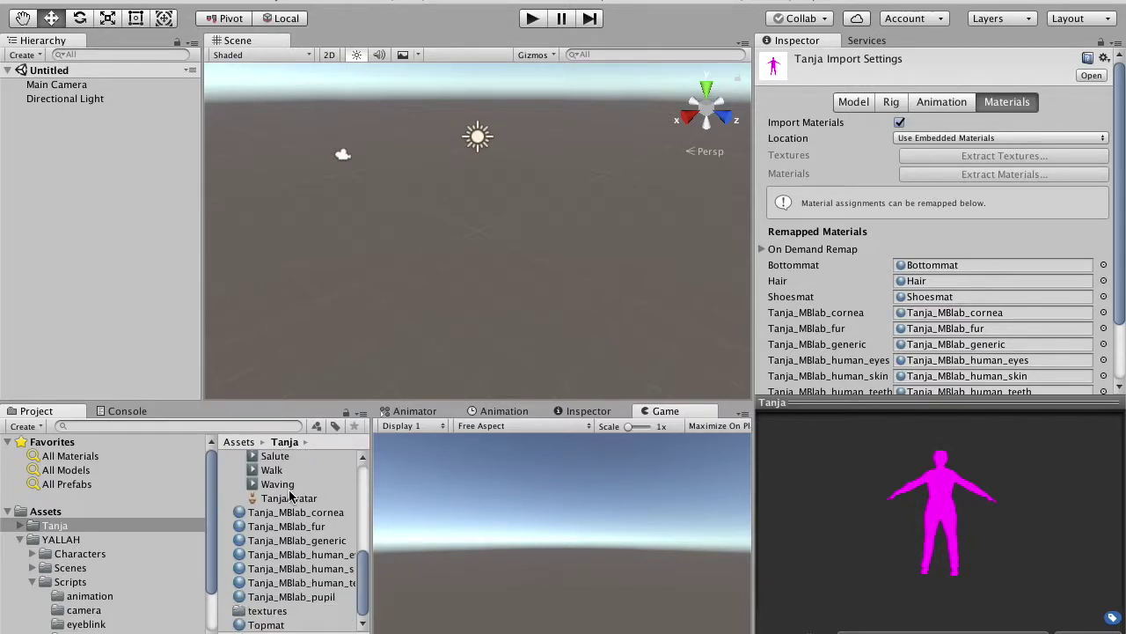
{"action": "left_click", "coordinate": [266, 610]}
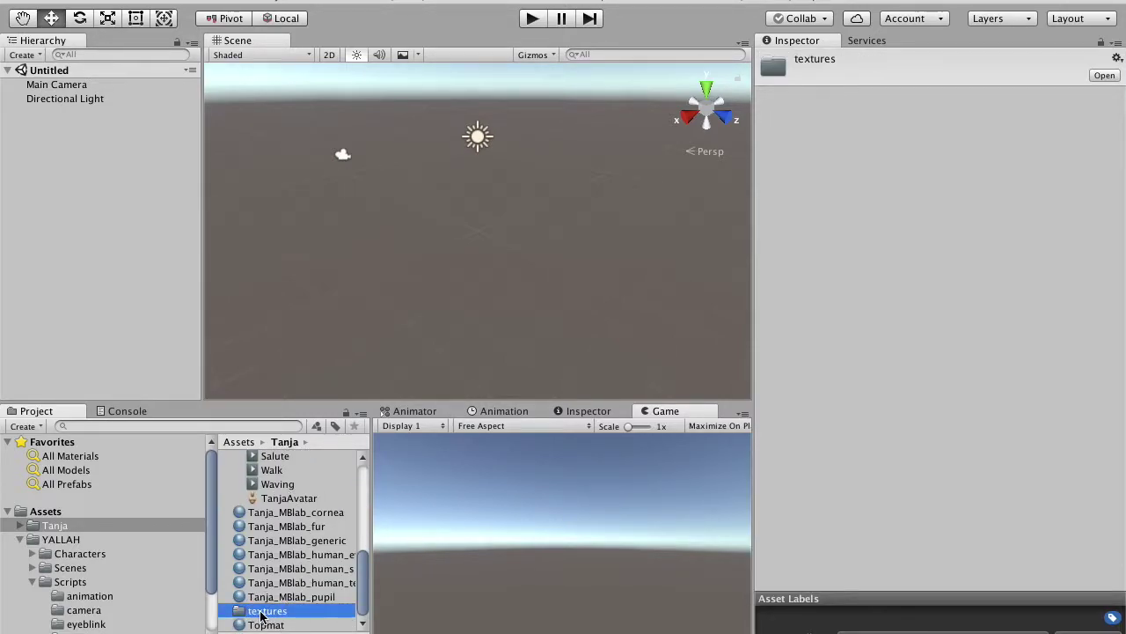
{"action": "double_click", "coordinate": [263, 612]}
{"action": "left_click_drag", "start_coordinate": [216, 582], "coordinate": [152, 588]}
{"action": "left_click_drag", "start_coordinate": [371, 538], "coordinate": [428, 507]}
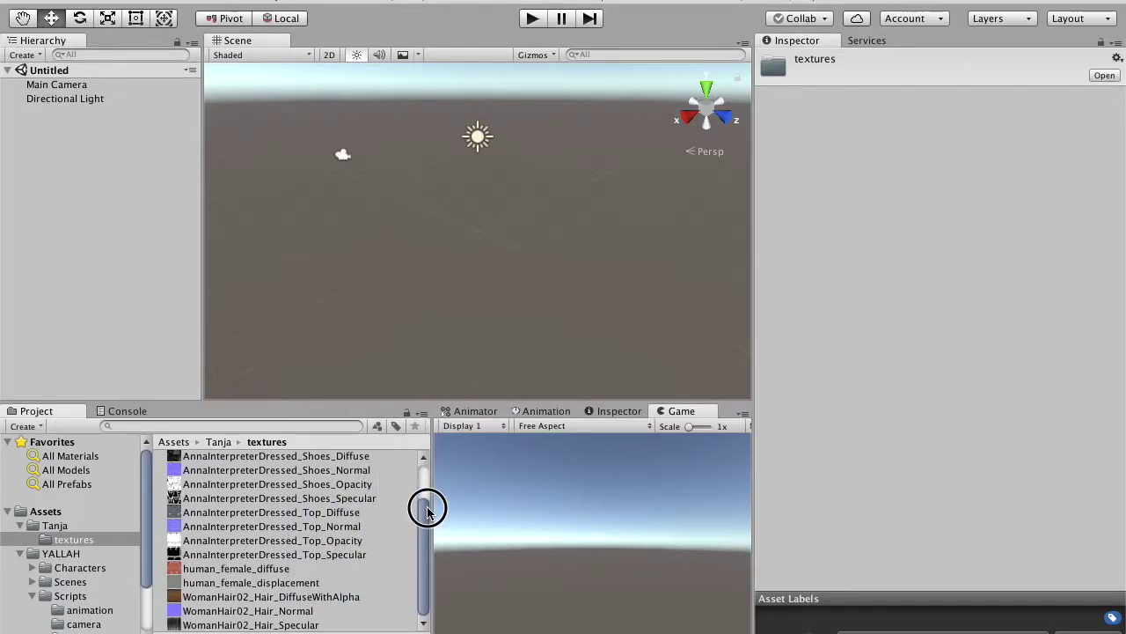
{"action": "left_click", "coordinate": [271, 456]}
{"action": "left_click", "coordinate": [273, 461]}
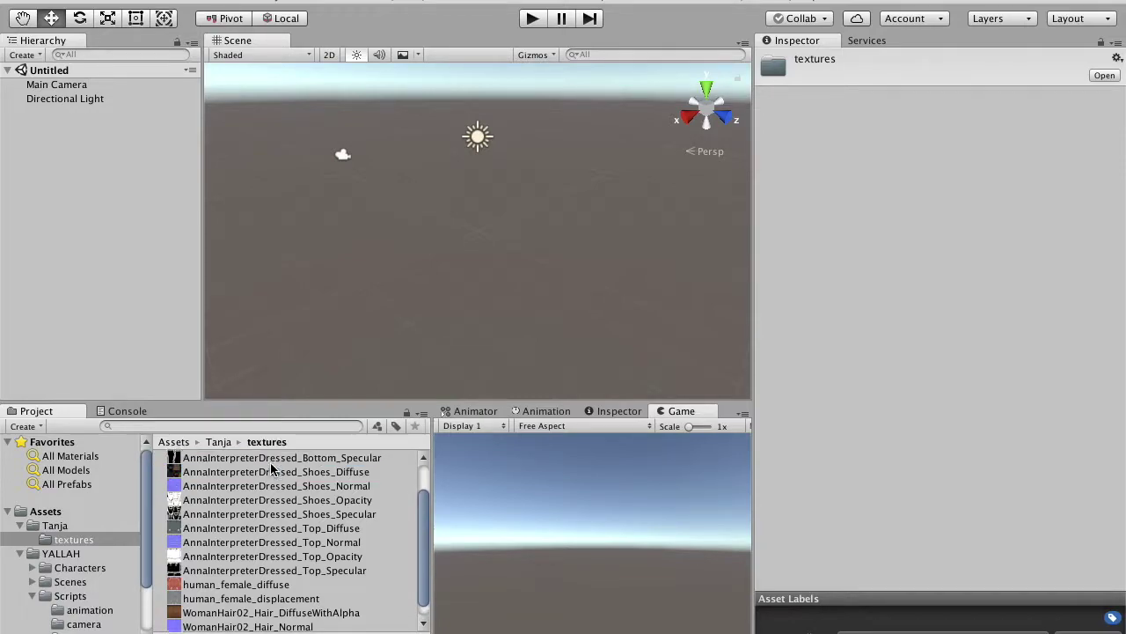
{"action": "scroll", "coordinate": [270, 462], "scroll_direction": "up", "scroll_amount": 3}
{"action": "left_click", "coordinate": [273, 459]}
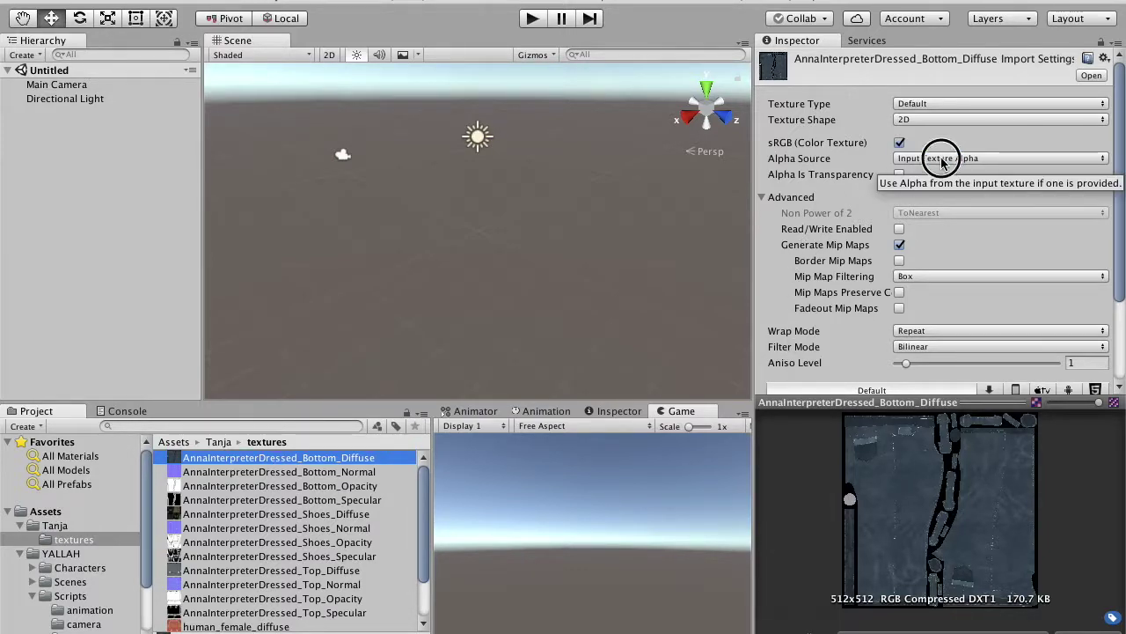
- Set Bottom_Diffuse alpha source to None and import Bottom_Normal as a Normal map
{"action": "left_click", "coordinate": [941, 158]}
{"action": "left_click", "coordinate": [940, 146]}
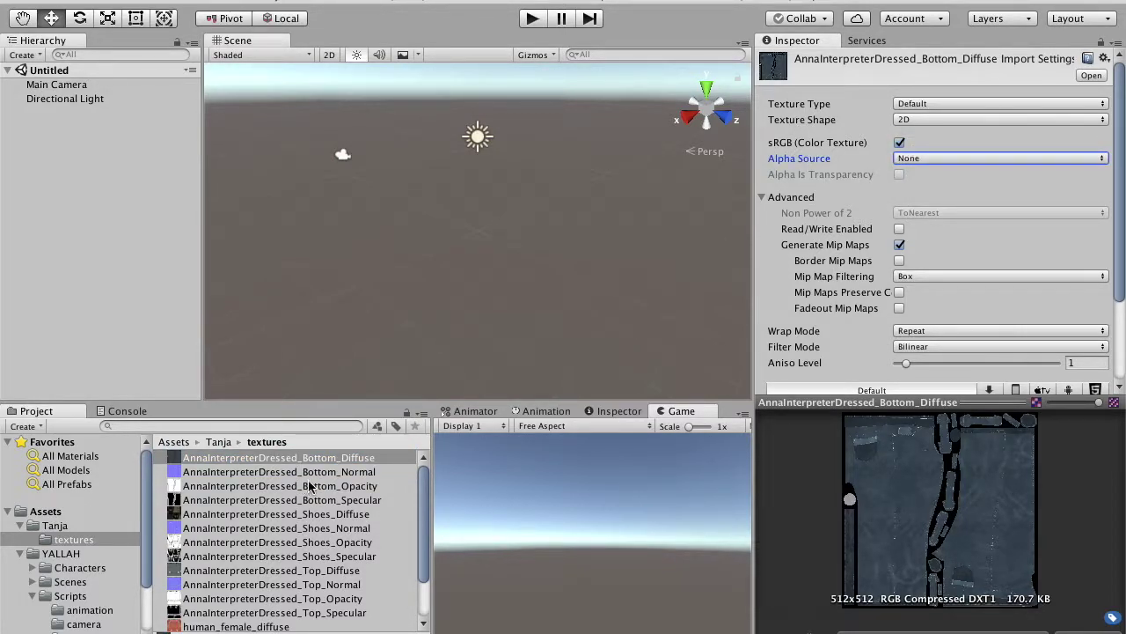
{"action": "scroll", "coordinate": [1116, 378], "scroll_direction": "down", "scroll_amount": 3}
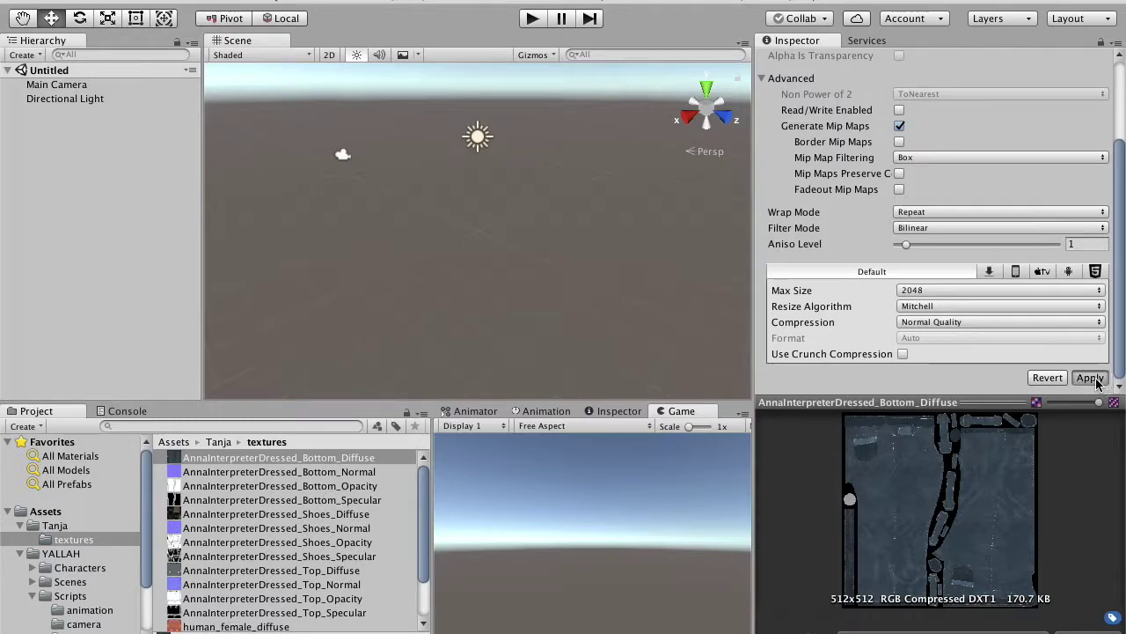
{"action": "left_click", "coordinate": [1091, 378]}
{"action": "left_click", "coordinate": [319, 473]}
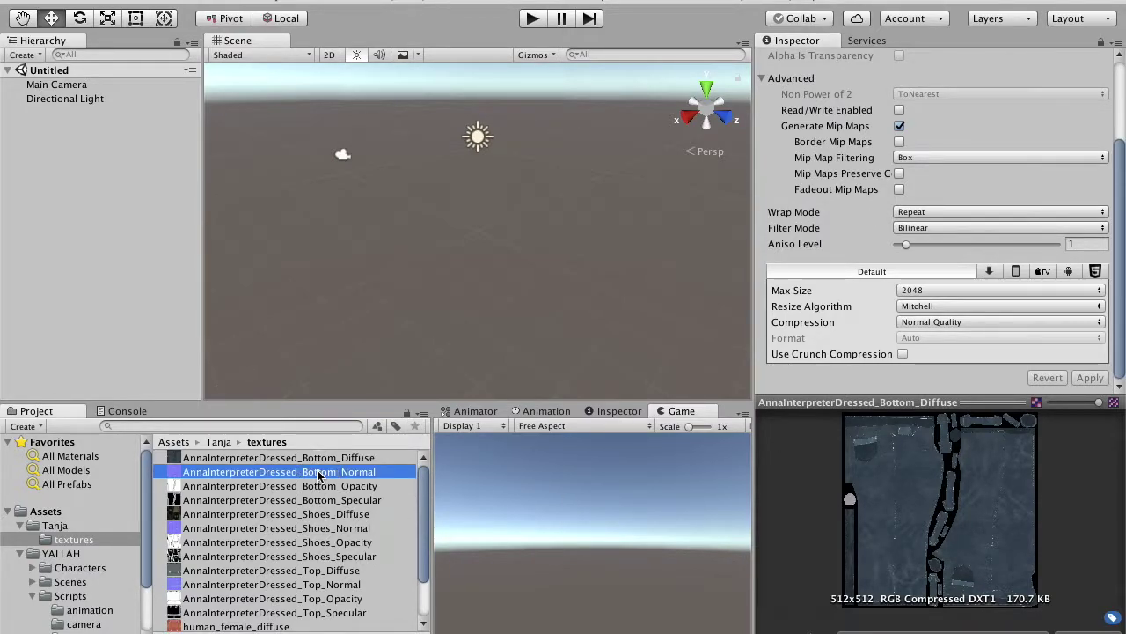
{"action": "scroll", "coordinate": [951, 106], "scroll_direction": "up", "scroll_amount": 3}
{"action": "left_click", "coordinate": [951, 106]}
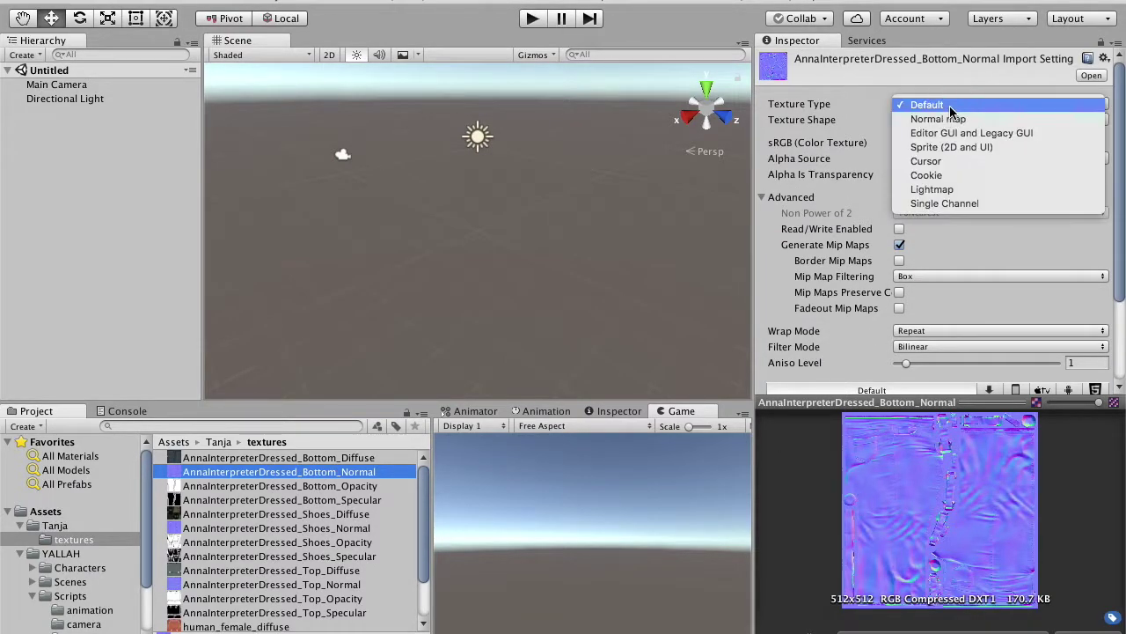
{"action": "left_click", "coordinate": [952, 119]}
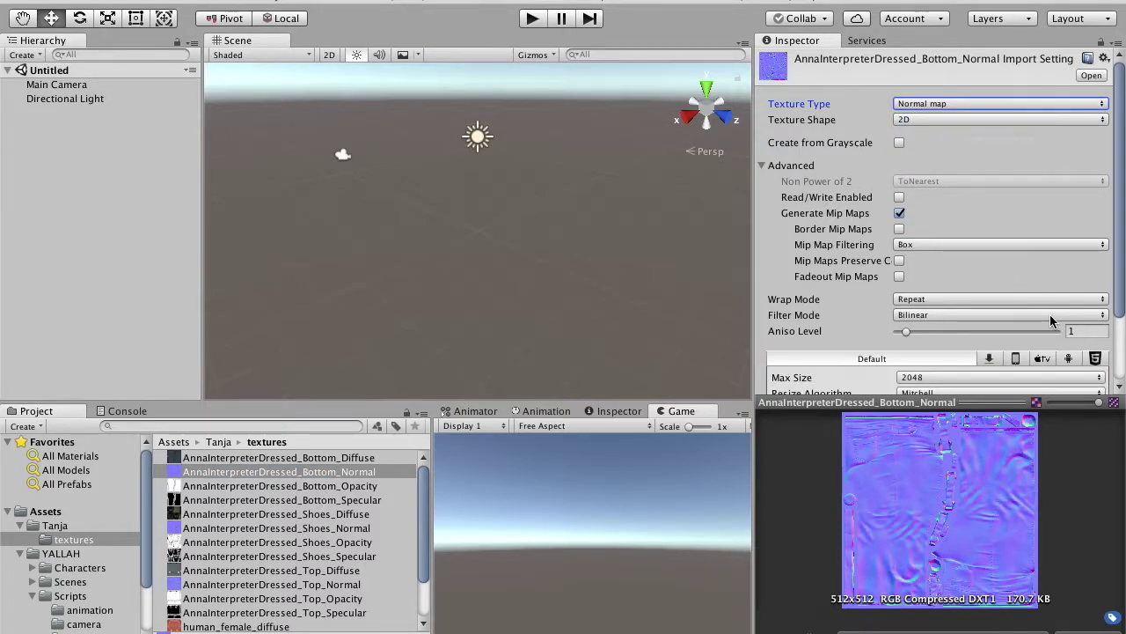
{"action": "scroll", "coordinate": [1051, 321], "scroll_direction": "down", "scroll_amount": 3}
{"action": "left_click", "coordinate": [1092, 377]}
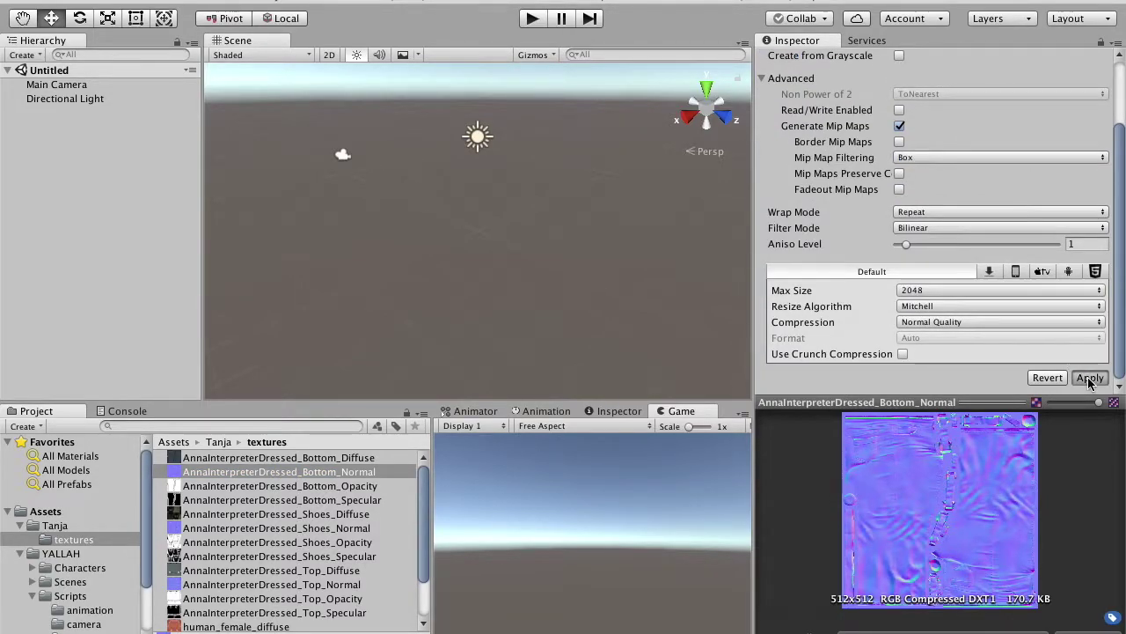
- Set Shoes_Diffuse alpha source to None and import the shoes normal texture as a Normal map
{"action": "left_click", "coordinate": [286, 486]}
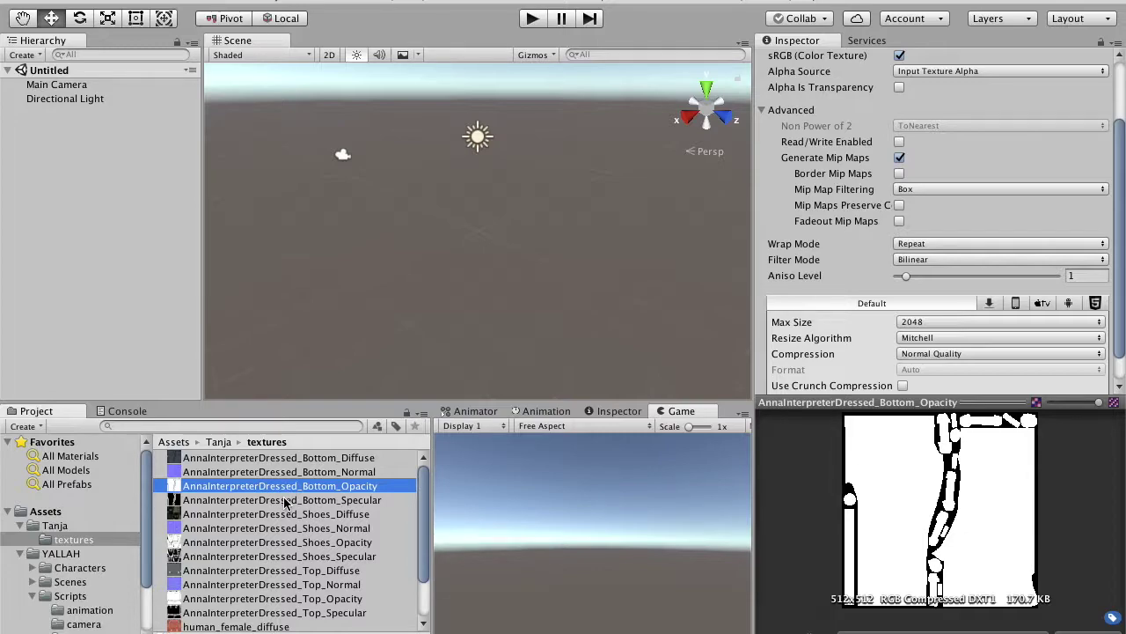
{"action": "left_click", "coordinate": [284, 500]}
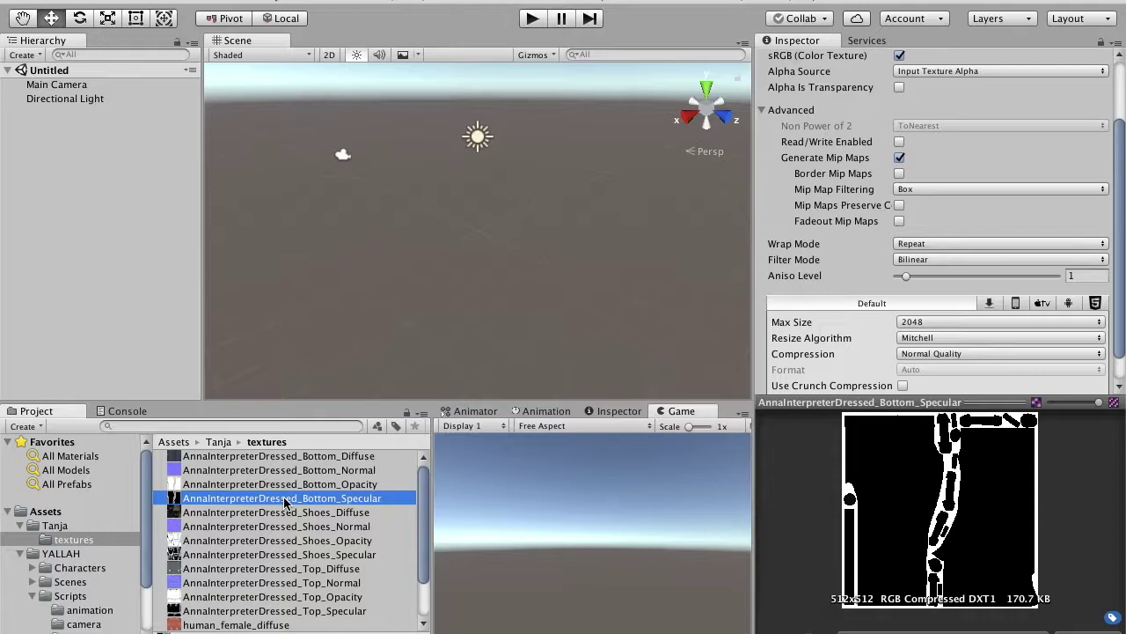
{"action": "left_click", "coordinate": [285, 514]}
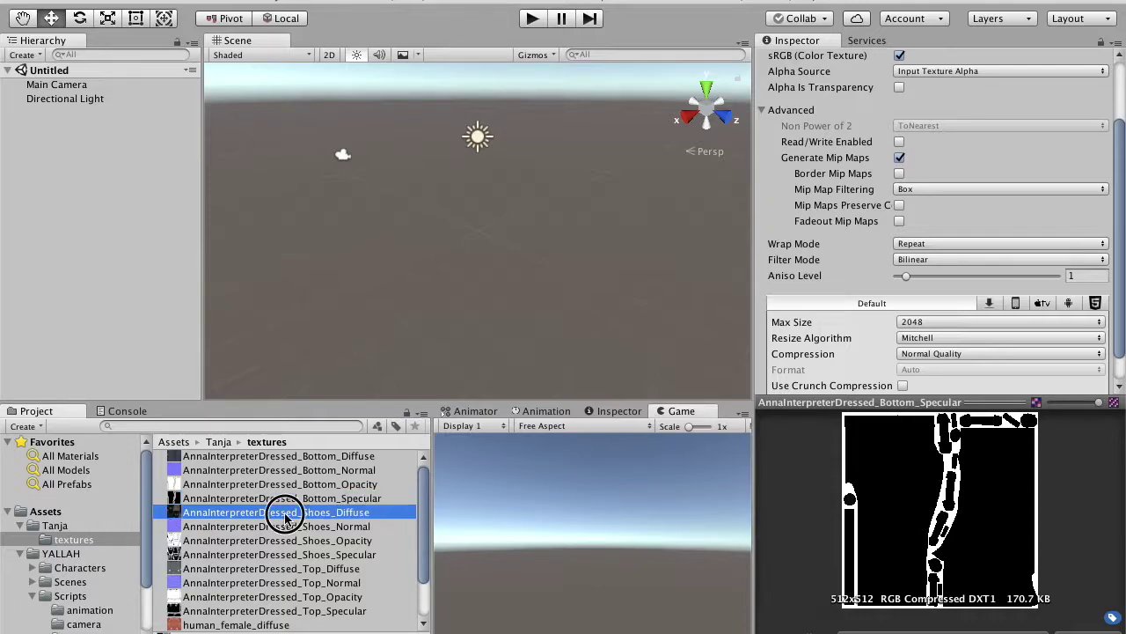
{"action": "scroll", "coordinate": [927, 199], "scroll_direction": "up", "scroll_amount": 3}
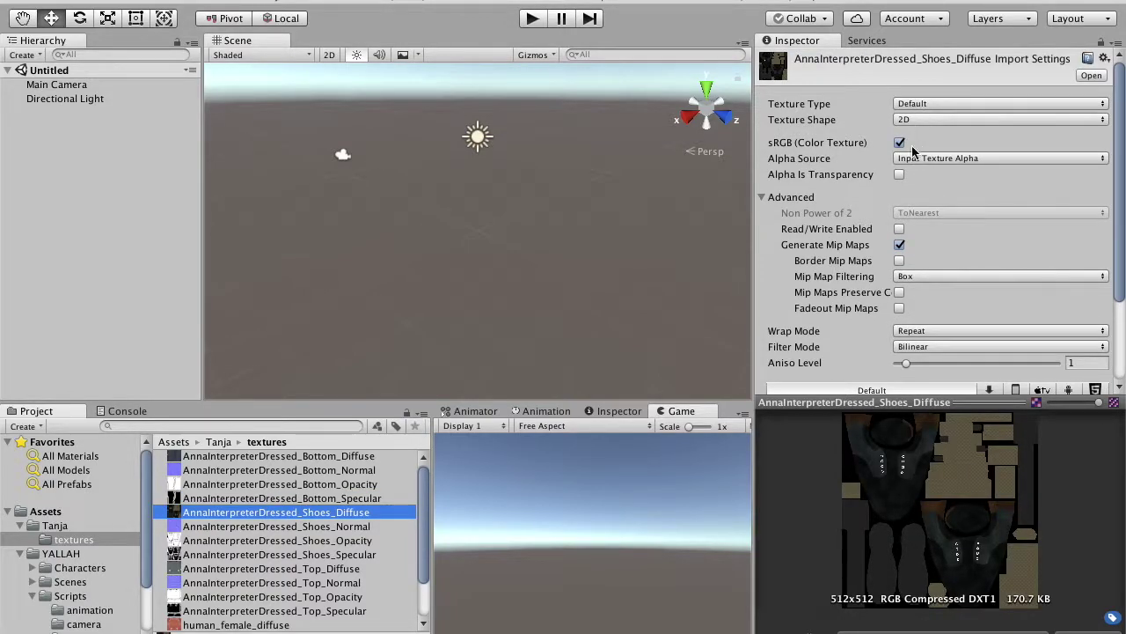
{"action": "left_click", "coordinate": [920, 161]}
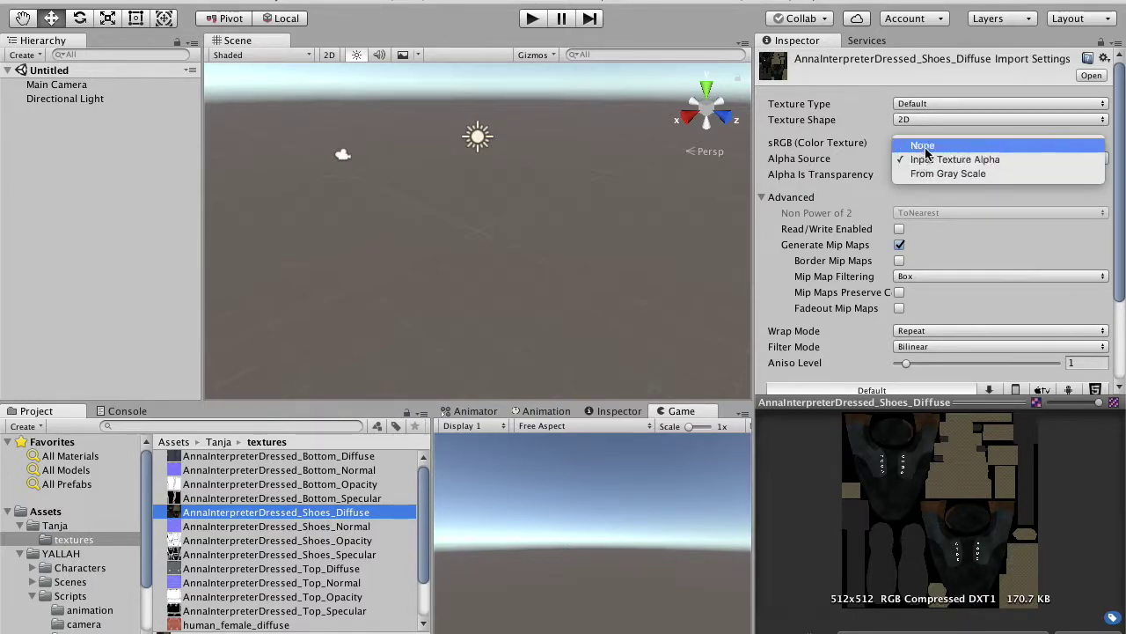
{"action": "left_click", "coordinate": [920, 145]}
{"action": "scroll", "coordinate": [1052, 363], "scroll_direction": "down", "scroll_amount": 3}
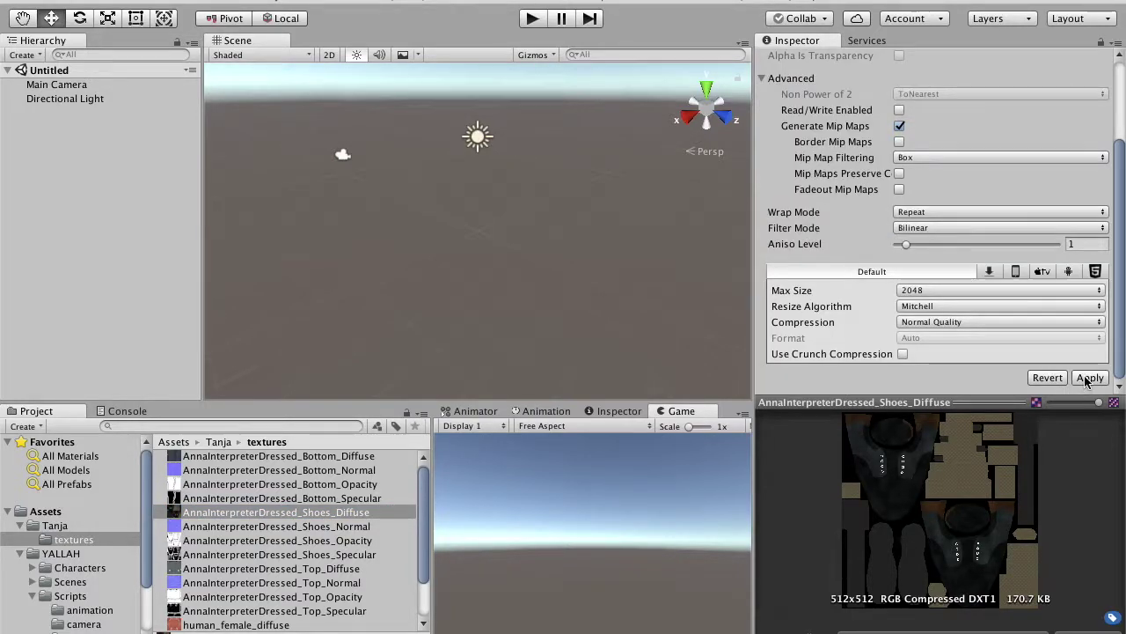
{"action": "left_click", "coordinate": [1091, 377]}
{"action": "left_click", "coordinate": [311, 527]}
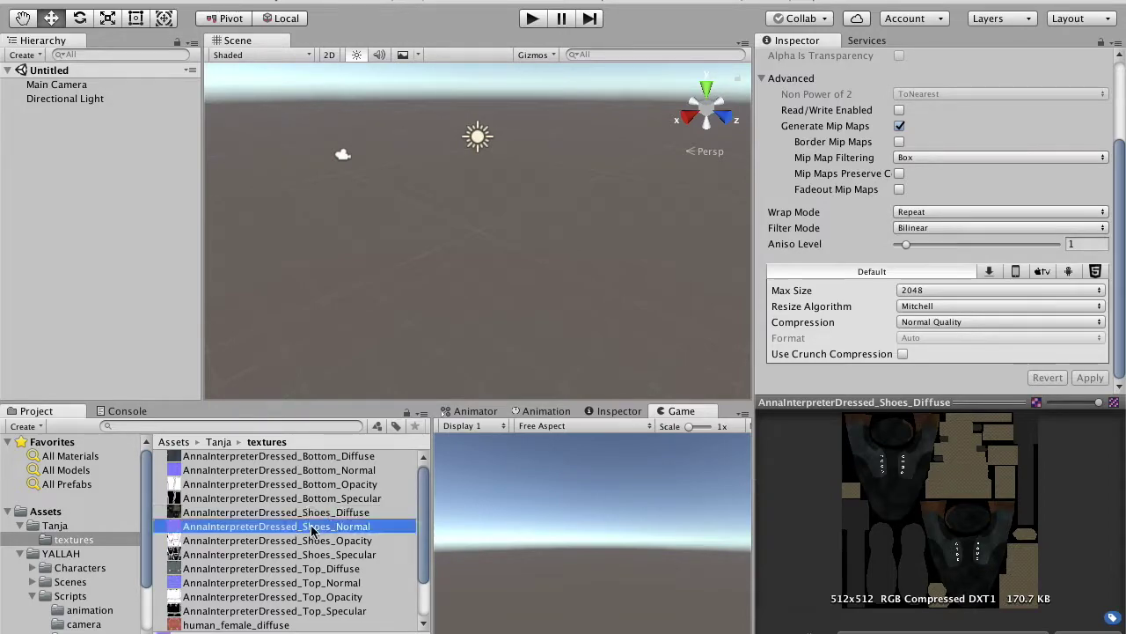
{"action": "left_click", "coordinate": [932, 104]}
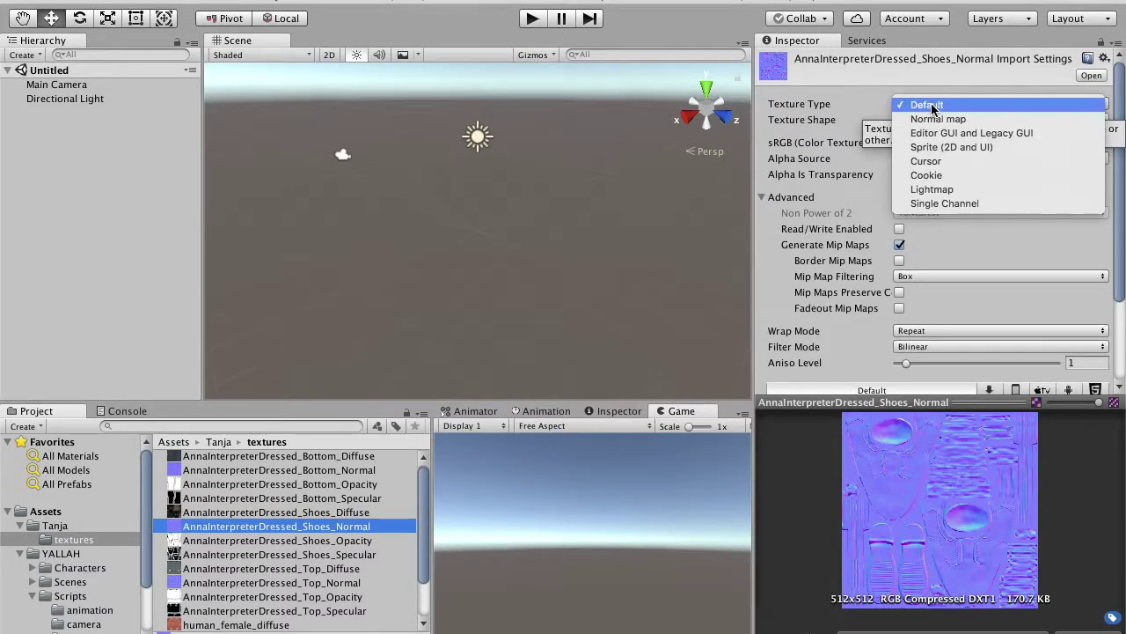
{"action": "left_click", "coordinate": [935, 118]}
{"action": "scroll", "coordinate": [992, 285], "scroll_direction": "down", "scroll_amount": 3}
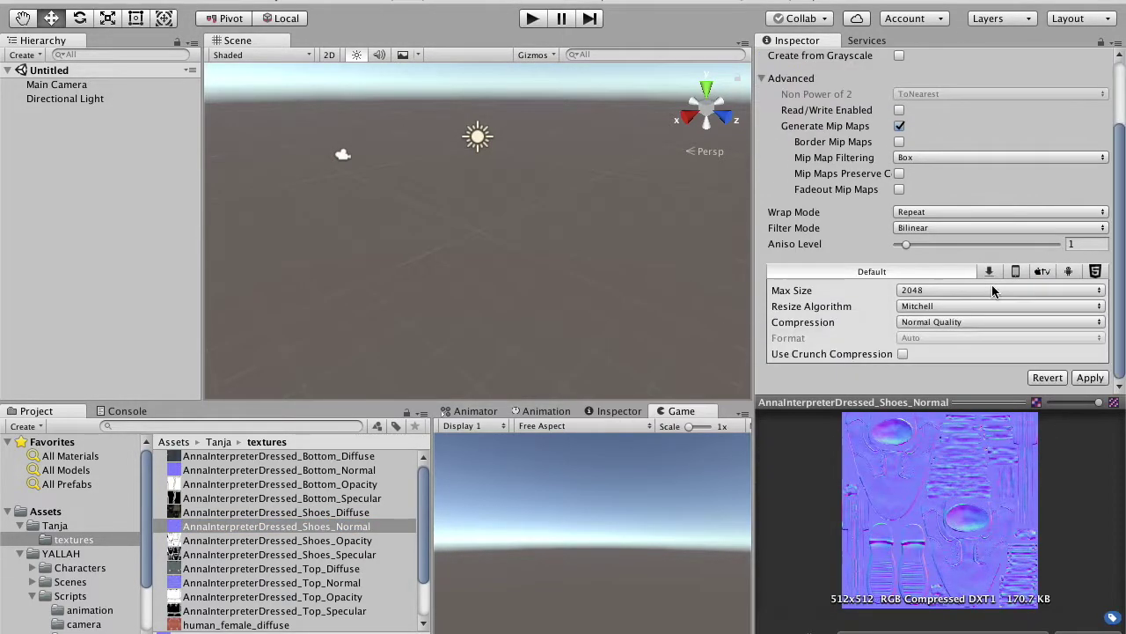
{"action": "left_click", "coordinate": [1089, 378]}
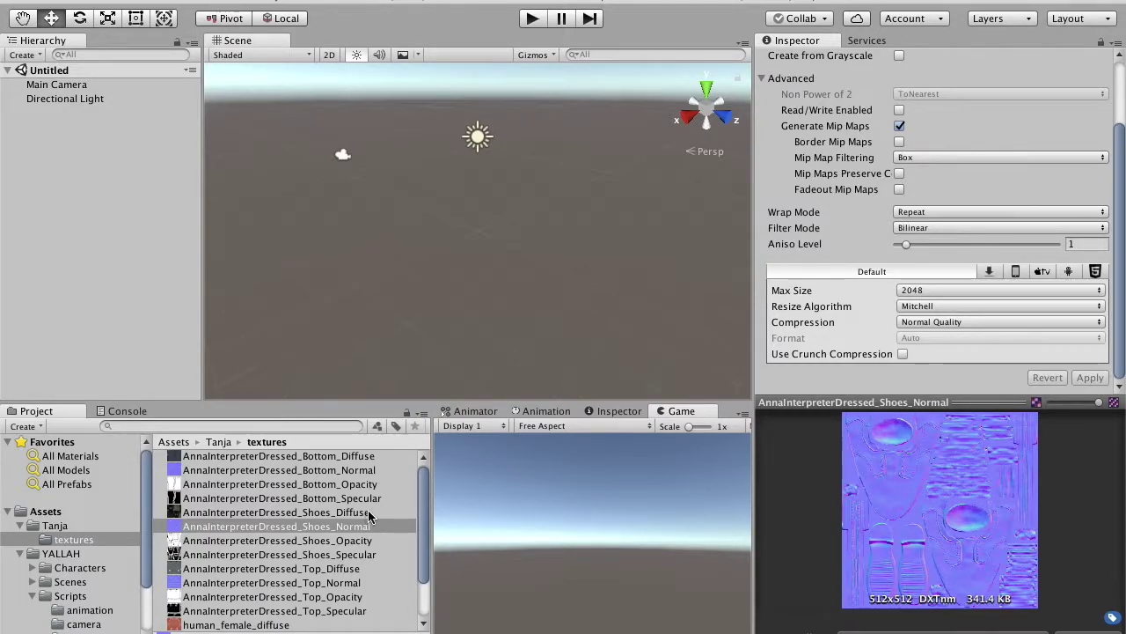
- Set the top diffuse alpha source to None and import the top normal texture as a Normal map
{"action": "left_click", "coordinate": [310, 568]}
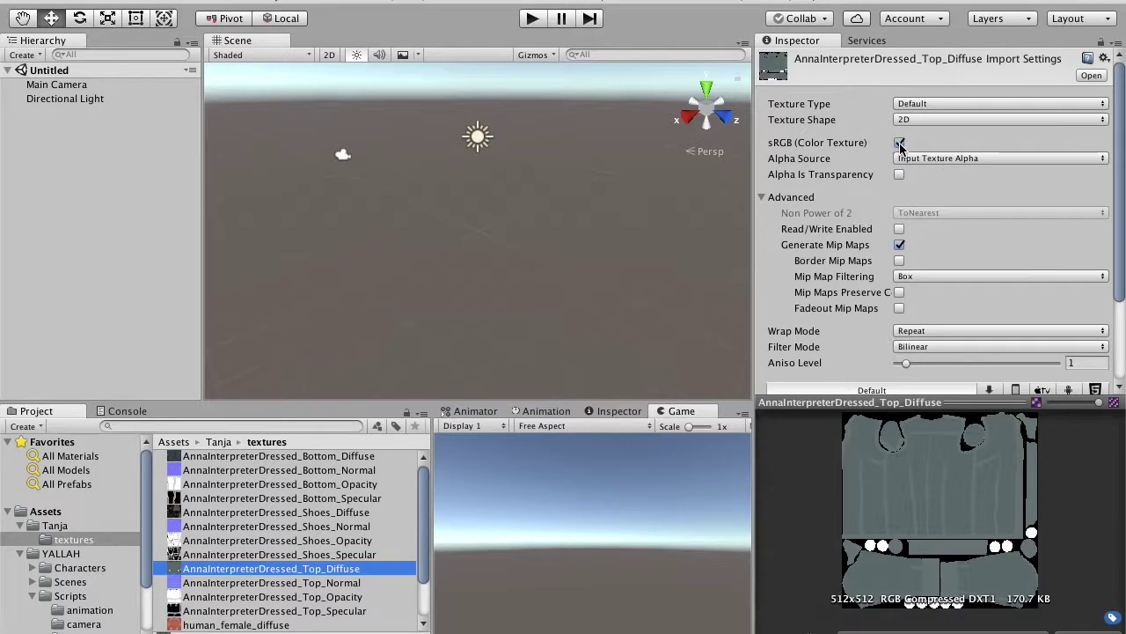
{"action": "left_click", "coordinate": [922, 156]}
{"action": "left_click", "coordinate": [928, 146]}
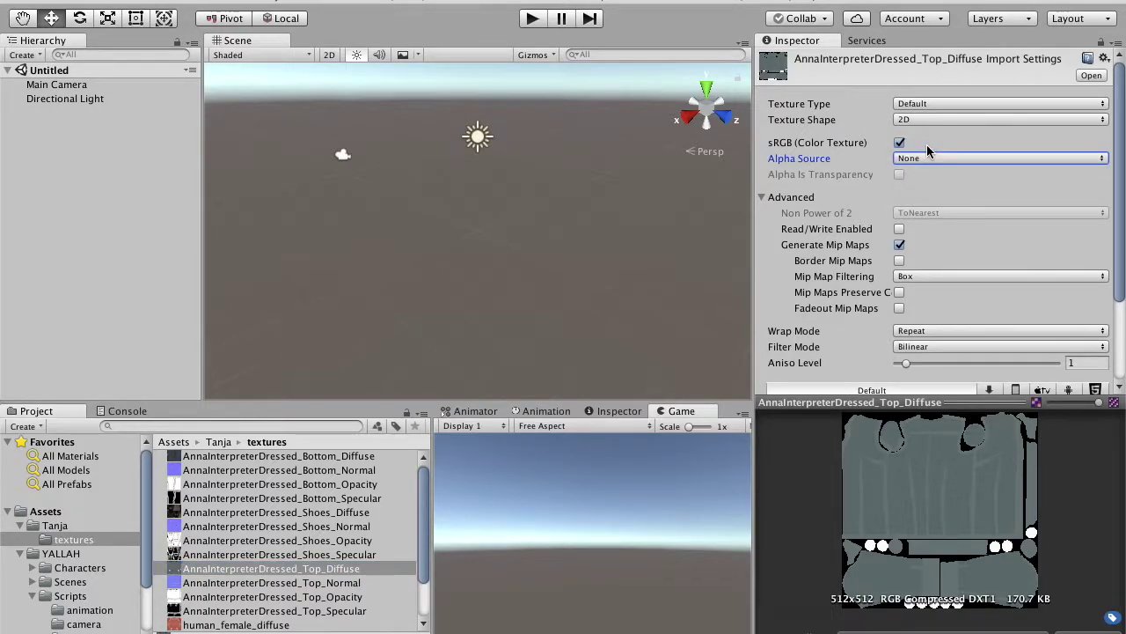
{"action": "scroll", "coordinate": [1040, 372], "scroll_direction": "down", "scroll_amount": 3}
{"action": "left_click", "coordinate": [1090, 377]}
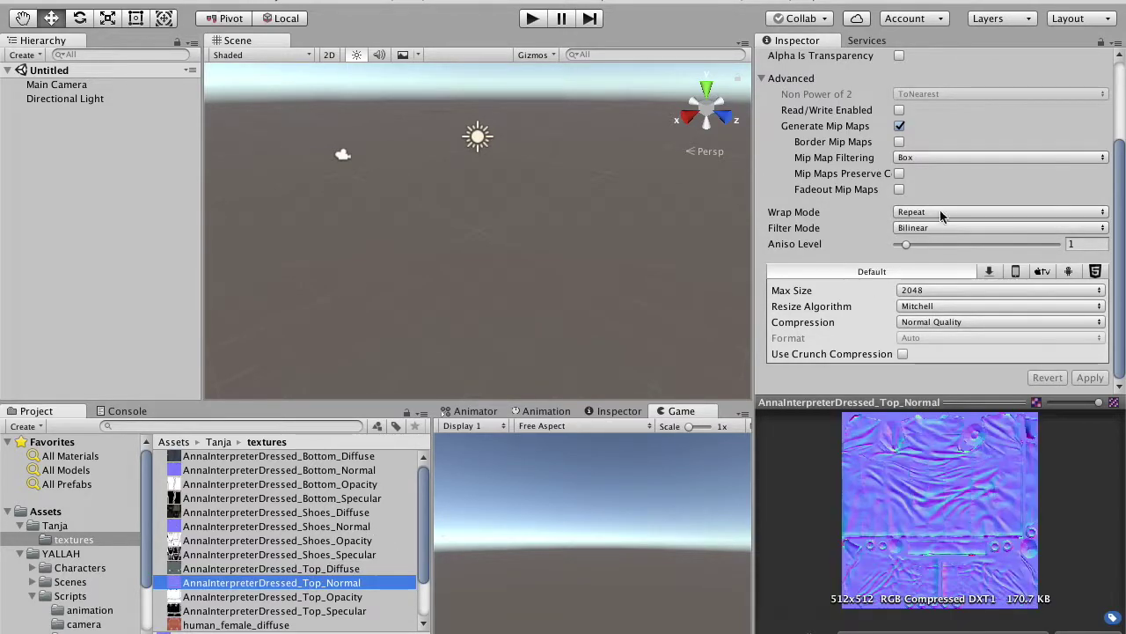
{"action": "scroll", "coordinate": [940, 215], "scroll_direction": "up", "scroll_amount": 3}
{"action": "left_click", "coordinate": [933, 104]}
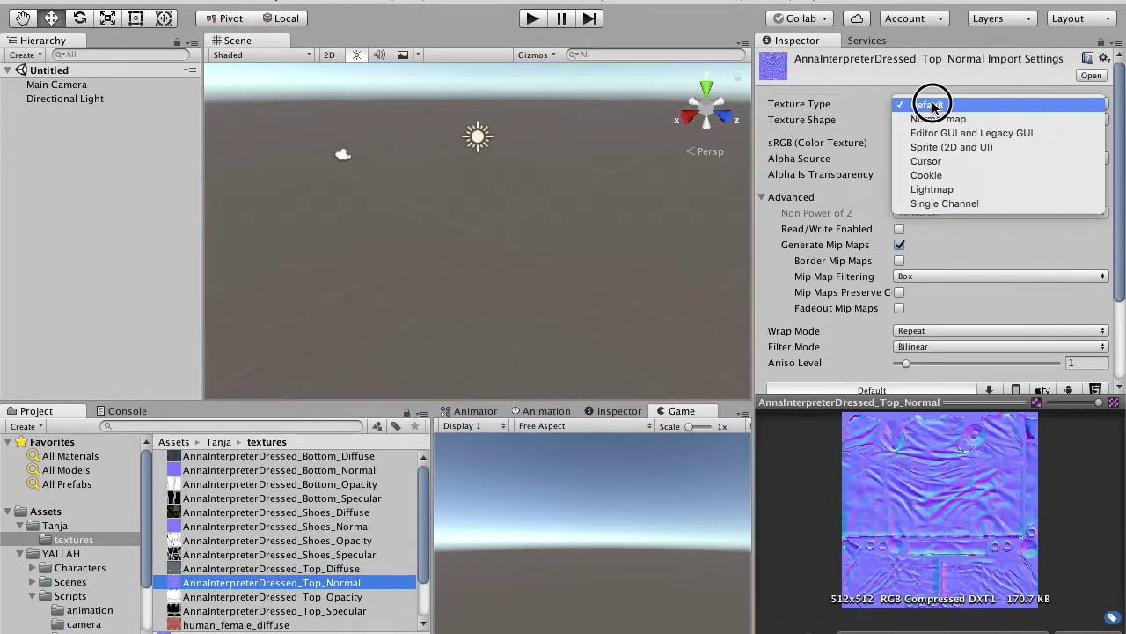
{"action": "left_click", "coordinate": [938, 119]}
{"action": "scroll", "coordinate": [1074, 376], "scroll_direction": "down", "scroll_amount": 3}
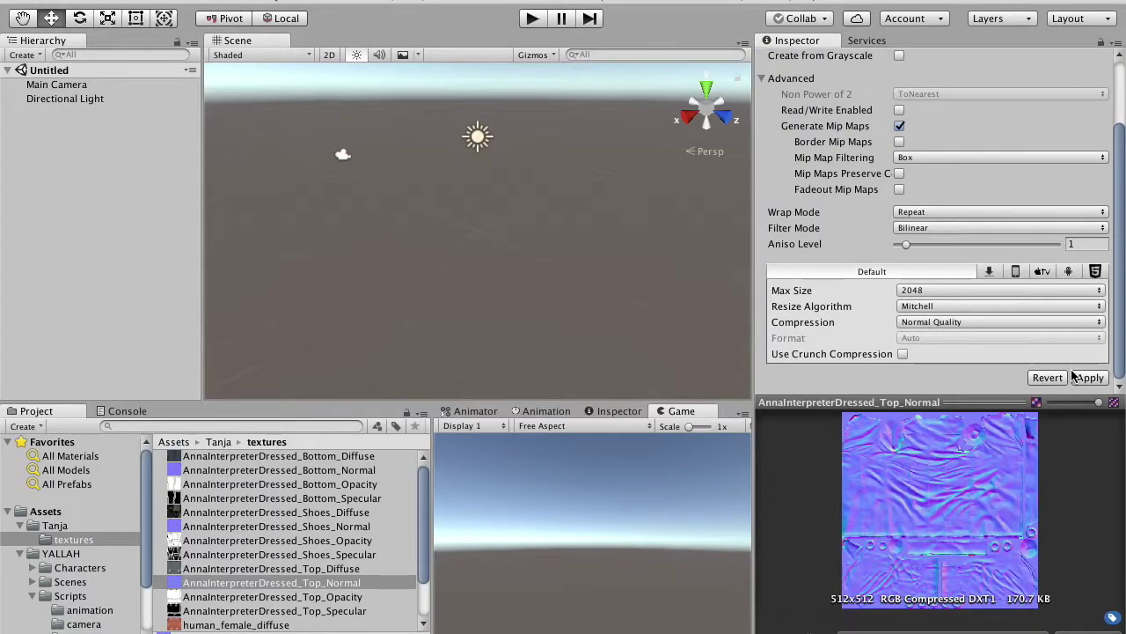
{"action": "left_click", "coordinate": [1088, 378]}
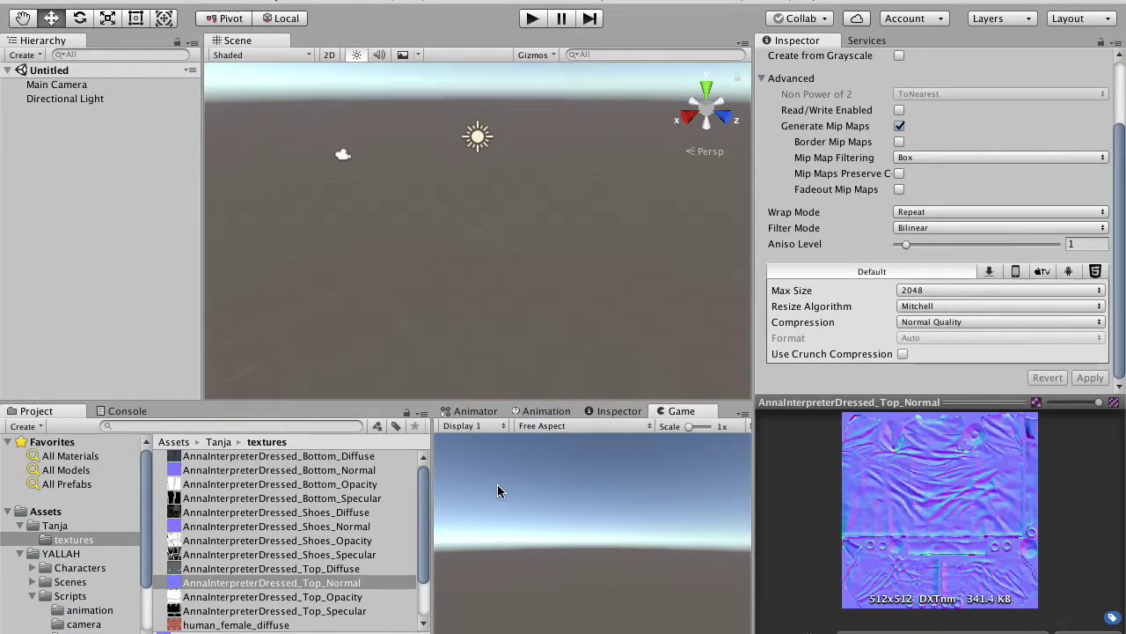
- Import WomanHair02_Hair_Normal as a Normal map and apply the change
{"action": "scroll", "coordinate": [300, 616], "scroll_direction": "down", "scroll_amount": 1}
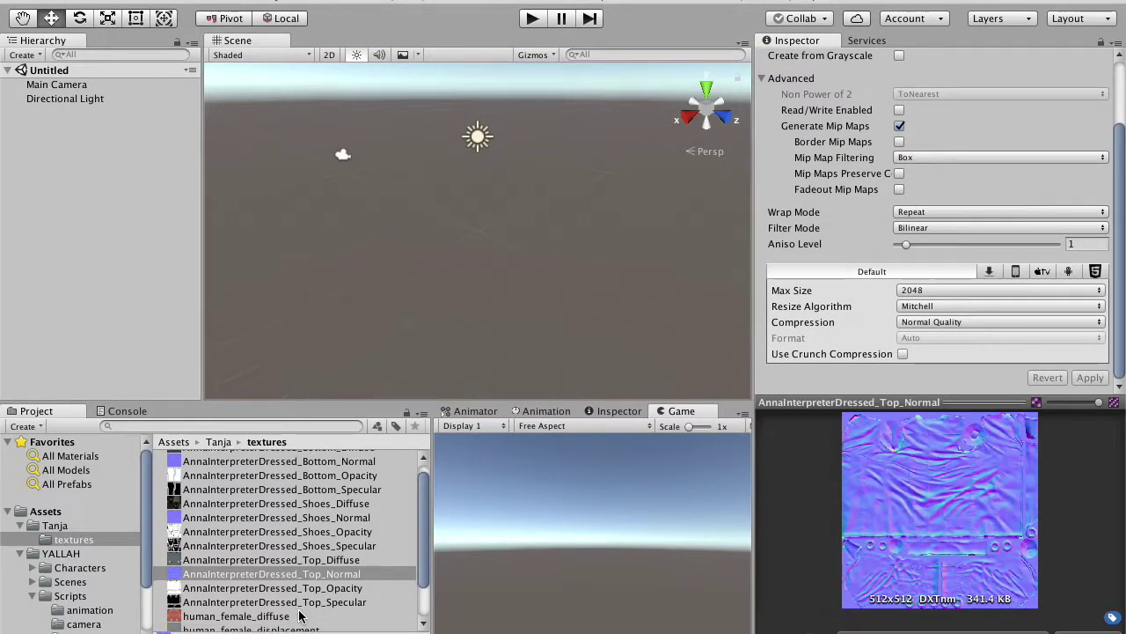
{"action": "scroll", "coordinate": [300, 616], "scroll_direction": "down", "scroll_amount": 3}
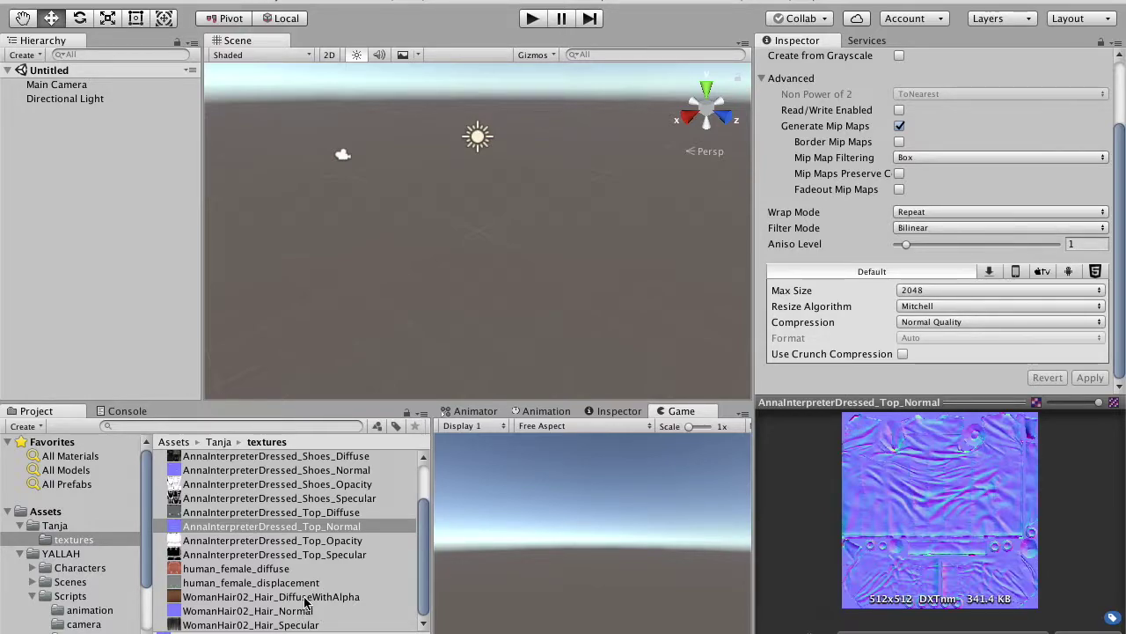
{"action": "left_click", "coordinate": [305, 597]}
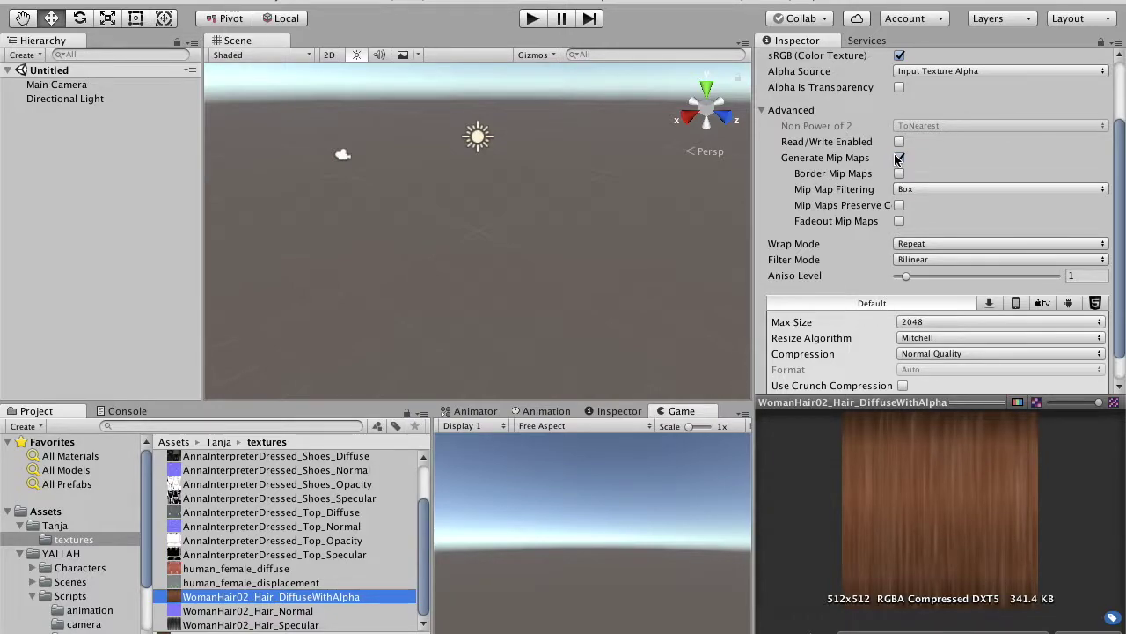
{"action": "scroll", "coordinate": [902, 164], "scroll_direction": "up", "scroll_amount": 3}
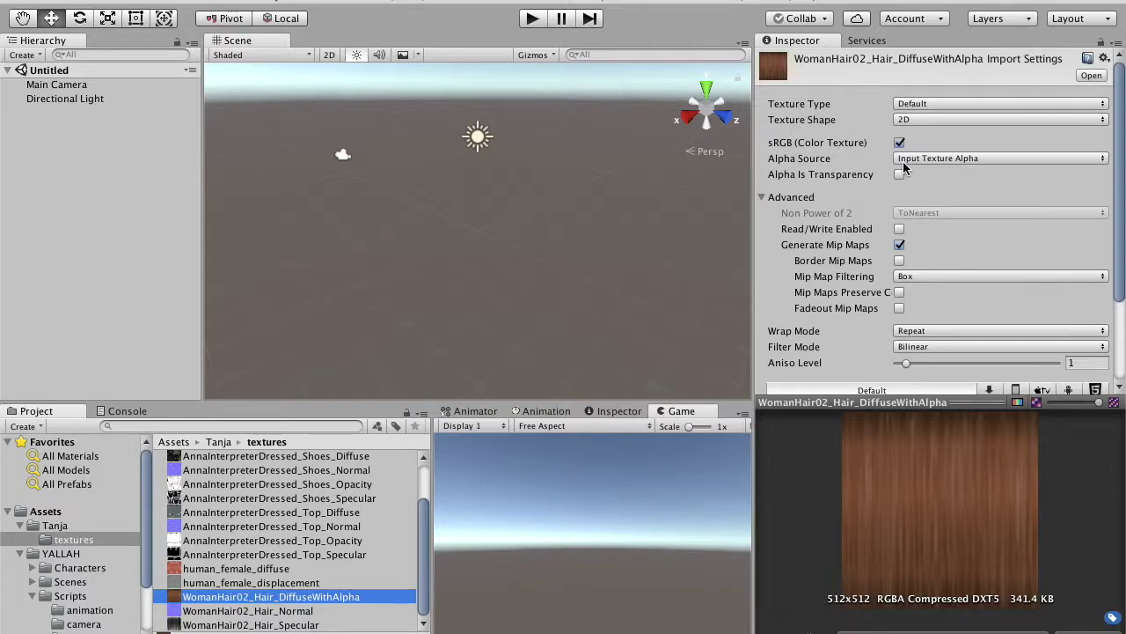
{"action": "left_click", "coordinate": [288, 614]}
{"action": "left_click", "coordinate": [922, 104]}
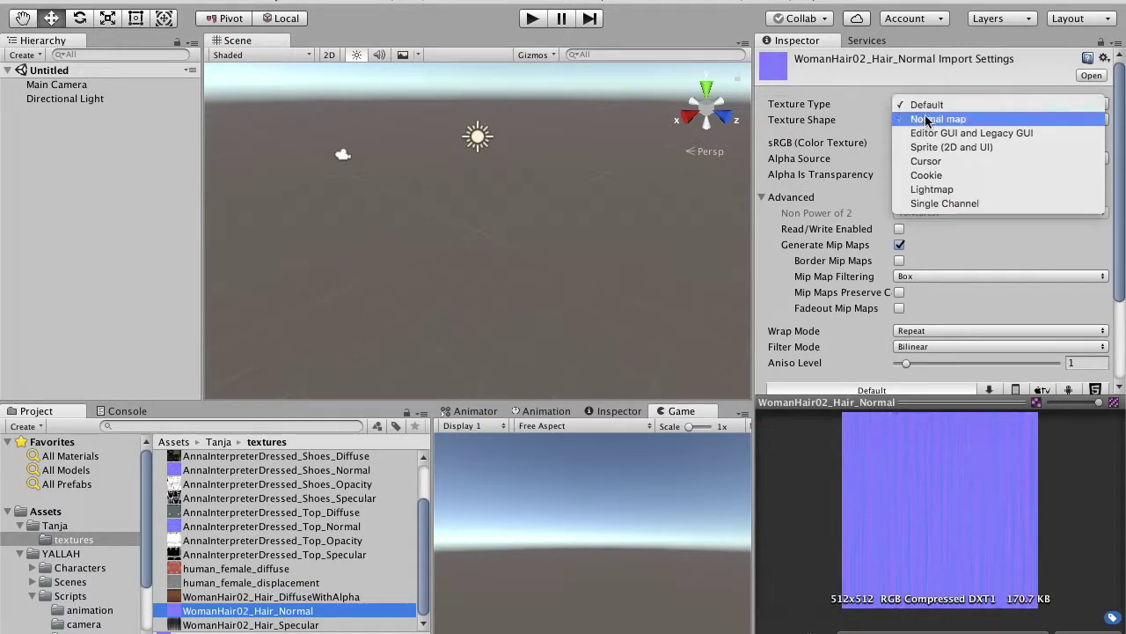
{"action": "left_click", "coordinate": [926, 119]}
{"action": "scroll", "coordinate": [952, 299], "scroll_direction": "down", "scroll_amount": 3}
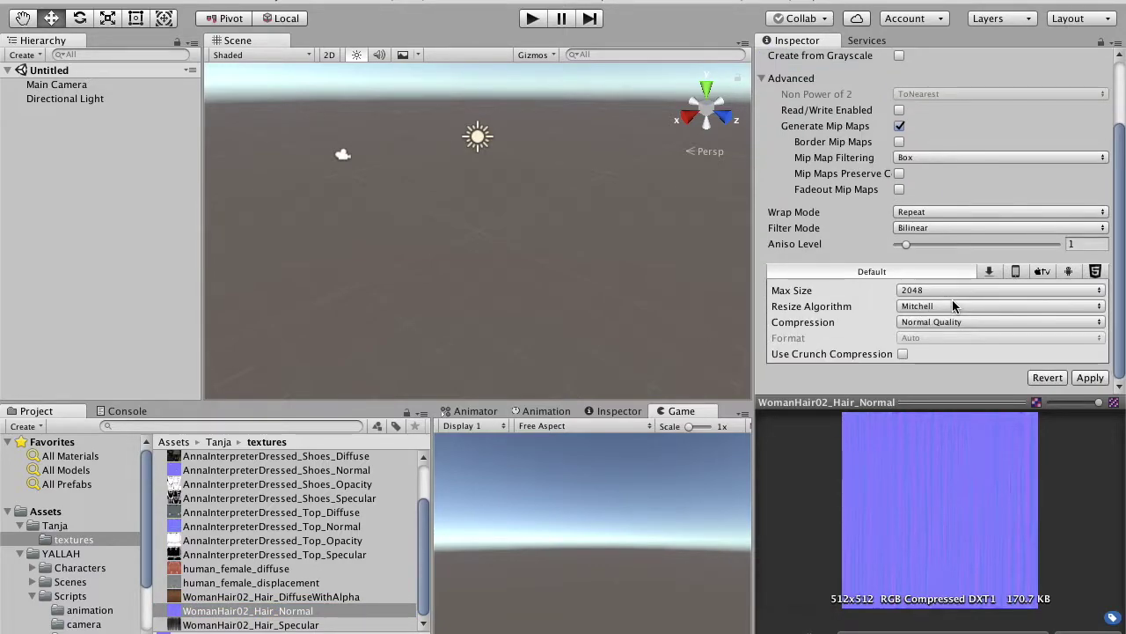
{"action": "left_click", "coordinate": [1088, 377]}
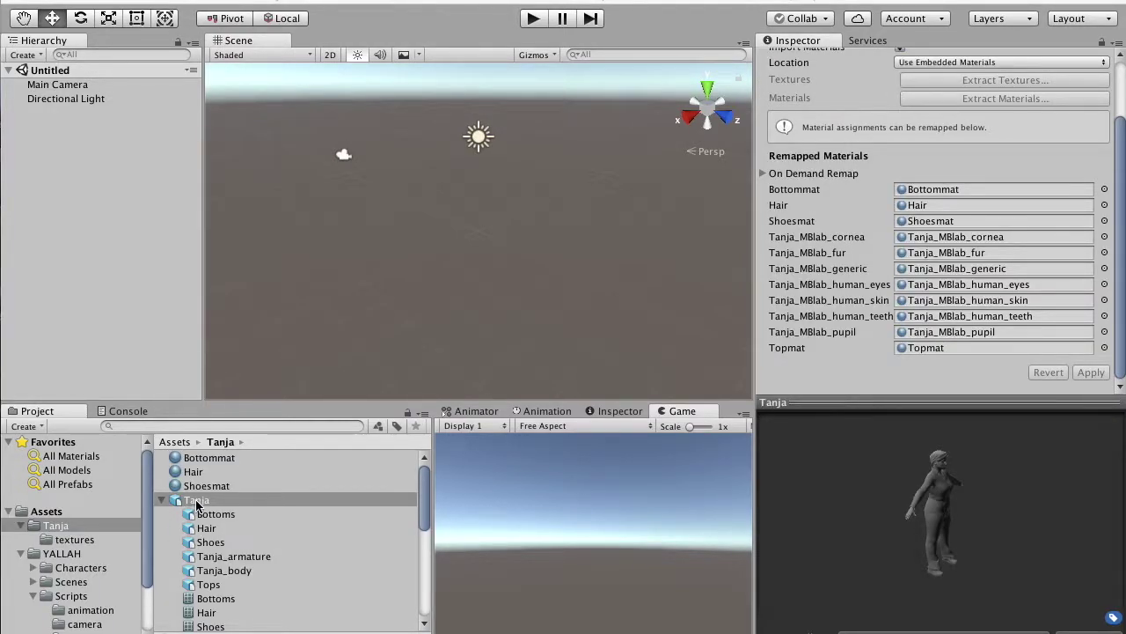
- Drag the Tanja model into the scene and orbit to view her from the front
{"action": "left_click_drag", "start_coordinate": [189, 498], "coordinate": [79, 239]}
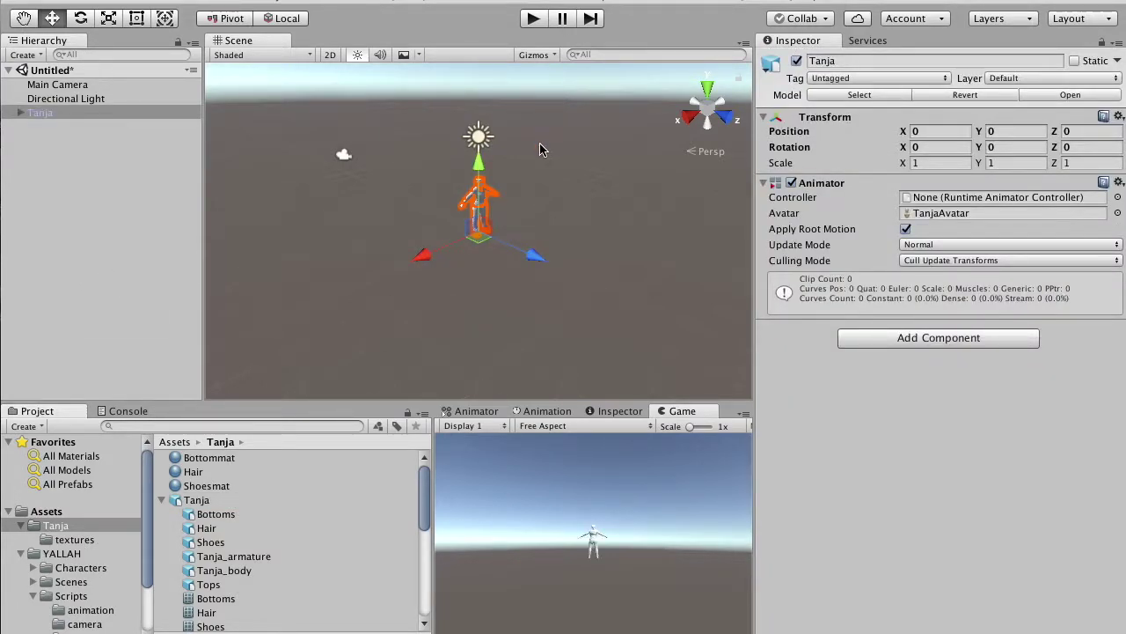
{"action": "scroll", "coordinate": [503, 221], "scroll_direction": "up", "scroll_amount": 5}
{"action": "scroll", "coordinate": [504, 221], "scroll_direction": "up", "scroll_amount": 4}
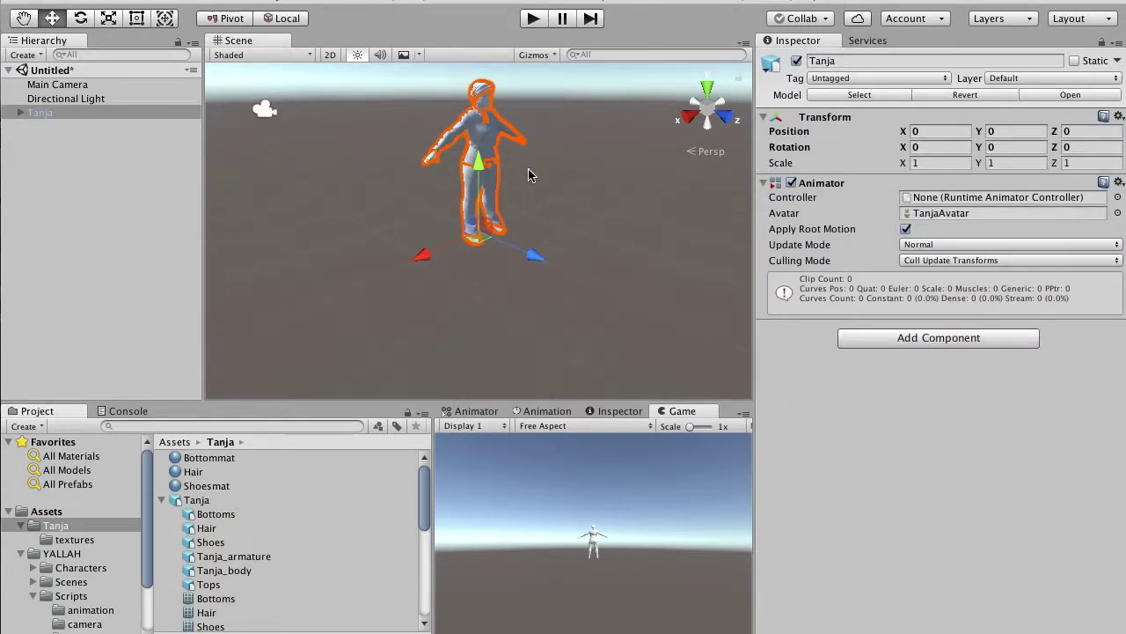
{"action": "left_click_drag", "start_coordinate": [534, 174], "coordinate": [533, 212], "text": "alt"}
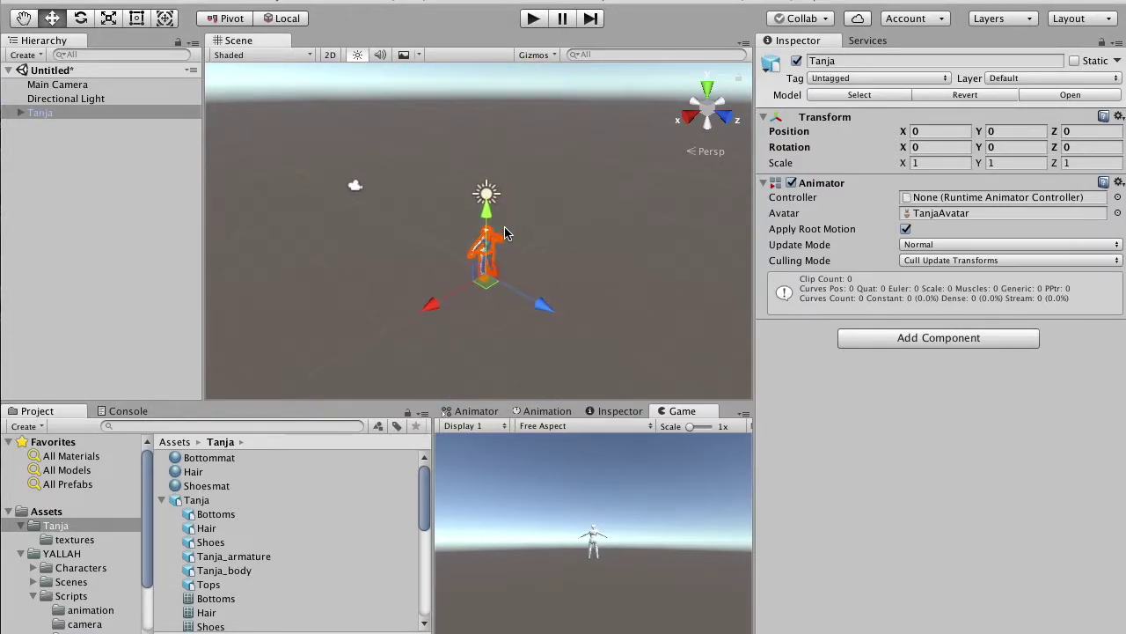
{"action": "middle_click_drag", "start_coordinate": [504, 232], "coordinate": [497, 278]}
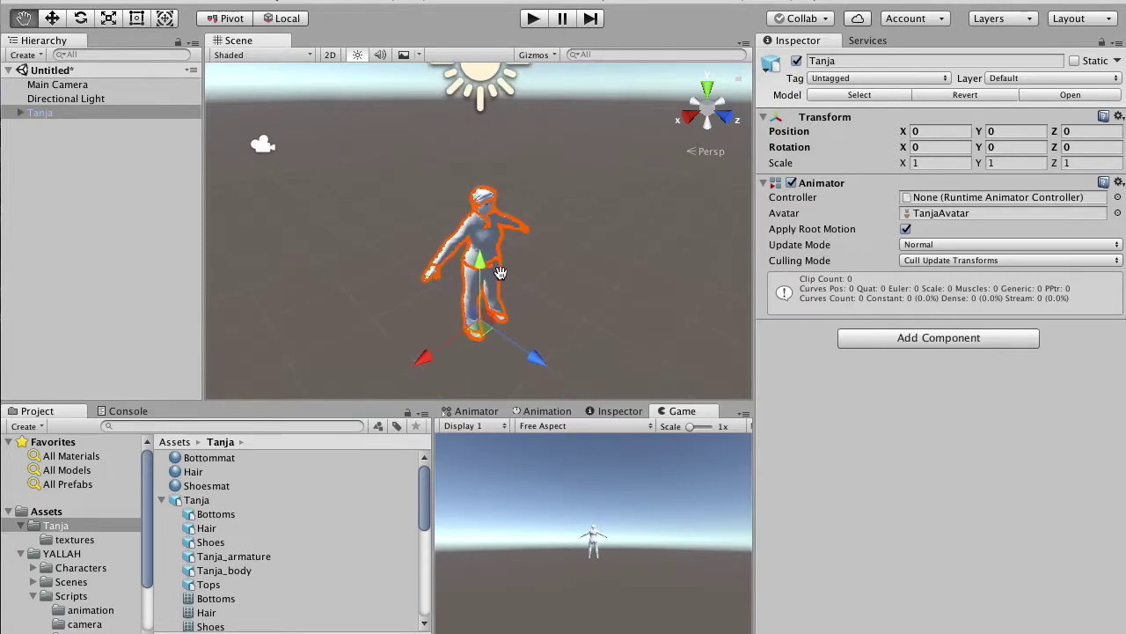
{"action": "left_click_drag", "start_coordinate": [497, 278], "coordinate": [360, 264], "text": "alt"}
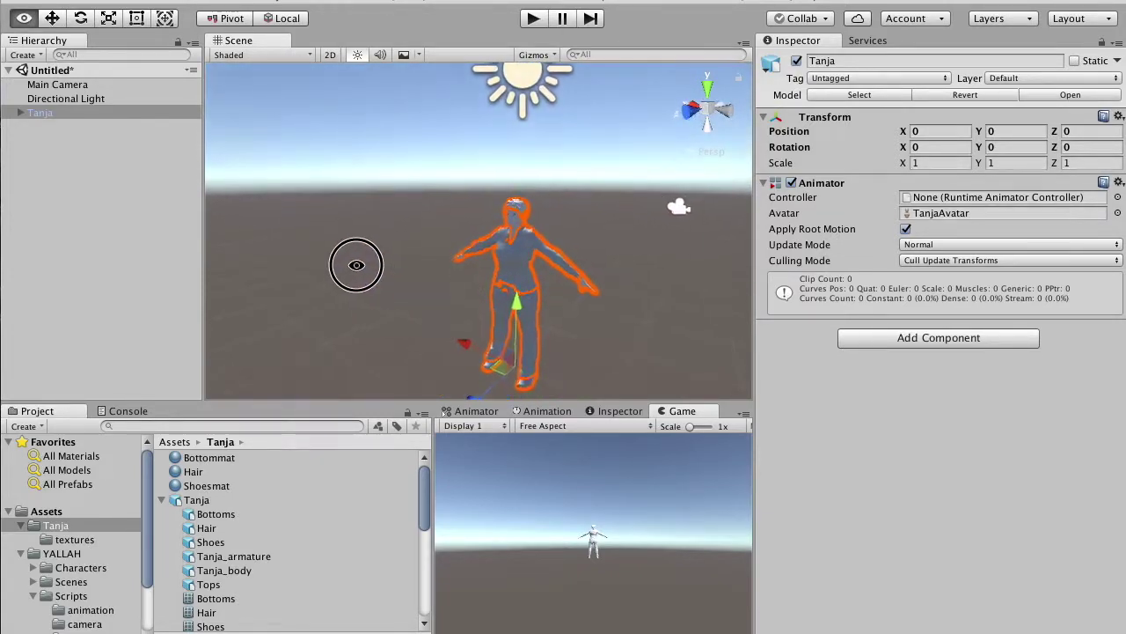
{"action": "scroll", "coordinate": [360, 264], "scroll_direction": "up", "scroll_amount": 3}
- Expand Tanja in the Hierarchy and select Tanja_body to show its materials
{"action": "left_click", "coordinate": [20, 114]}
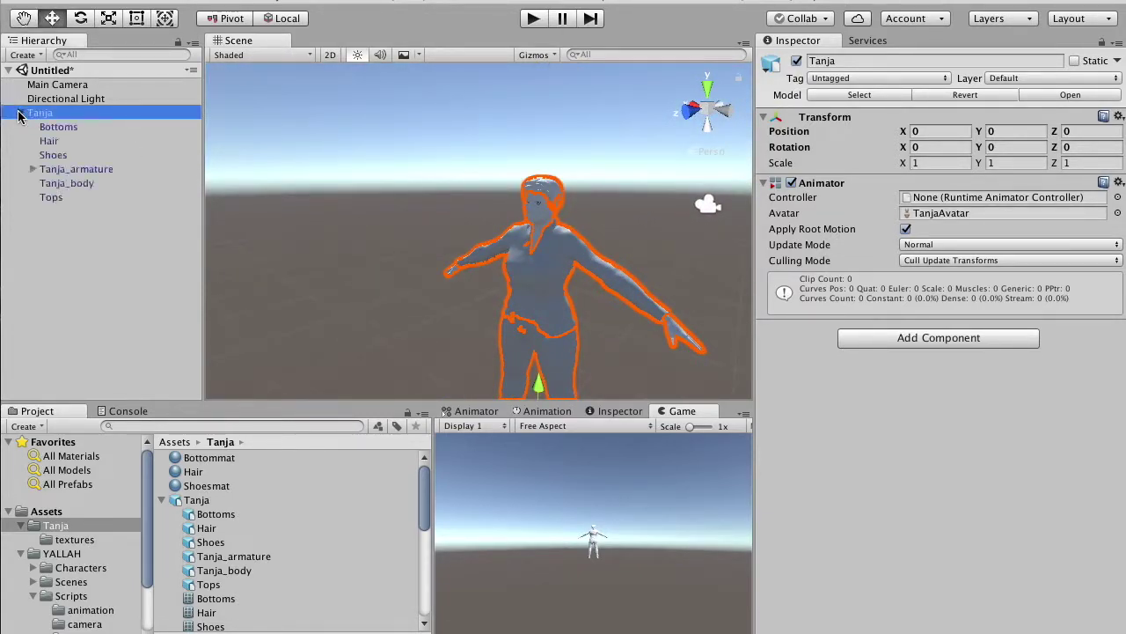
{"action": "left_click", "coordinate": [64, 171]}
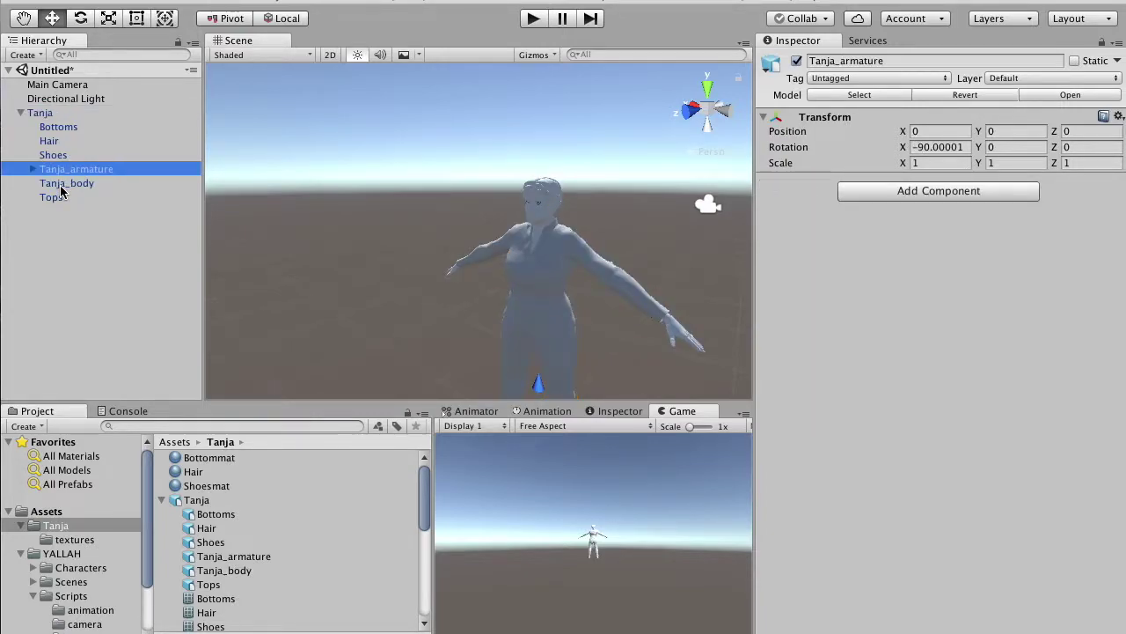
{"action": "left_click", "coordinate": [60, 185]}
{"action": "scroll", "coordinate": [581, 325], "scroll_direction": "down", "scroll_amount": 2}
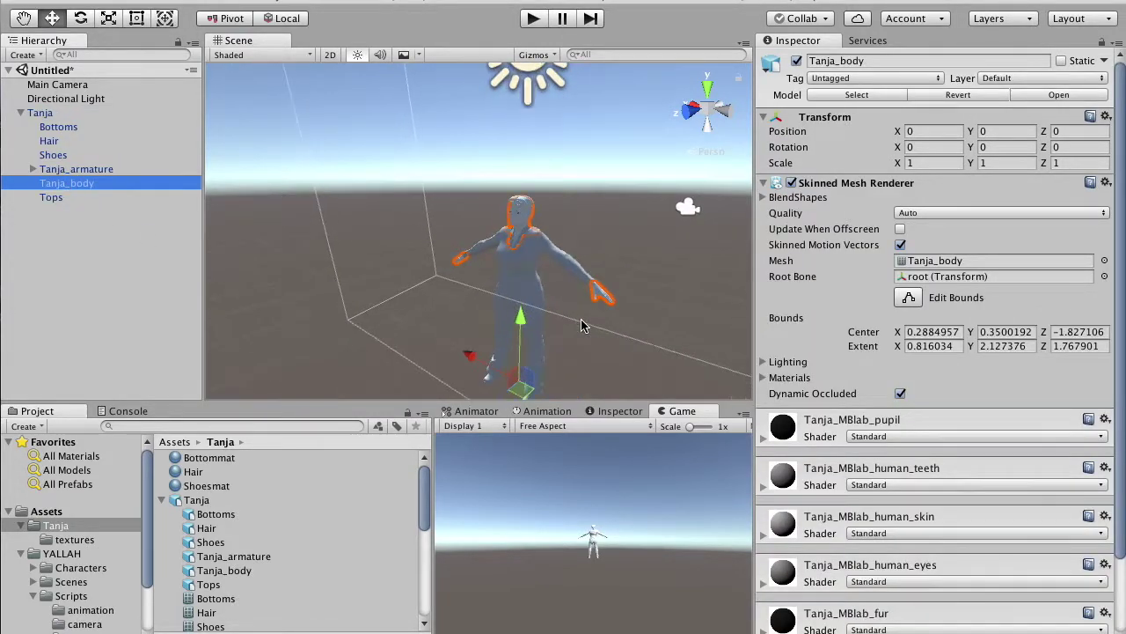
{"action": "scroll", "coordinate": [580, 325], "scroll_direction": "up", "scroll_amount": 2}
{"action": "scroll", "coordinate": [581, 321], "scroll_direction": "down", "scroll_amount": 2}
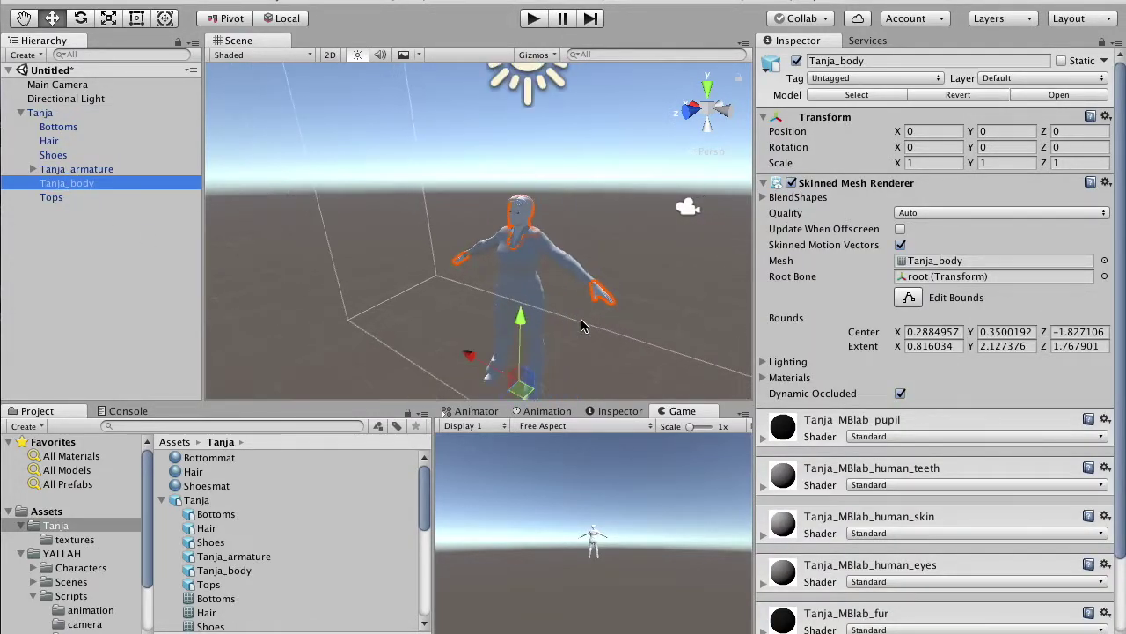
- Enter Play mode and zoom the Scene view to inspect Tanja
{"action": "left_click", "coordinate": [532, 18]}
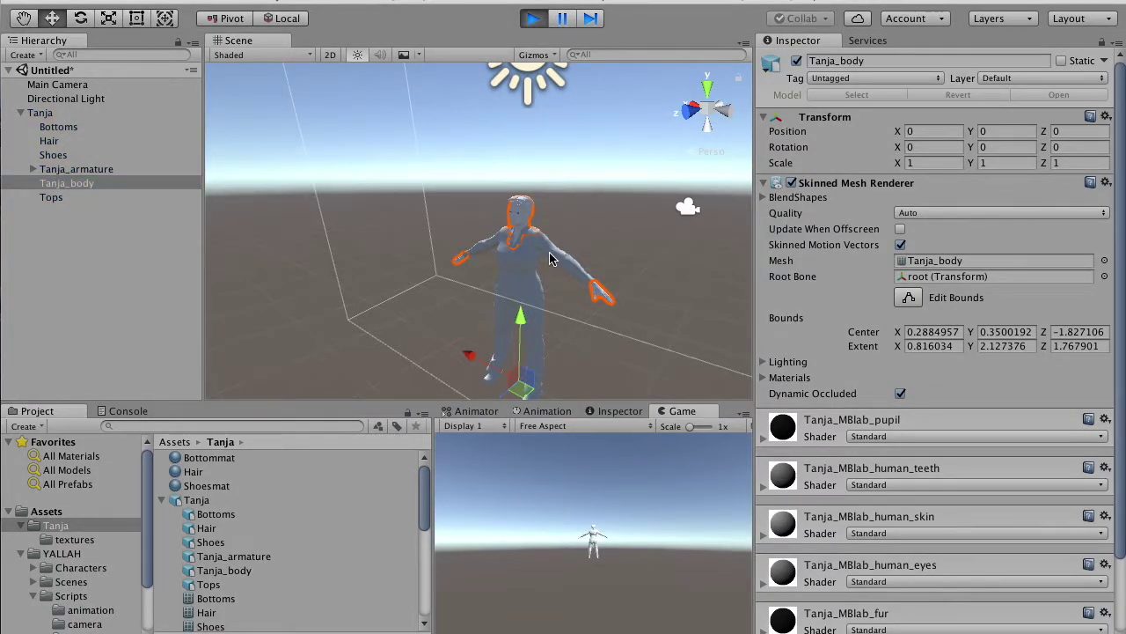
{"action": "scroll", "coordinate": [533, 274], "scroll_direction": "up", "scroll_amount": 3}
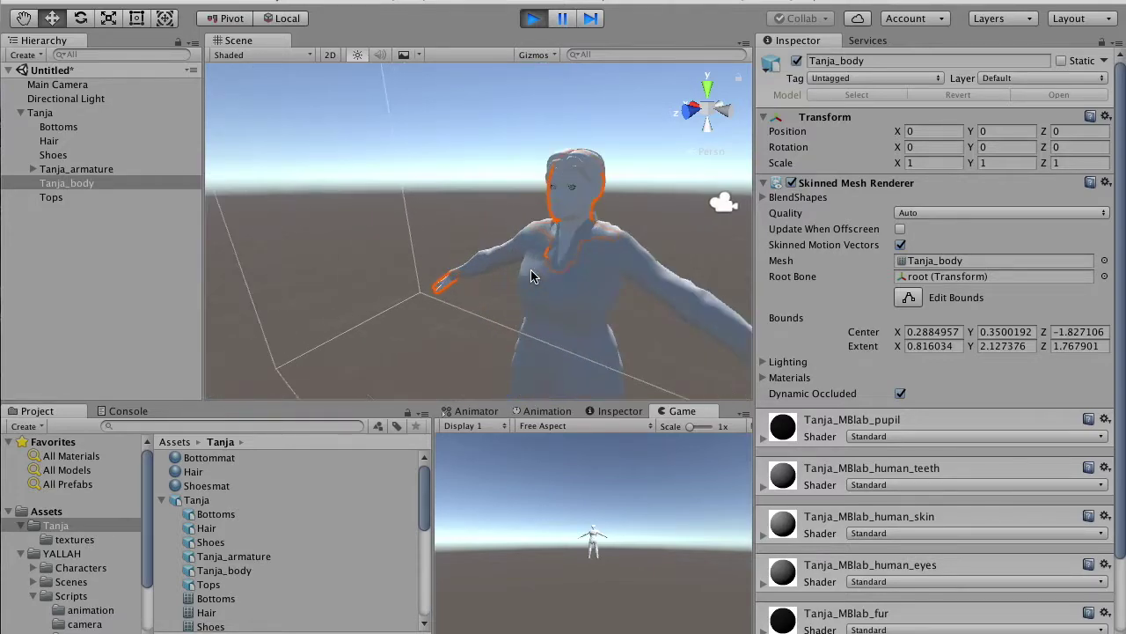
{"action": "scroll", "coordinate": [531, 276], "scroll_direction": "down", "scroll_amount": 1}
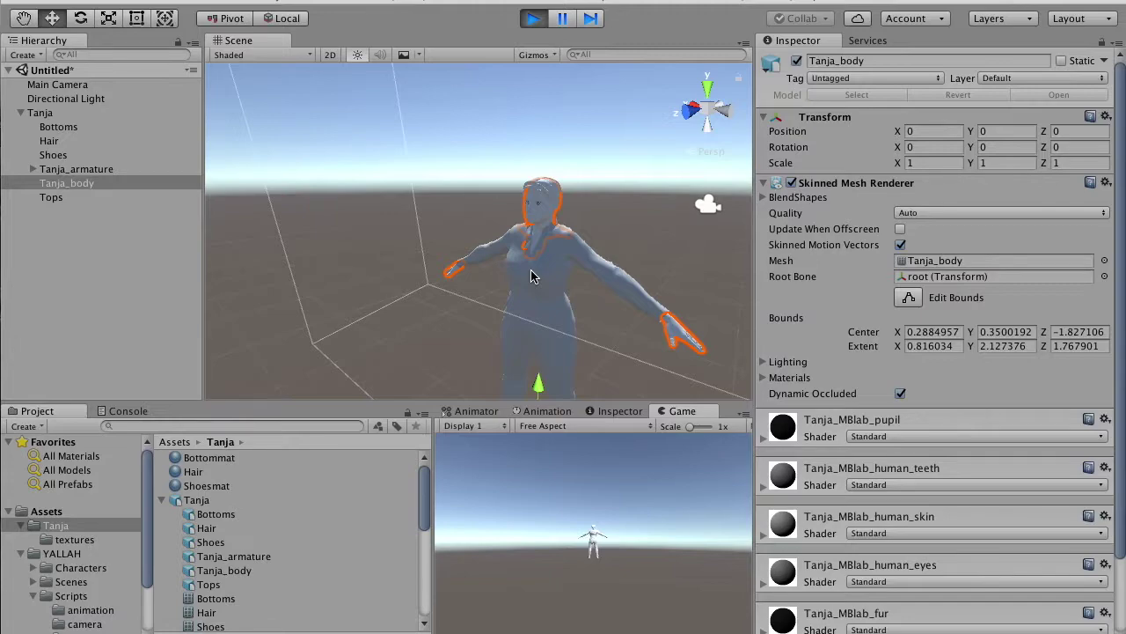
- Stop Play mode and add the Fix MB Lab Materials component to Tanja_body
{"action": "left_click", "coordinate": [533, 19]}
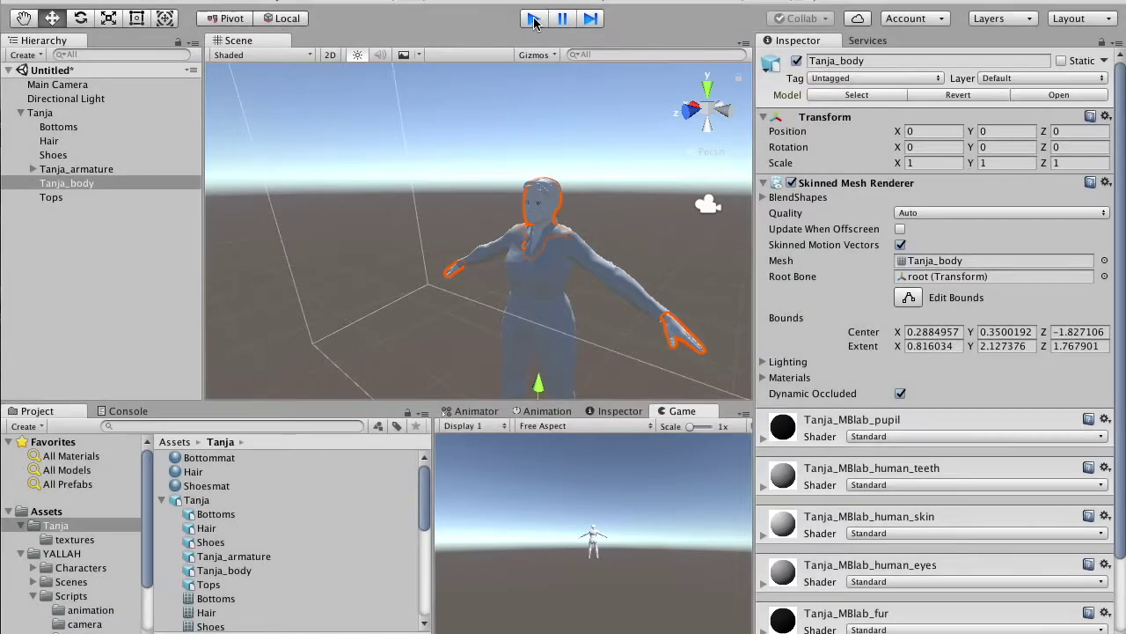
{"action": "left_click", "coordinate": [64, 185]}
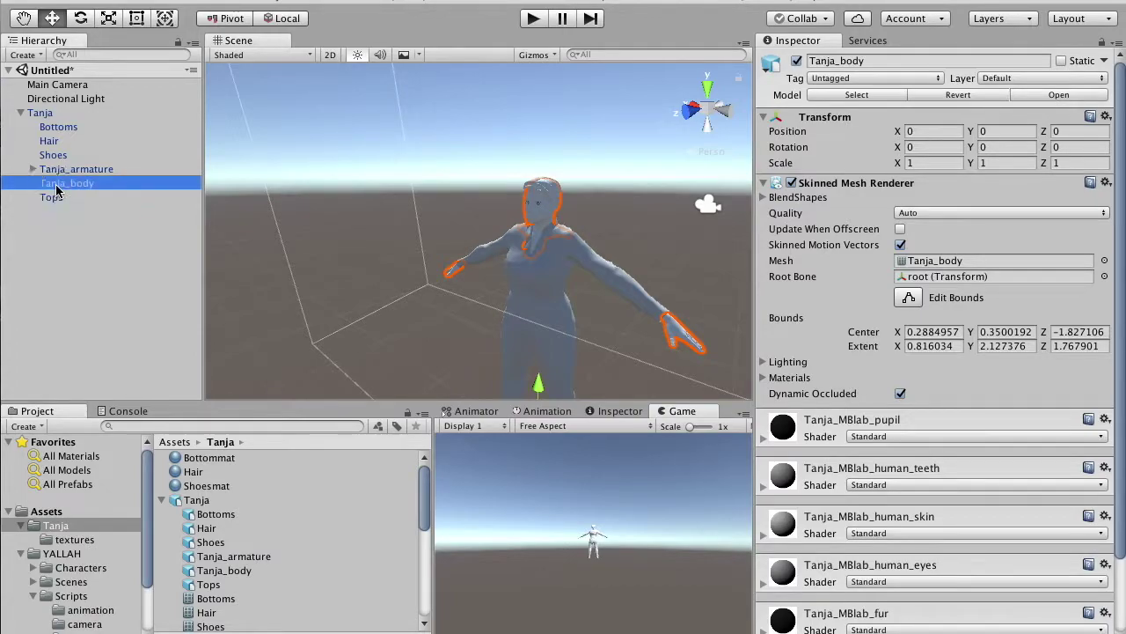
{"action": "scroll", "coordinate": [920, 282], "scroll_direction": "down", "scroll_amount": 3}
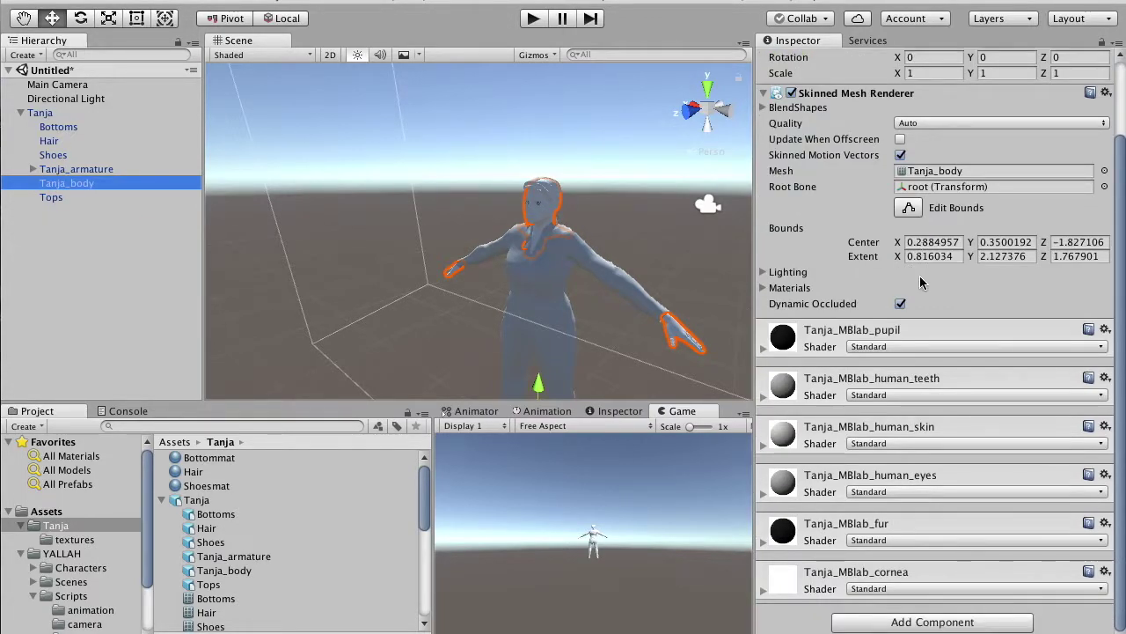
{"action": "left_click", "coordinate": [918, 622]}
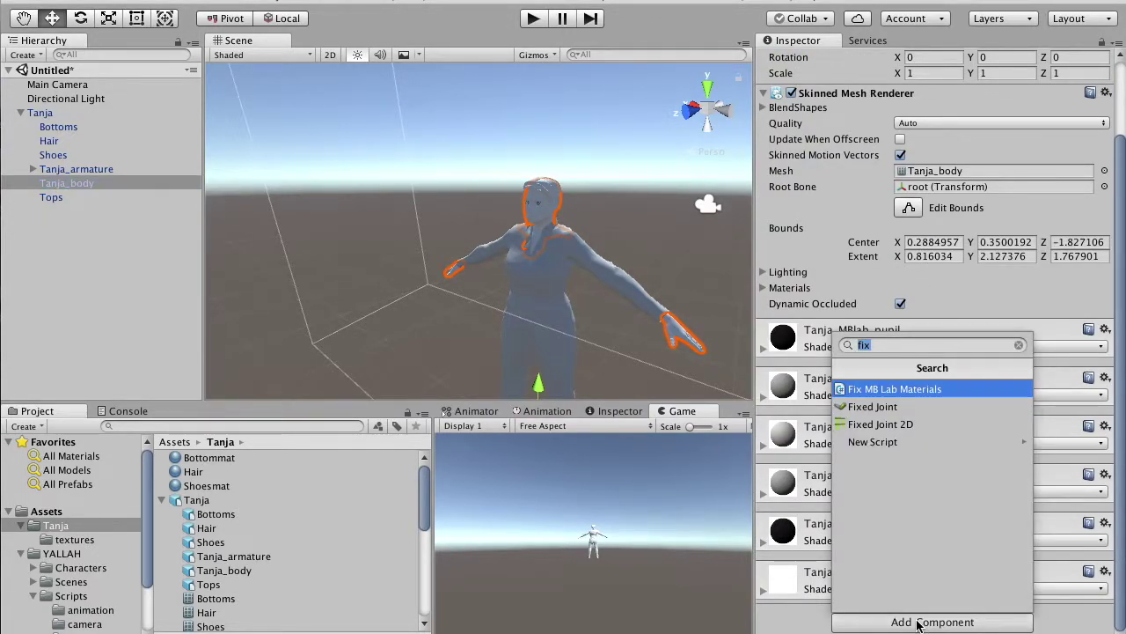
{"action": "type", "text": "fix"}
{"action": "left_click", "coordinate": [908, 392]}
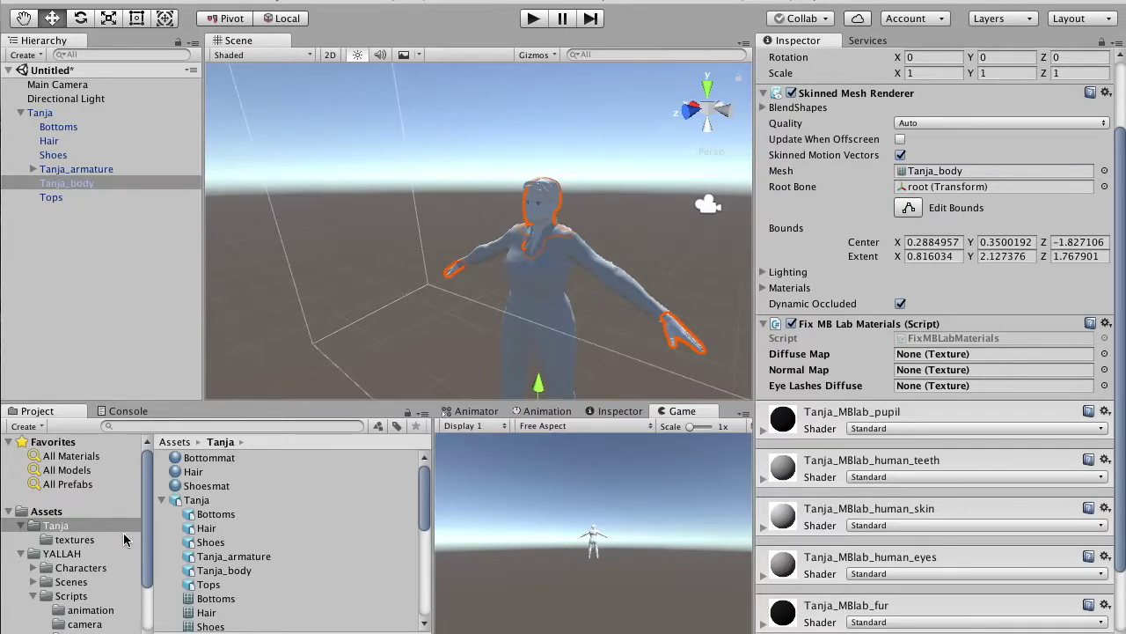
{"action": "left_click", "coordinate": [75, 552]}
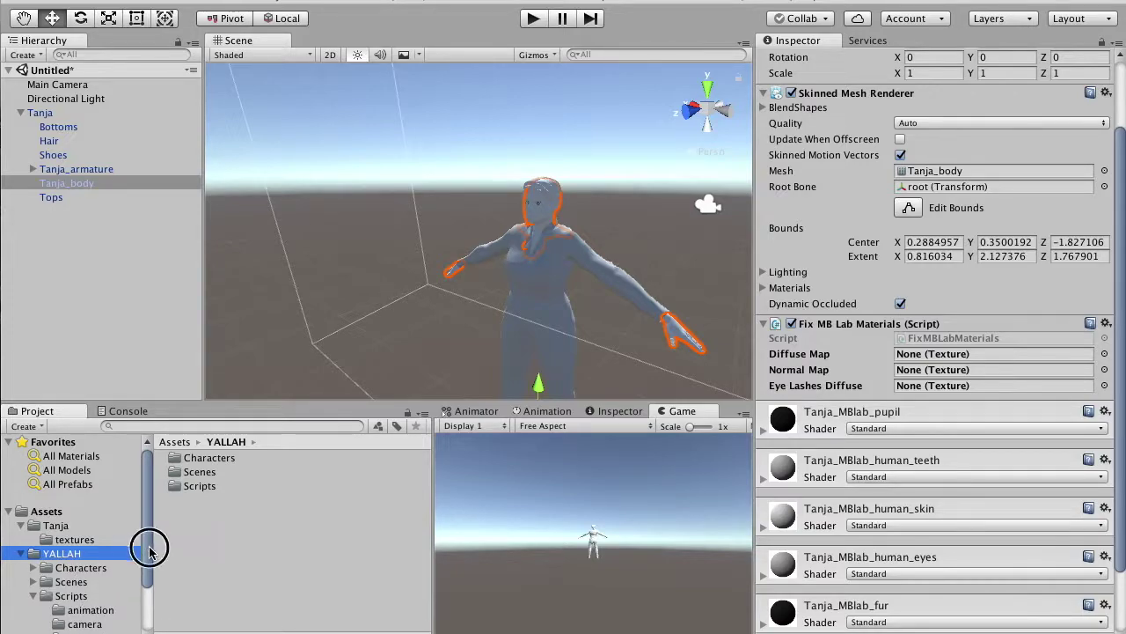
- Assign human_female_diffuse, human_female_displacement and eyelashes_female_diffuse to the Diffuse, Normal and Eye Lashes slots
{"action": "left_click_drag", "start_coordinate": [150, 550], "coordinate": [146, 591]}
{"action": "left_click", "coordinate": [88, 622]}
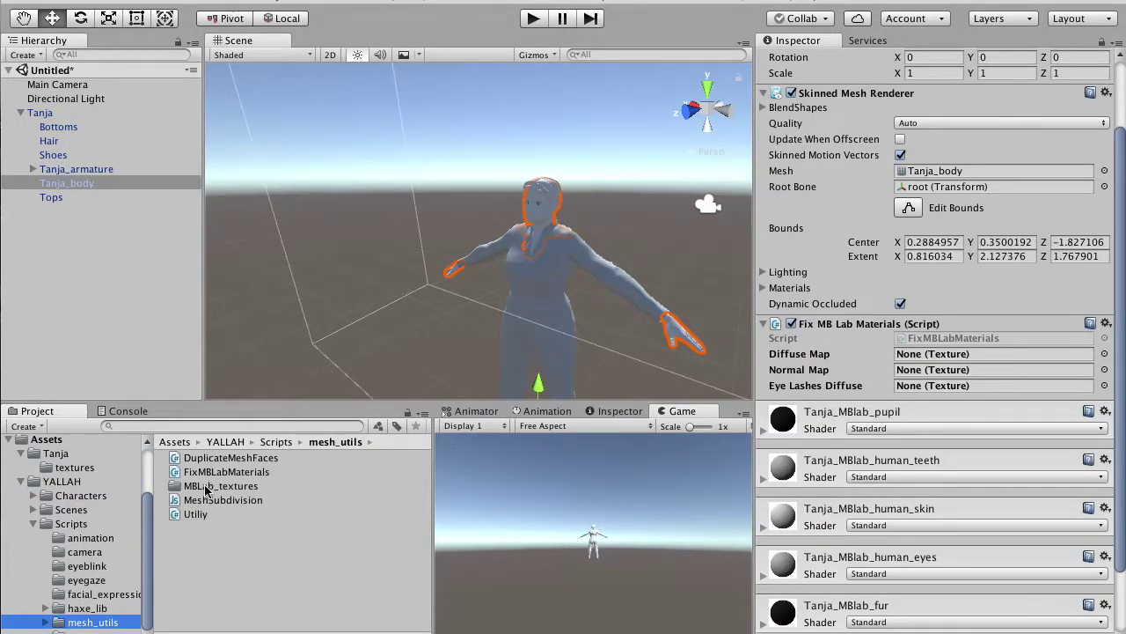
{"action": "double_click", "coordinate": [206, 485]}
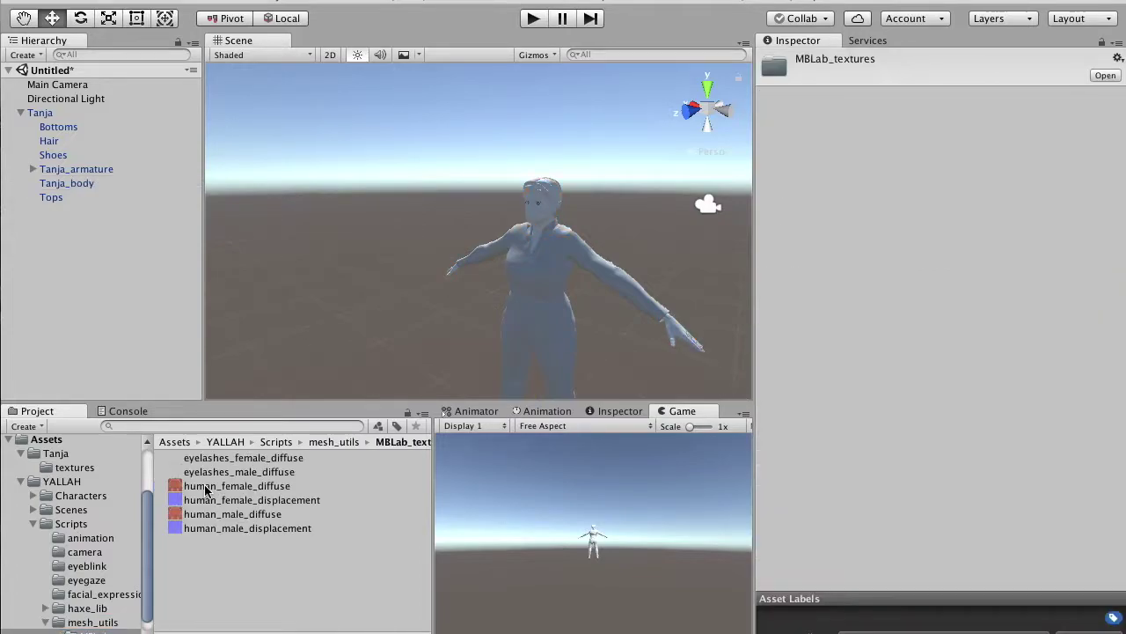
{"action": "left_click", "coordinate": [76, 185]}
{"action": "scroll", "coordinate": [933, 388], "scroll_direction": "down", "scroll_amount": 3}
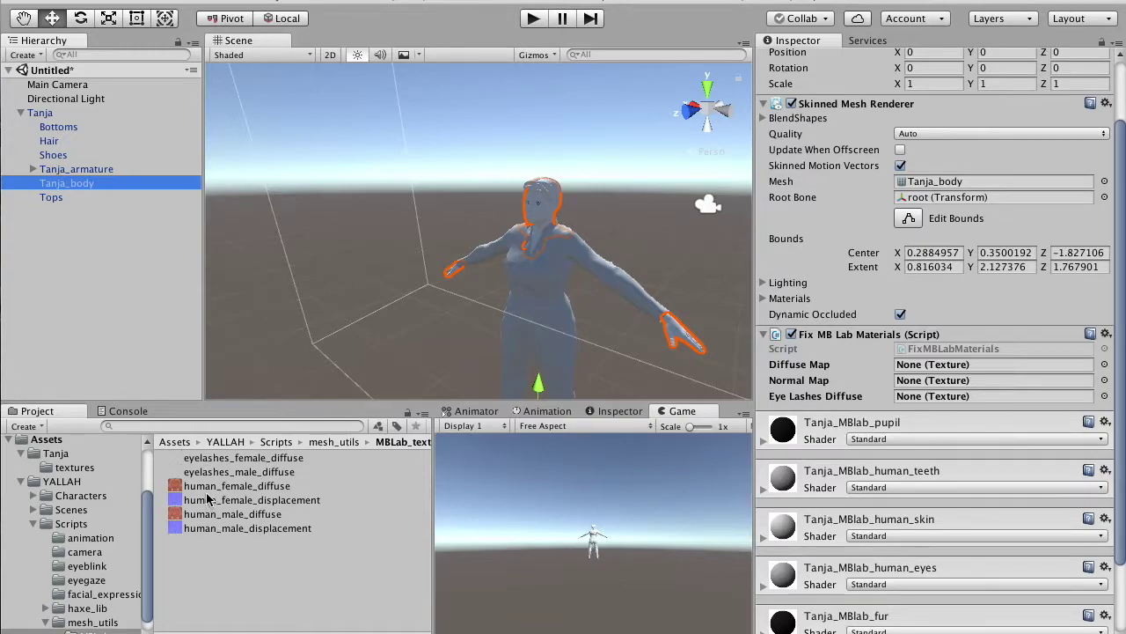
{"action": "left_click_drag", "start_coordinate": [212, 487], "coordinate": [924, 364]}
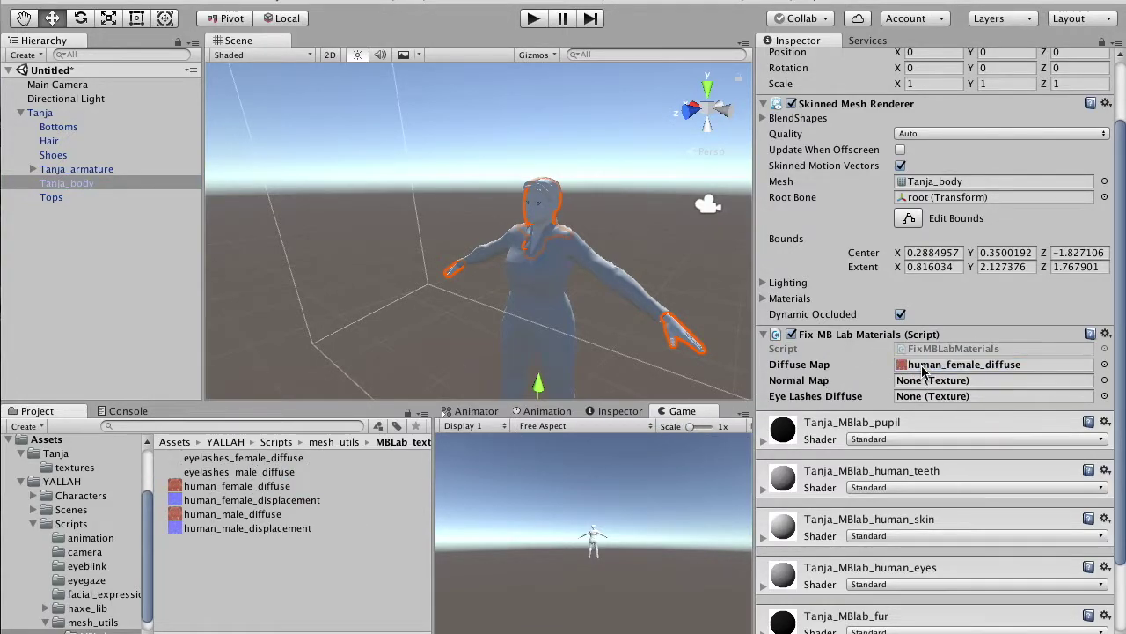
{"action": "left_click_drag", "start_coordinate": [197, 504], "coordinate": [914, 385]}
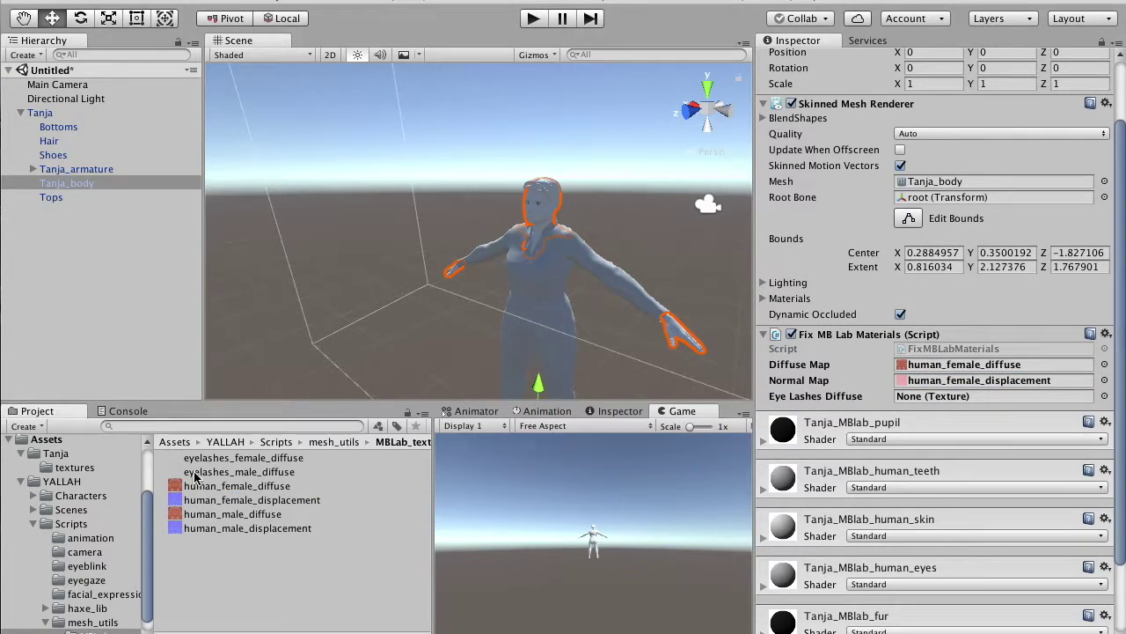
{"action": "left_click_drag", "start_coordinate": [198, 461], "coordinate": [908, 401]}
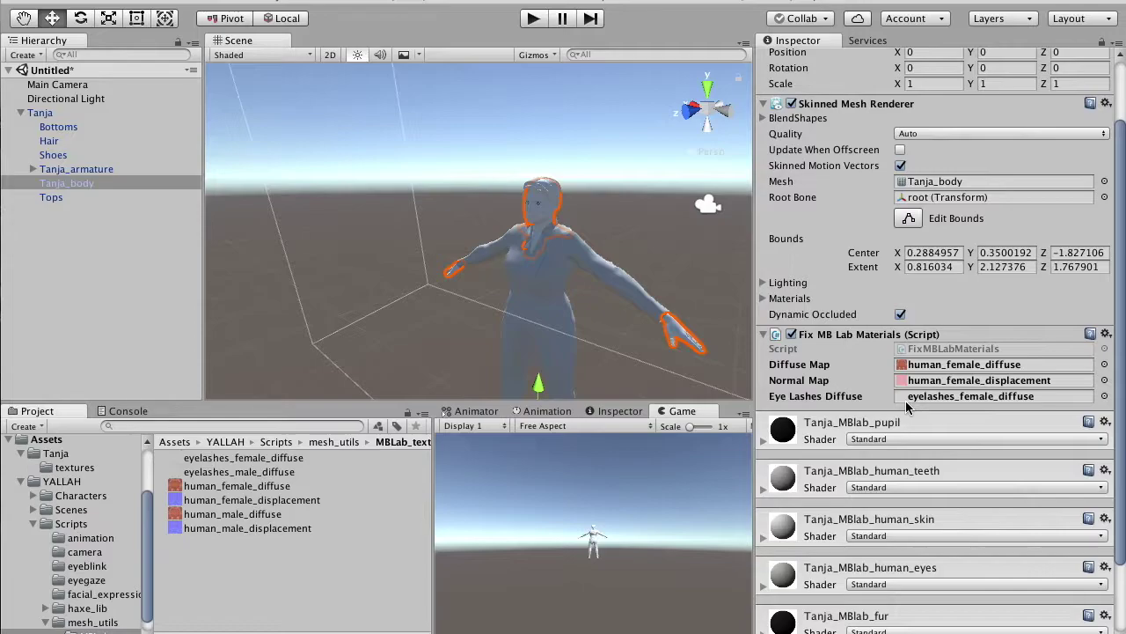
{"action": "left_click", "coordinate": [533, 18]}
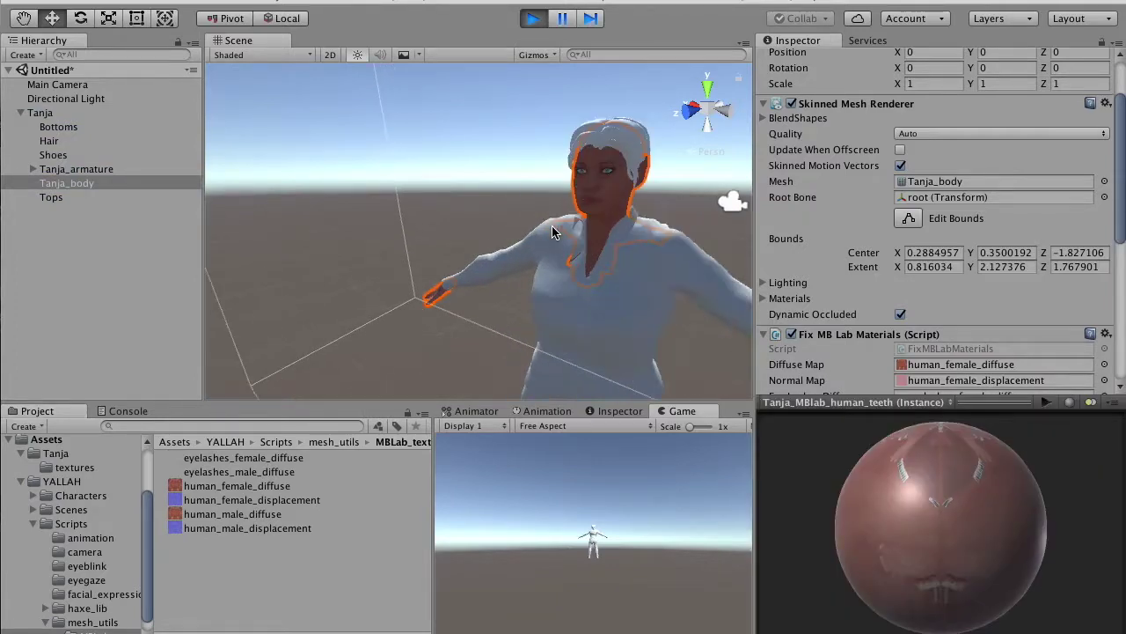
{"action": "middle_click_drag", "start_coordinate": [603, 202], "coordinate": [573, 203]}
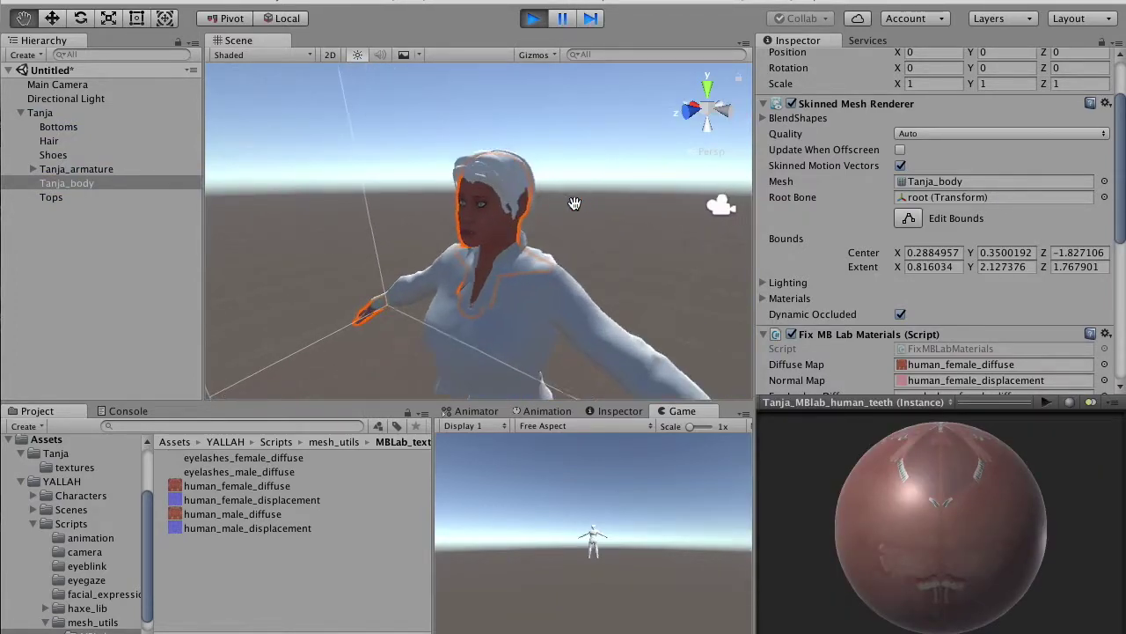
{"action": "scroll", "coordinate": [515, 221], "scroll_direction": "up", "scroll_amount": 5}
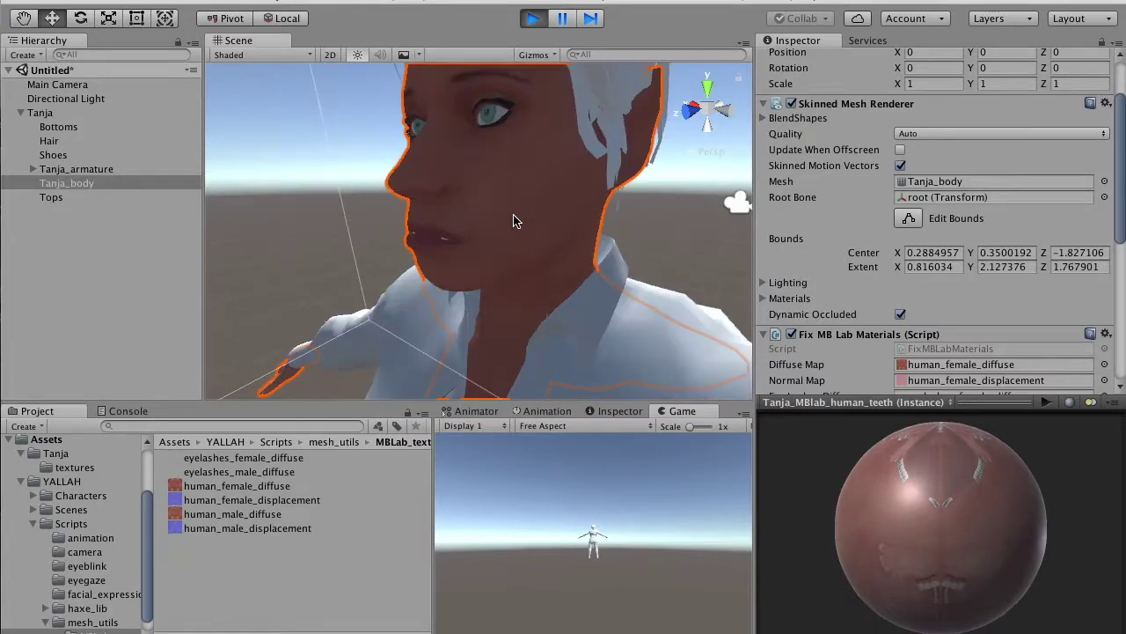
{"action": "left_click", "coordinate": [534, 19]}
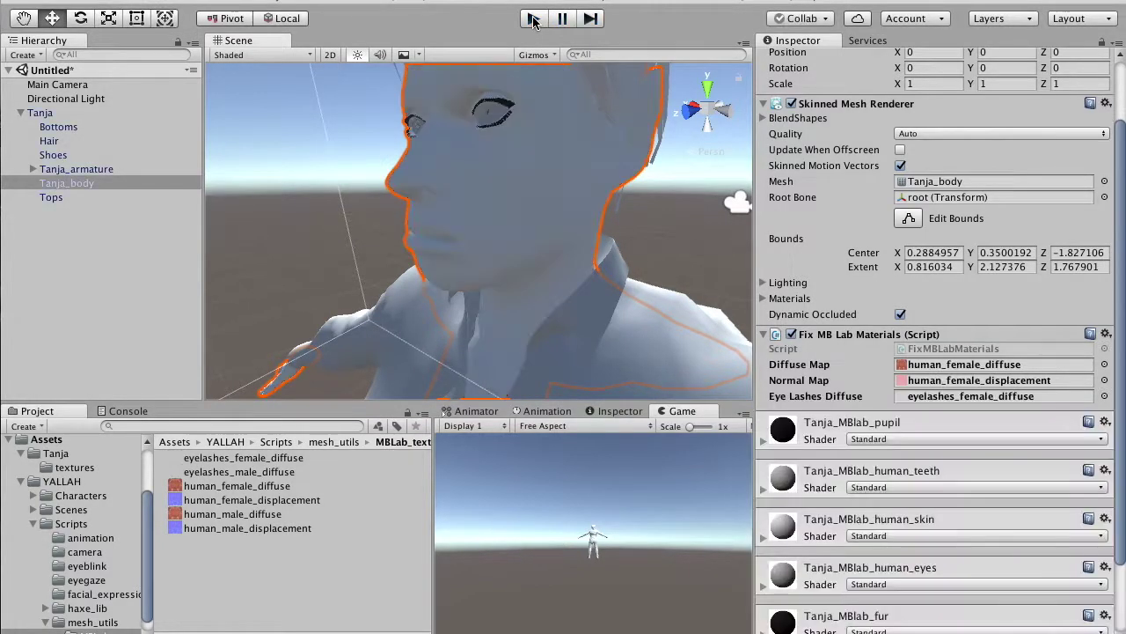
{"action": "scroll", "coordinate": [545, 189], "scroll_direction": "down", "scroll_amount": 5}
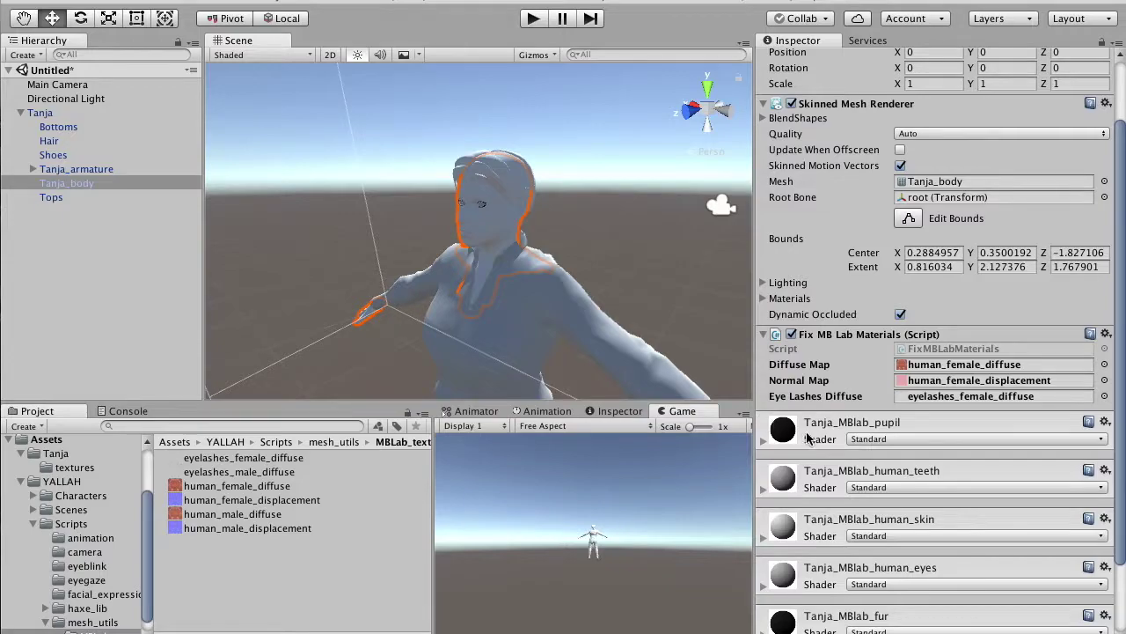
{"action": "scroll", "coordinate": [816, 452], "scroll_direction": "down", "scroll_amount": 5}
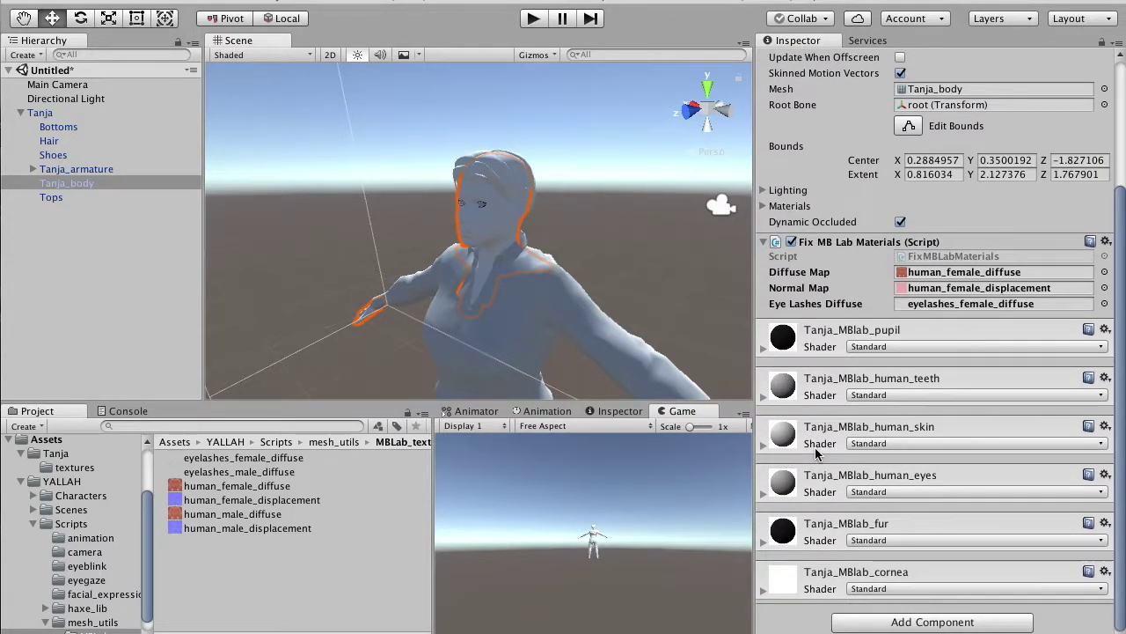
{"action": "left_click", "coordinate": [762, 591]}
- Keep the cornea Transparent, give it human_female_diffuse albedo and Standard (Specular setup) shader
{"action": "scroll", "coordinate": [901, 483], "scroll_direction": "down", "scroll_amount": 10}
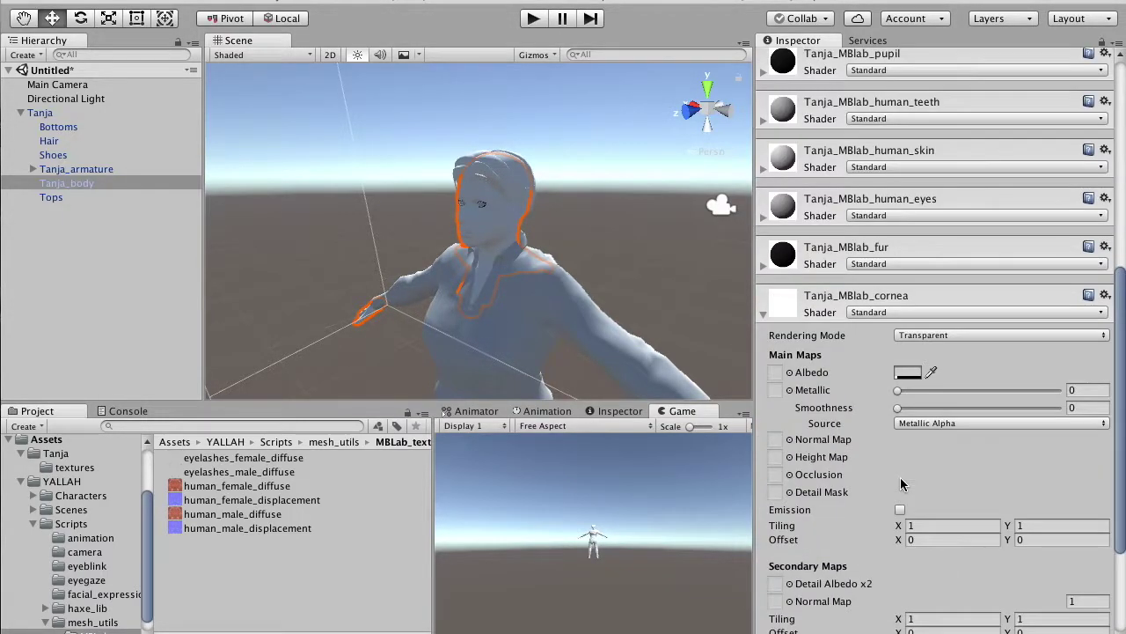
{"action": "left_click", "coordinate": [925, 338]}
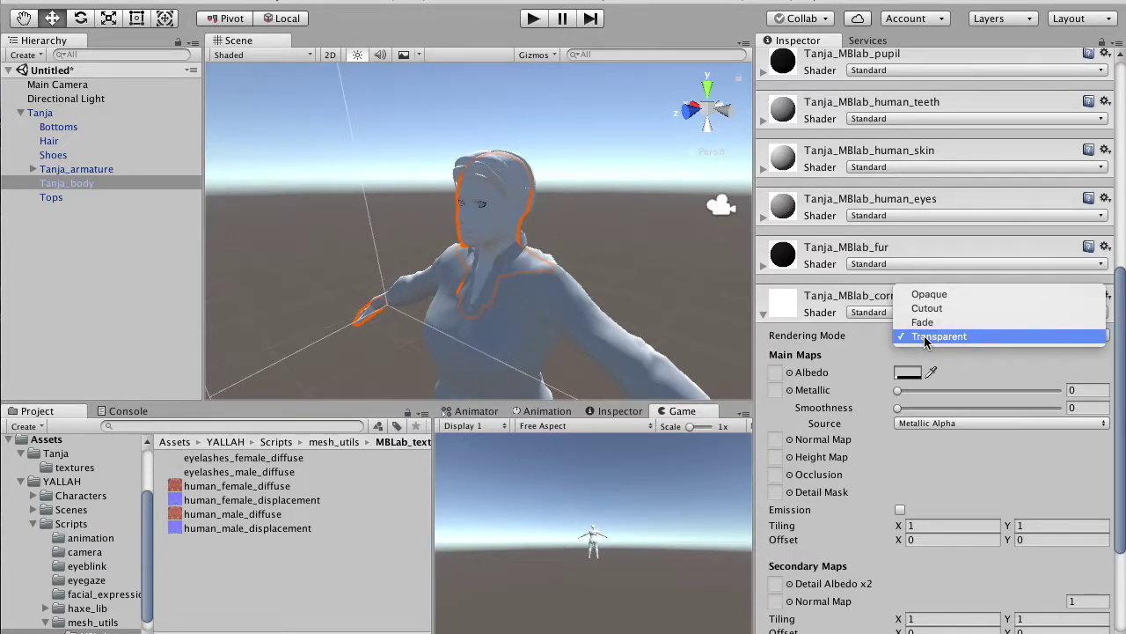
{"action": "left_click", "coordinate": [925, 337]}
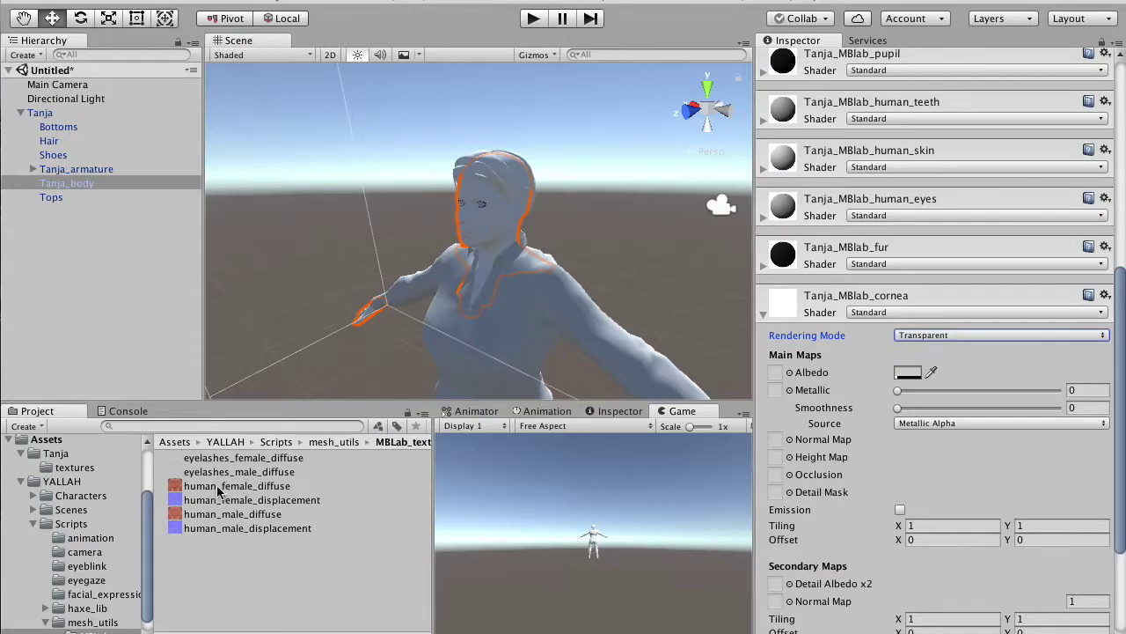
{"action": "left_click_drag", "start_coordinate": [208, 491], "coordinate": [775, 376]}
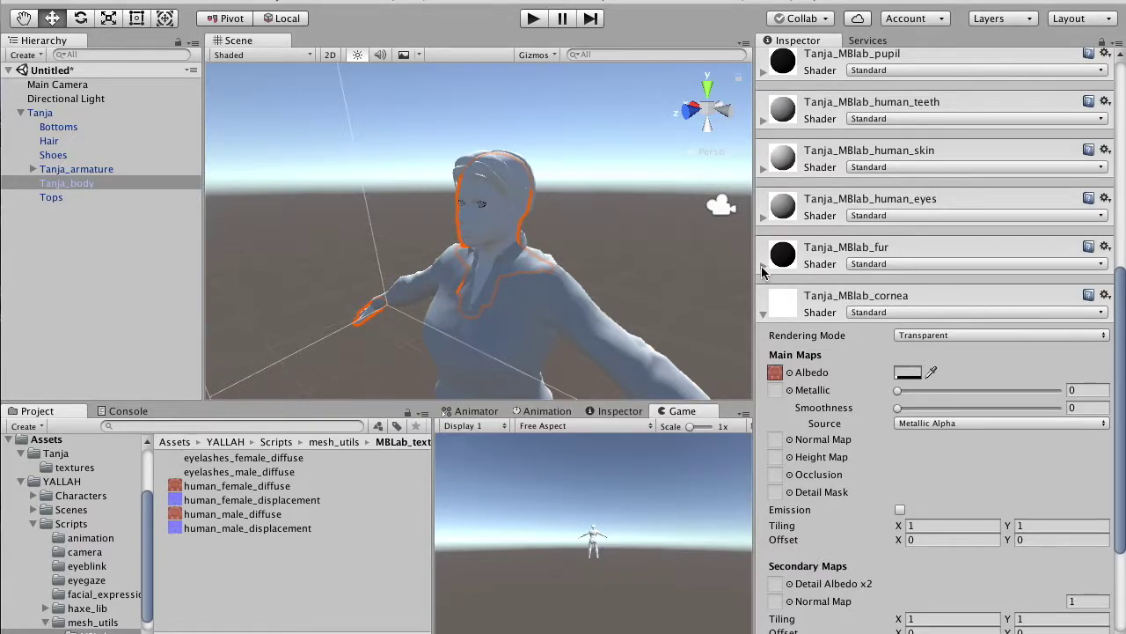
{"action": "left_click", "coordinate": [894, 313]}
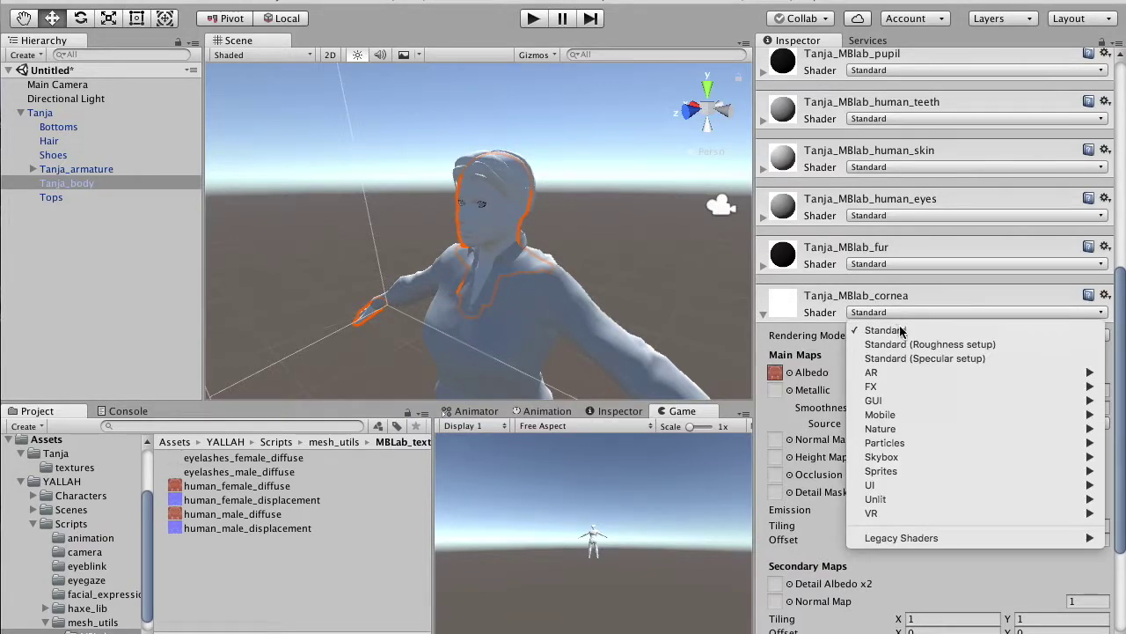
{"action": "left_click", "coordinate": [910, 358]}
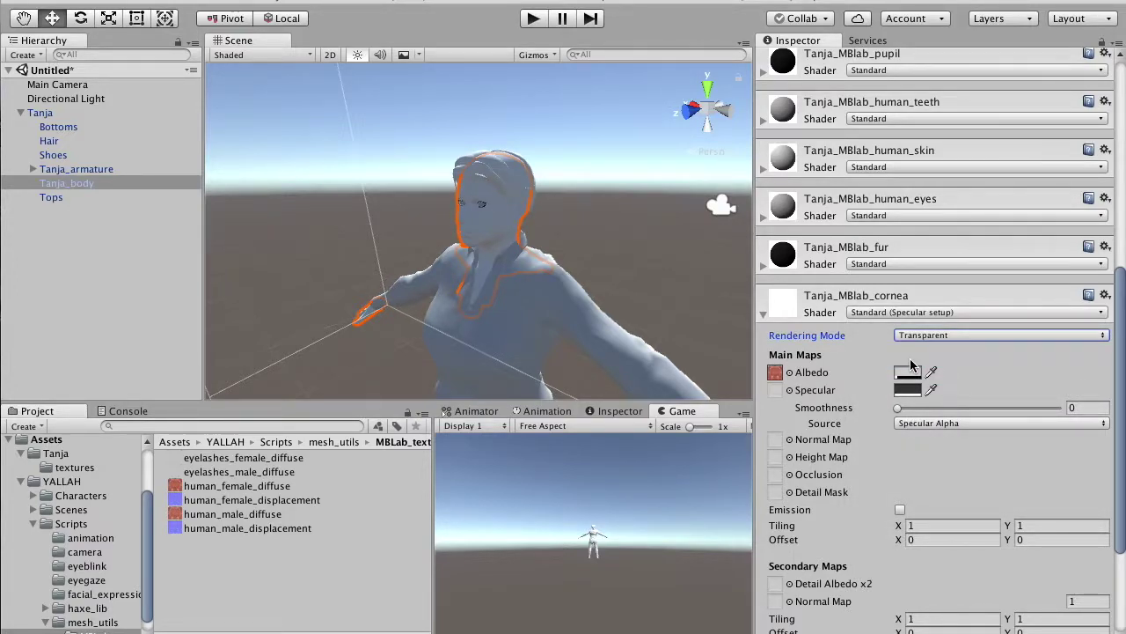
- Enter Play mode and zoom in on Tanja's face to check the cornea
{"action": "left_click", "coordinate": [533, 18]}
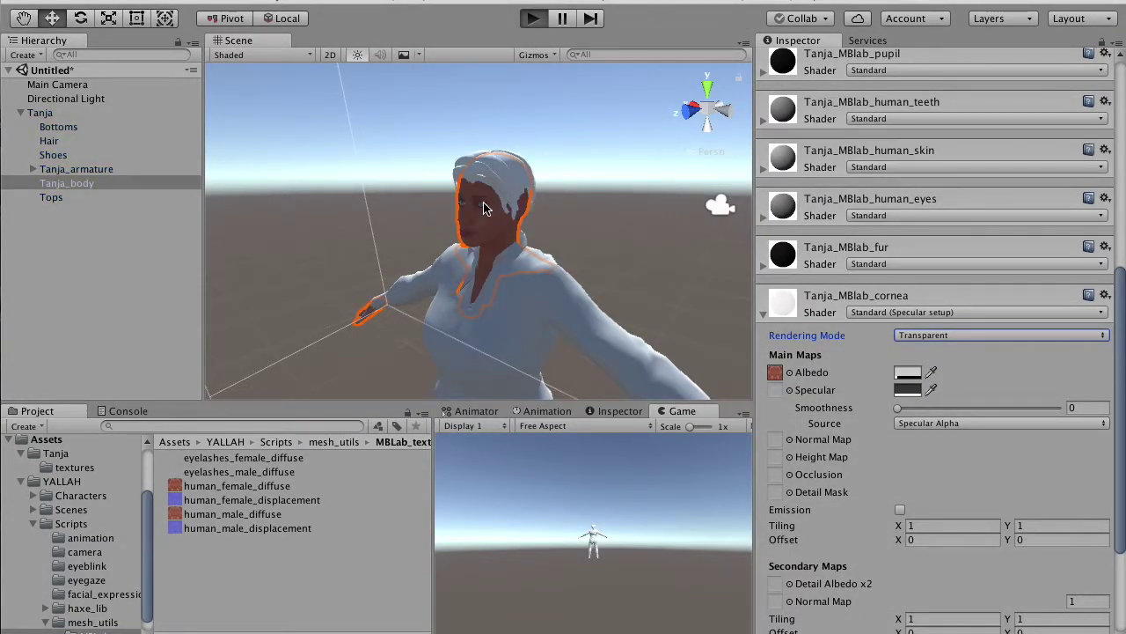
{"action": "key", "text": "super+p"}
{"action": "scroll", "coordinate": [483, 208], "scroll_direction": "up", "scroll_amount": 5}
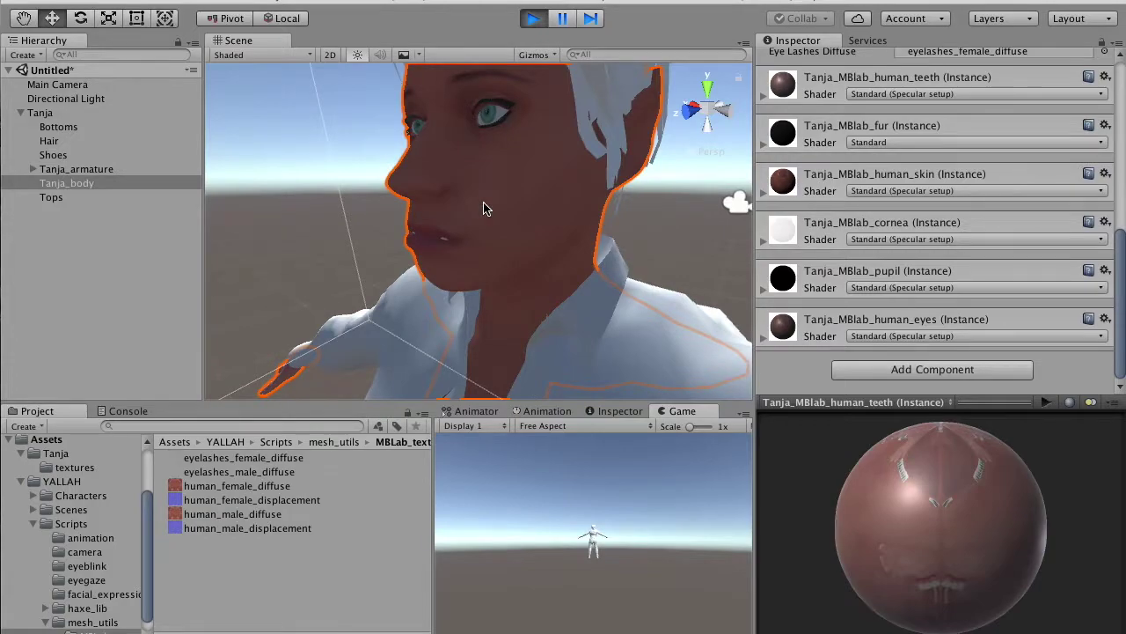
{"action": "scroll", "coordinate": [483, 208], "scroll_direction": "down", "scroll_amount": 5}
- Give Tanja_MBlab_fur Standard (Specular setup) shader, Fade rendering and eyelashes_female_diffuse albedo
{"action": "left_click", "coordinate": [531, 19]}
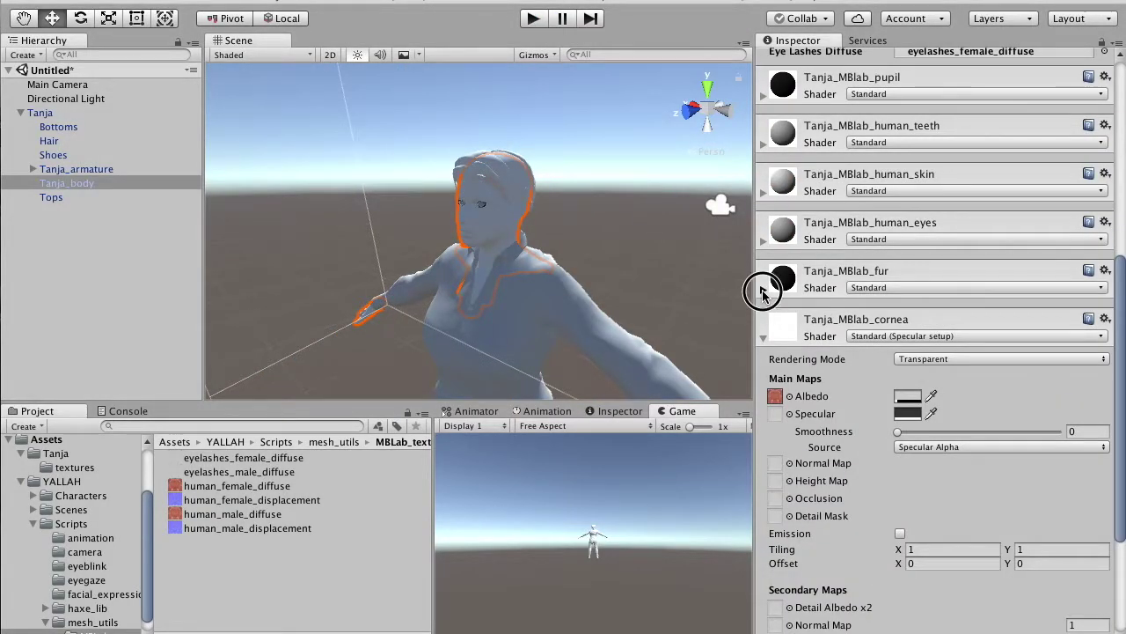
{"action": "left_click", "coordinate": [763, 288]}
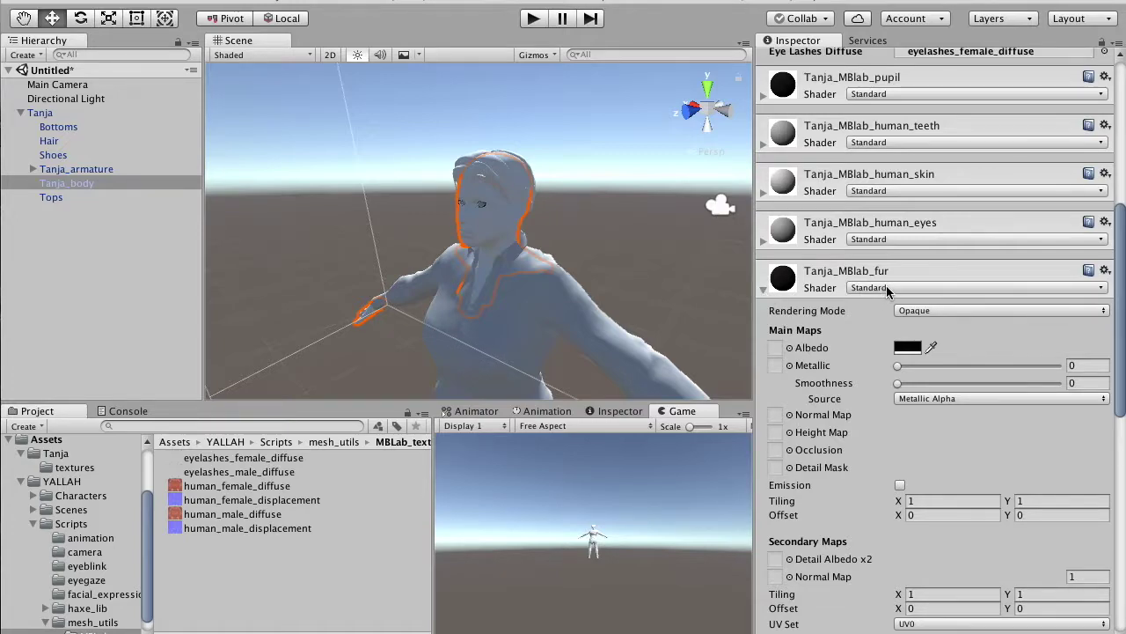
{"action": "left_click", "coordinate": [886, 285]}
{"action": "left_click", "coordinate": [894, 334]}
{"action": "left_click", "coordinate": [926, 311]}
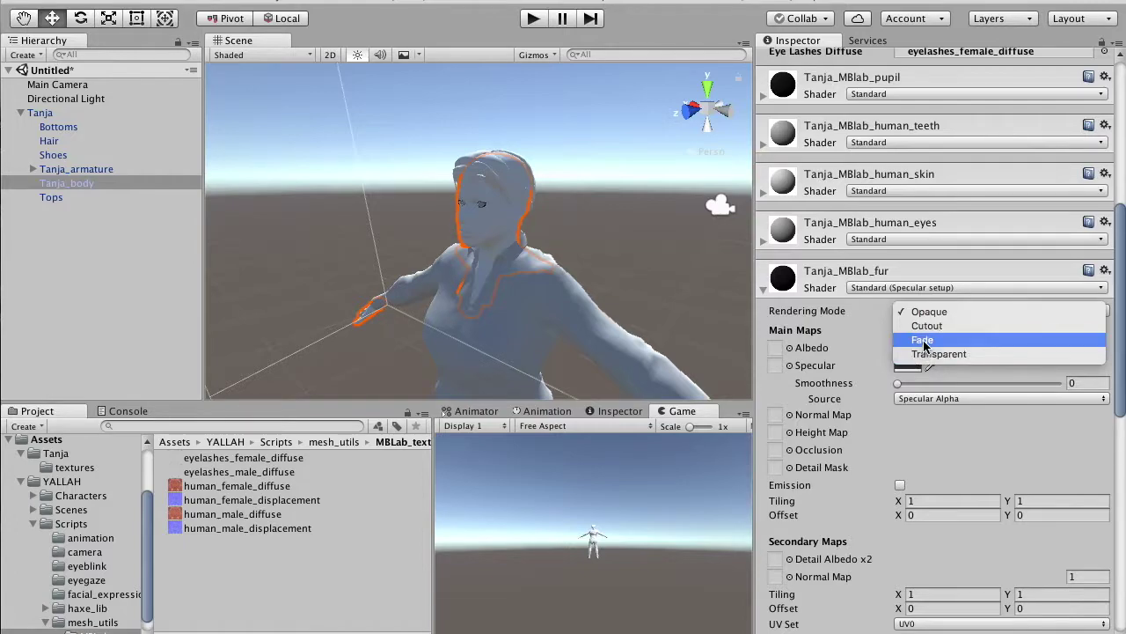
{"action": "left_click", "coordinate": [923, 340]}
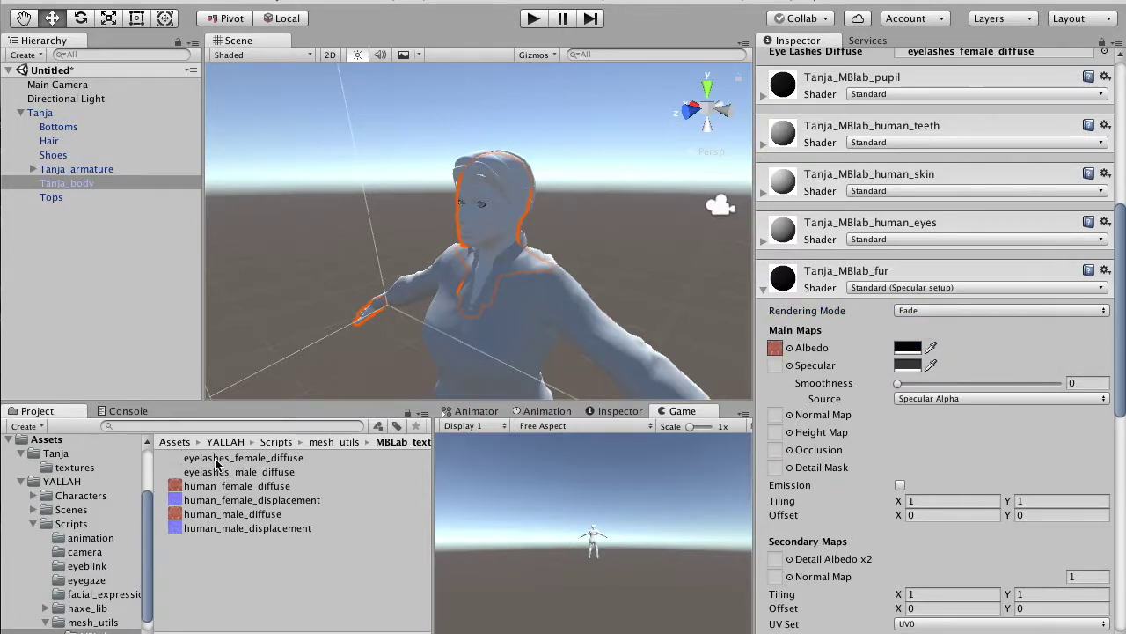
{"action": "left_click_drag", "start_coordinate": [216, 463], "coordinate": [778, 352]}
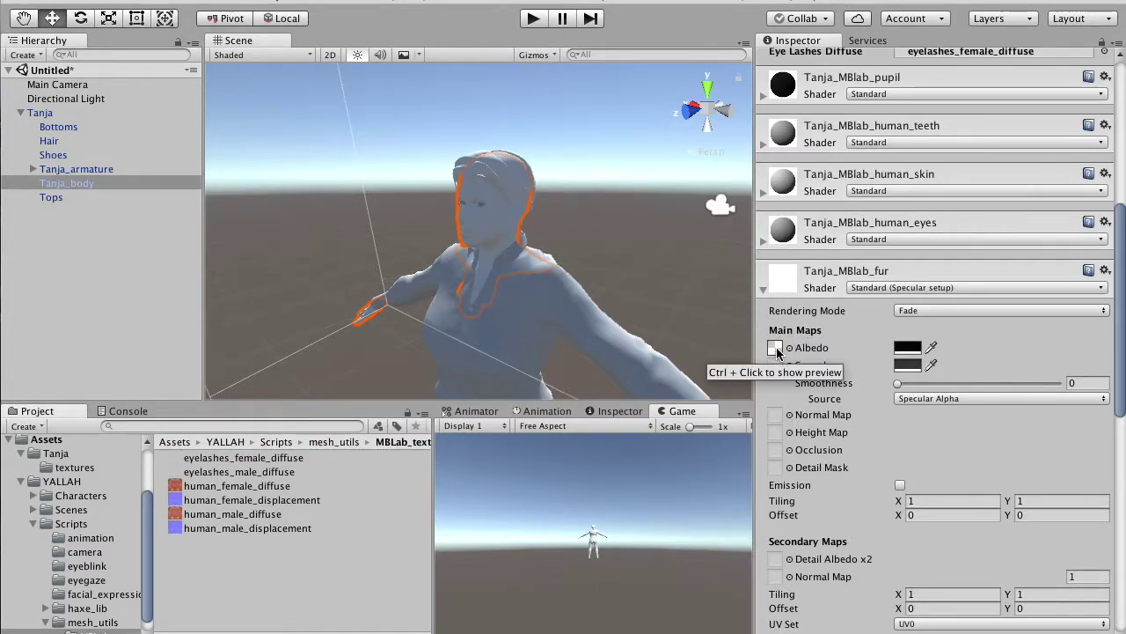
- Run Play mode to check the eyelashes, then return to editing
{"action": "left_click", "coordinate": [534, 19]}
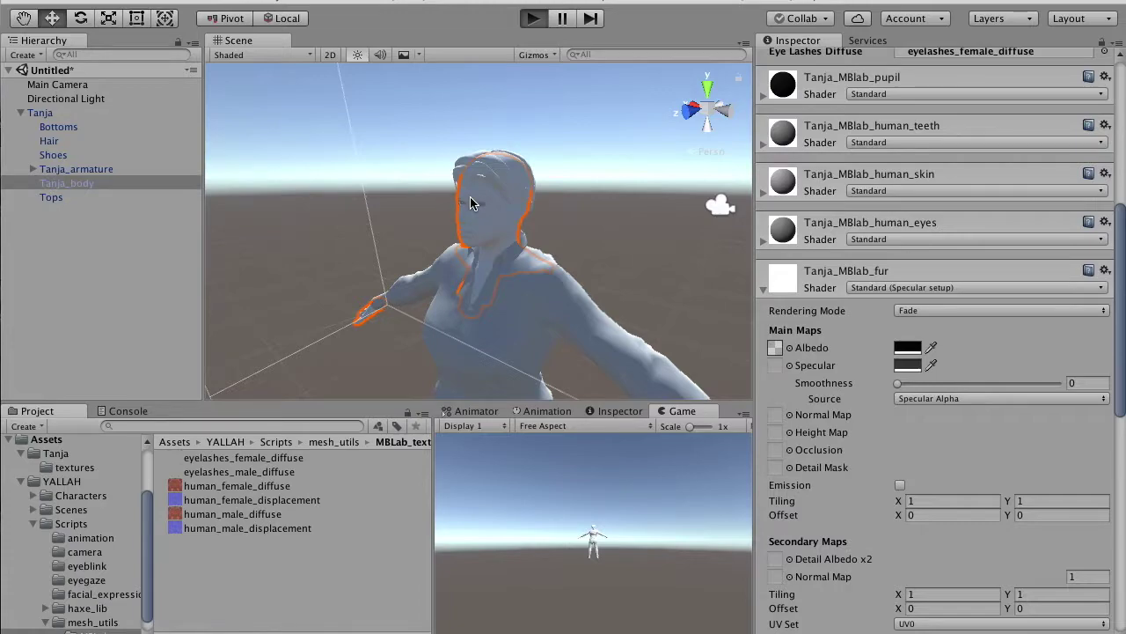
{"action": "scroll", "coordinate": [471, 203], "scroll_direction": "up", "scroll_amount": 5}
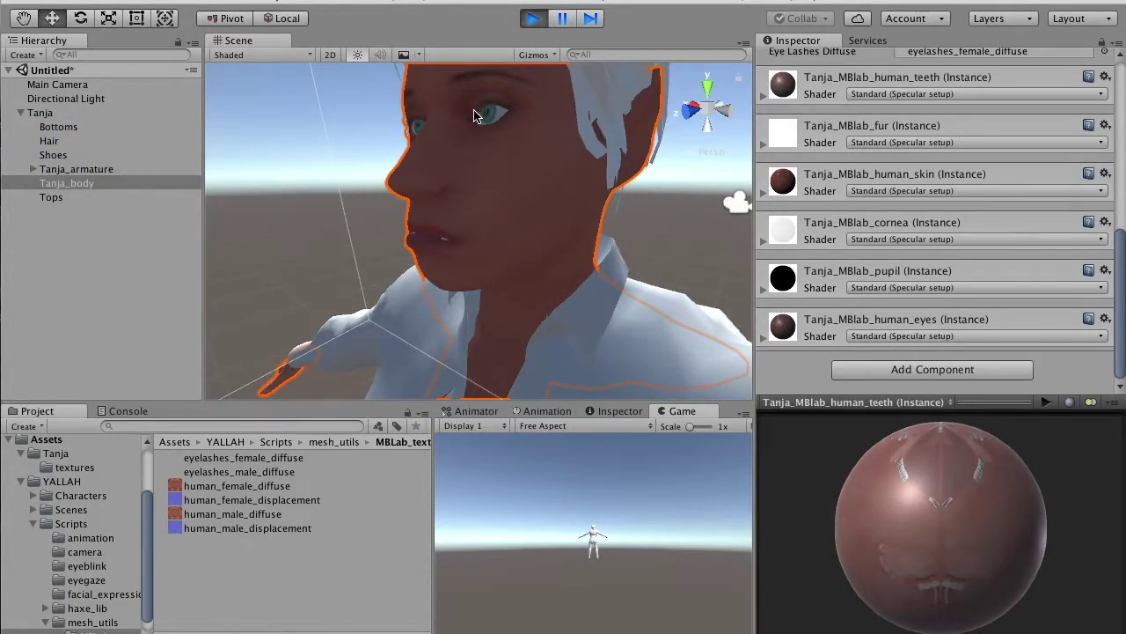
{"action": "left_click", "coordinate": [533, 18]}
{"action": "scroll", "coordinate": [523, 118], "scroll_direction": "down", "scroll_amount": 8}
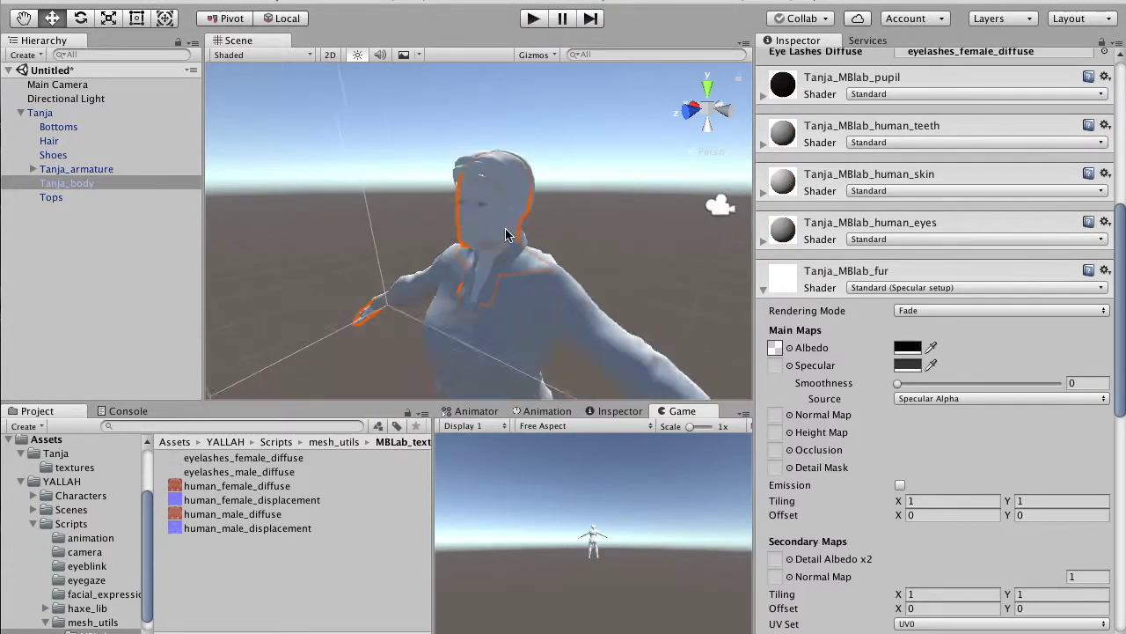
{"action": "left_click", "coordinate": [493, 286]}
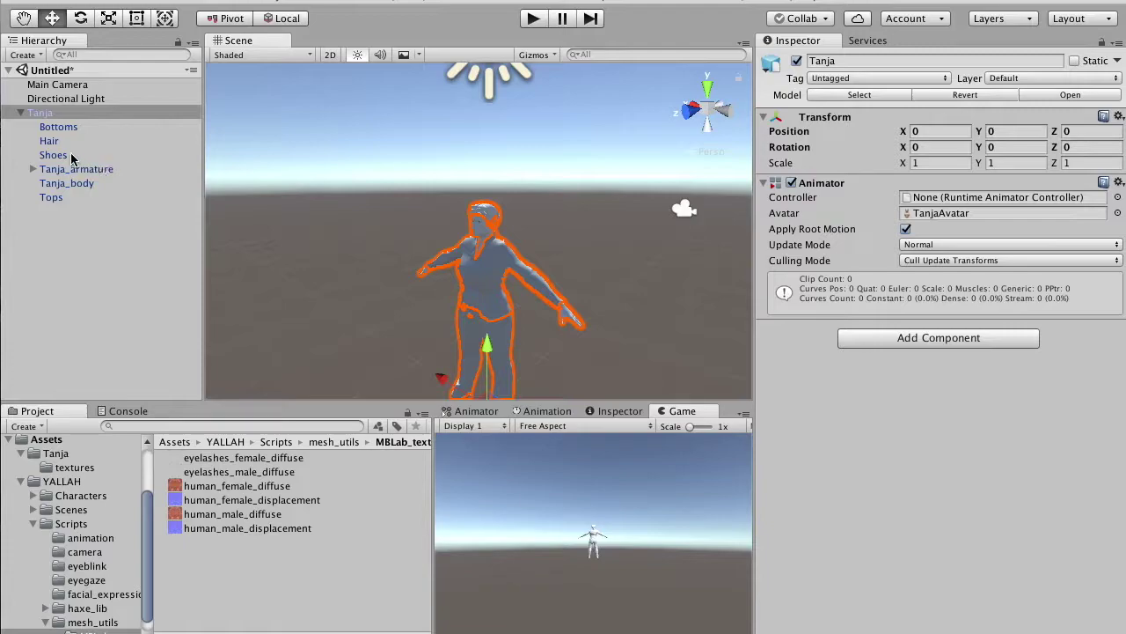
- Give the Bottoms' Bottommat the Bottom_Diffuse albedo and Bottom_Normal normal map
{"action": "left_click", "coordinate": [56, 128]}
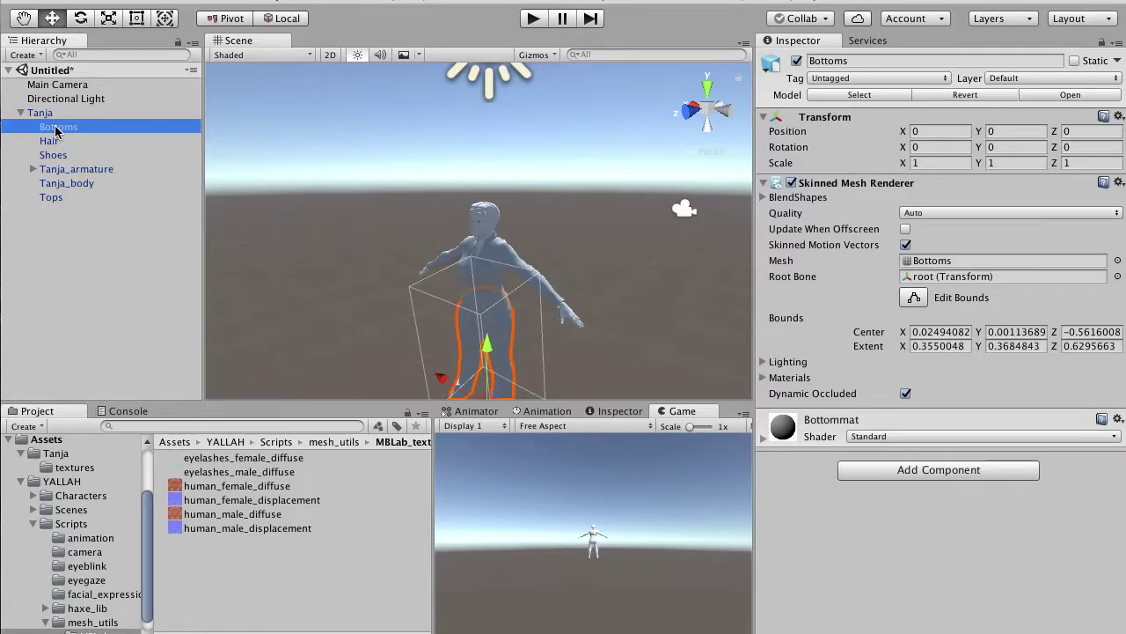
{"action": "left_click", "coordinate": [763, 437]}
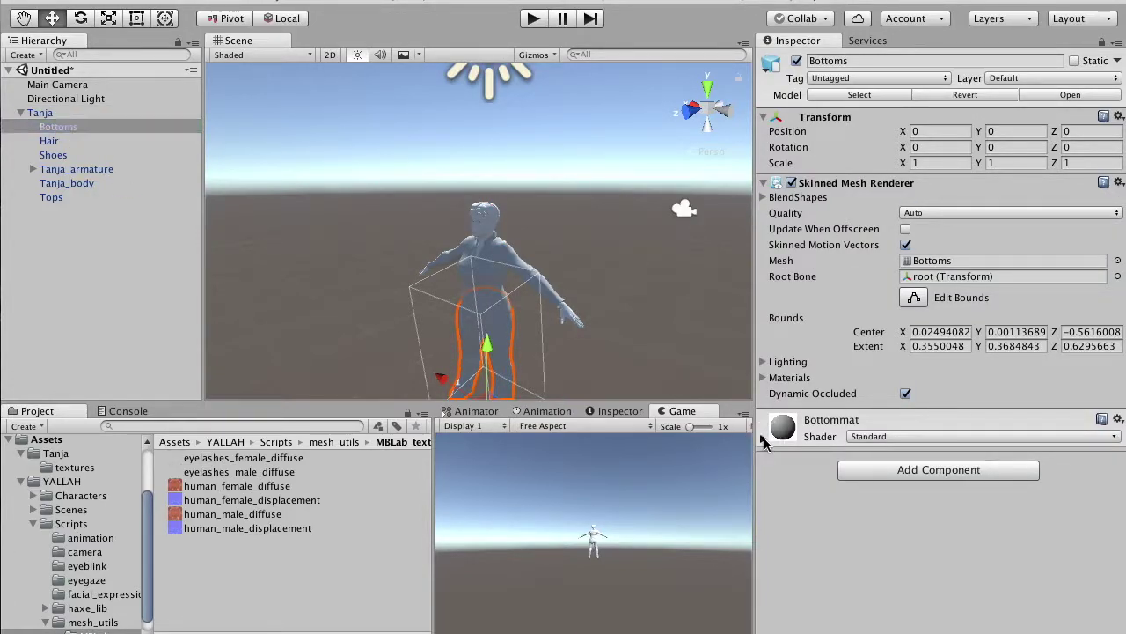
{"action": "scroll", "coordinate": [819, 440], "scroll_direction": "down", "scroll_amount": 5}
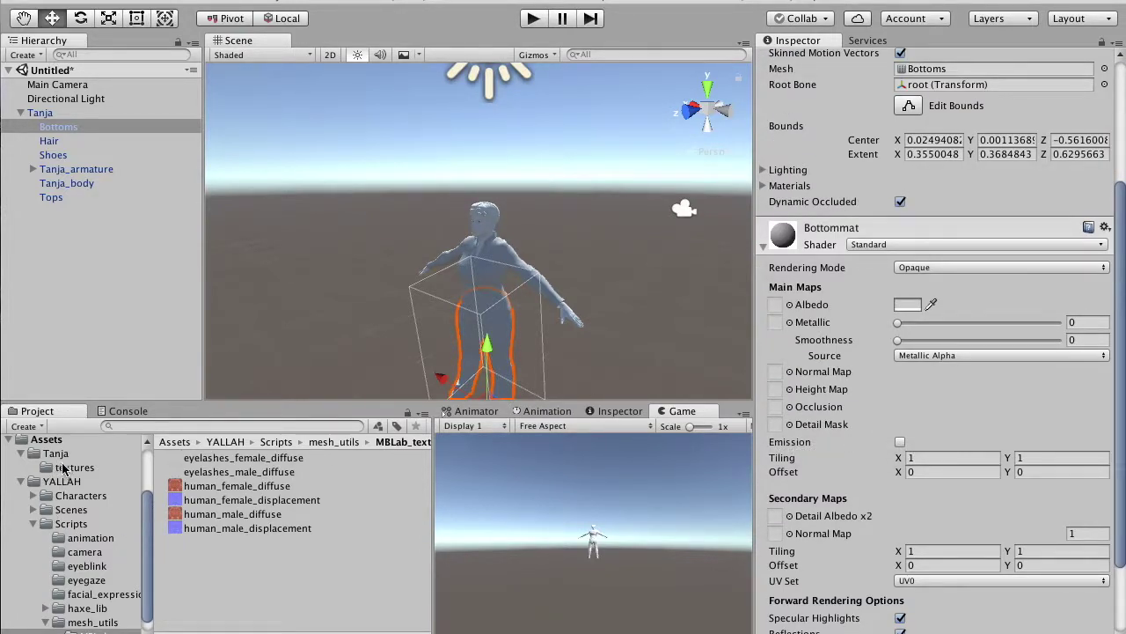
{"action": "left_click", "coordinate": [63, 468]}
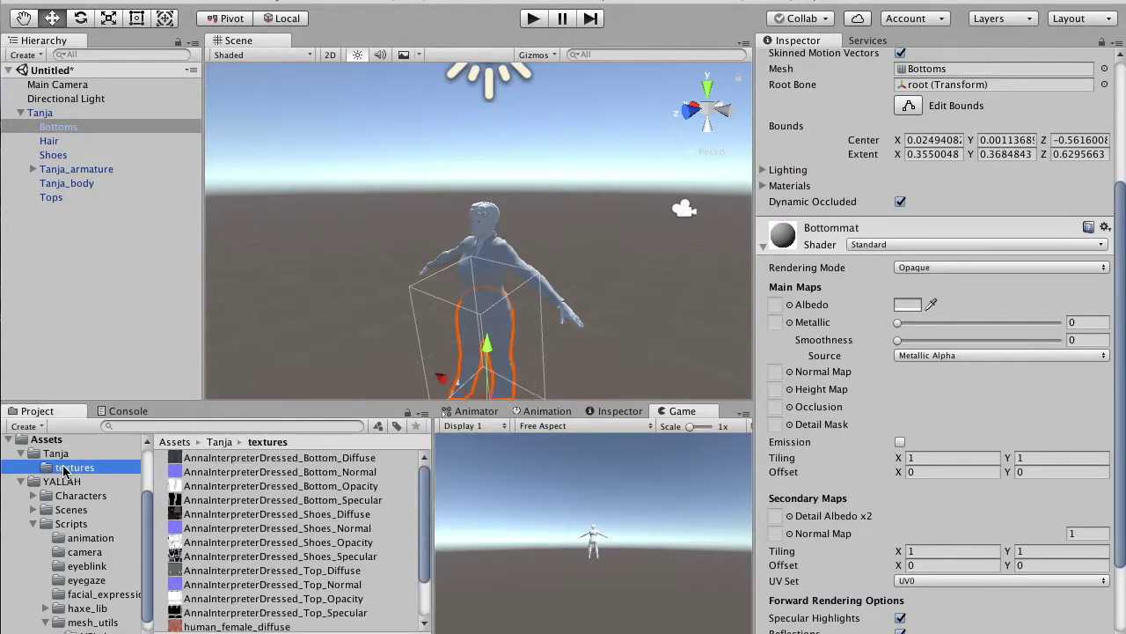
{"action": "left_click", "coordinate": [426, 547]}
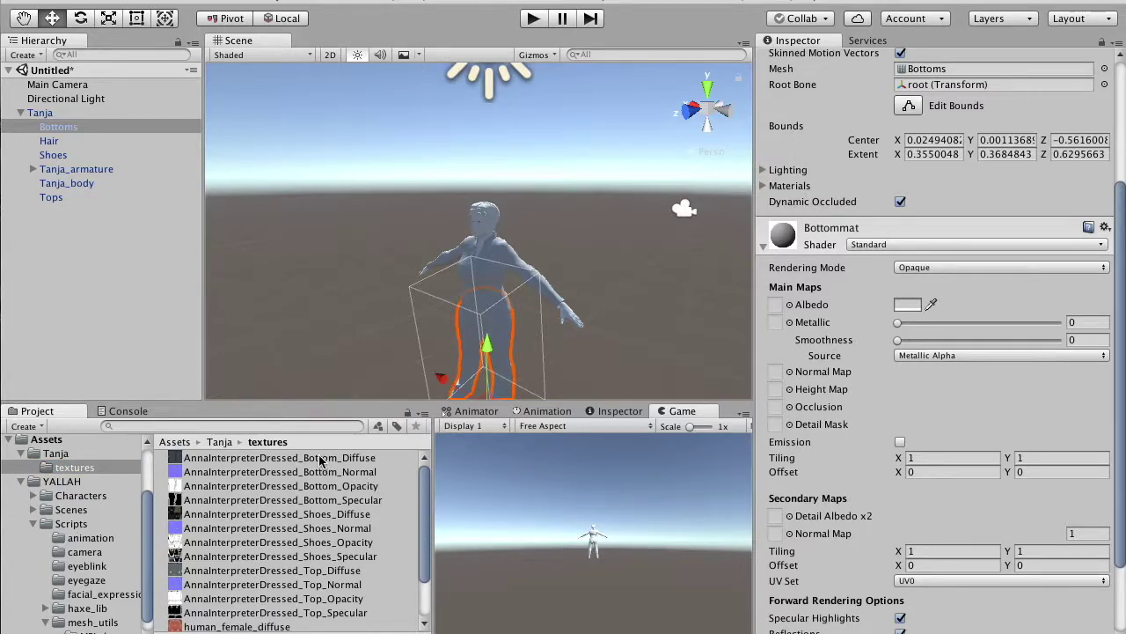
{"action": "left_click_drag", "start_coordinate": [319, 462], "coordinate": [778, 305]}
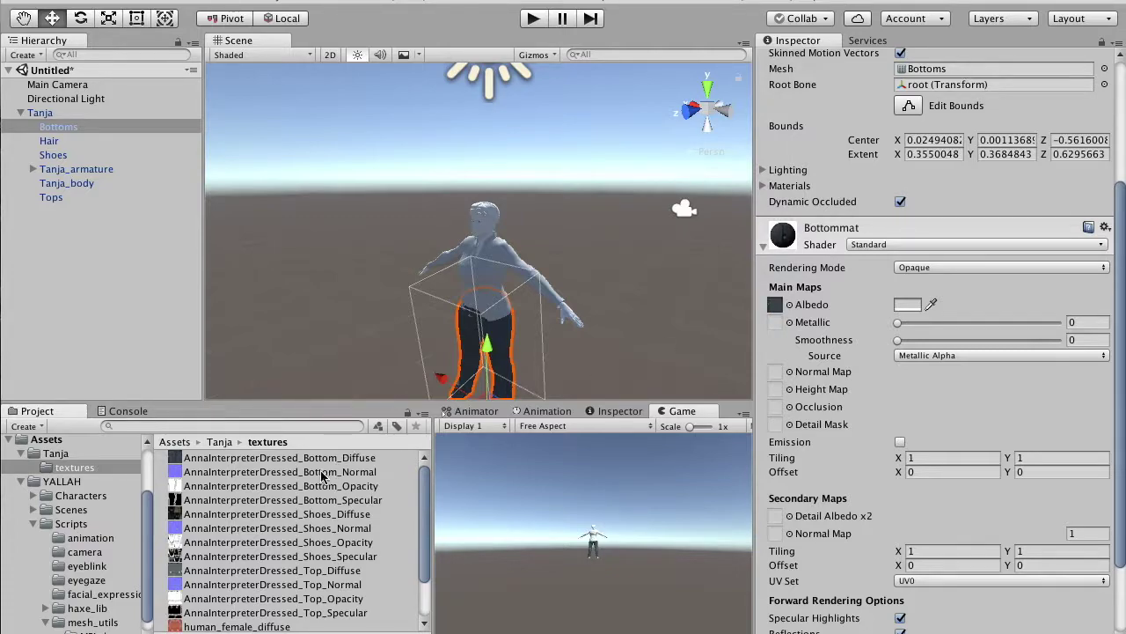
{"action": "left_click_drag", "start_coordinate": [322, 476], "coordinate": [776, 375]}
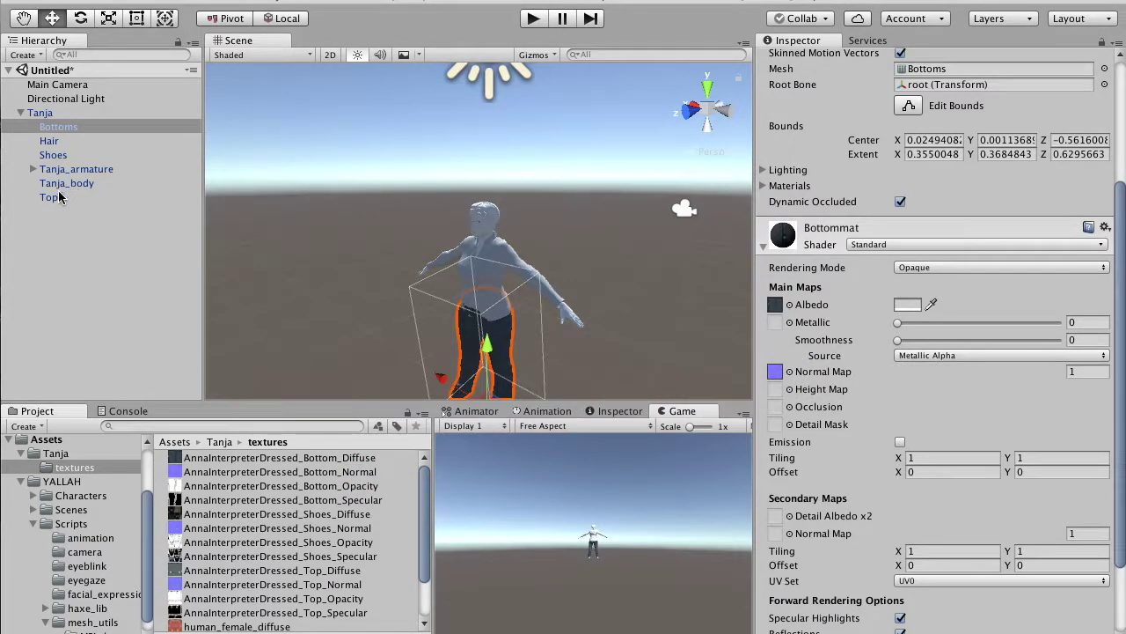
{"action": "left_click", "coordinate": [53, 199]}
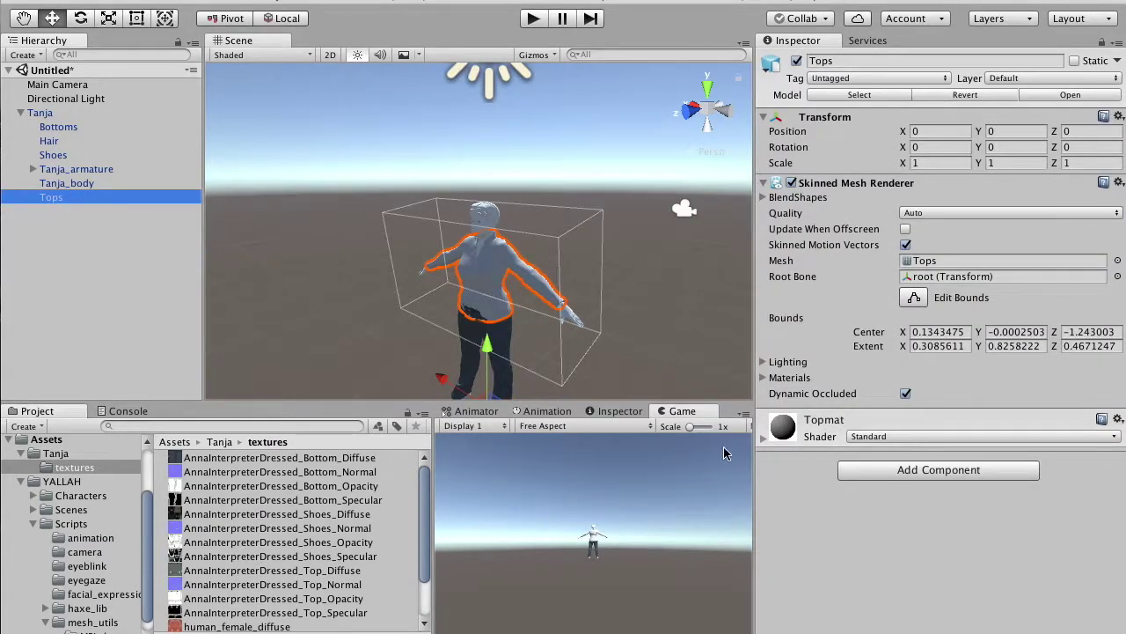
- Give Topmat the Top_Diffuse albedo and Top_Normal normal map
{"action": "left_click", "coordinate": [765, 439]}
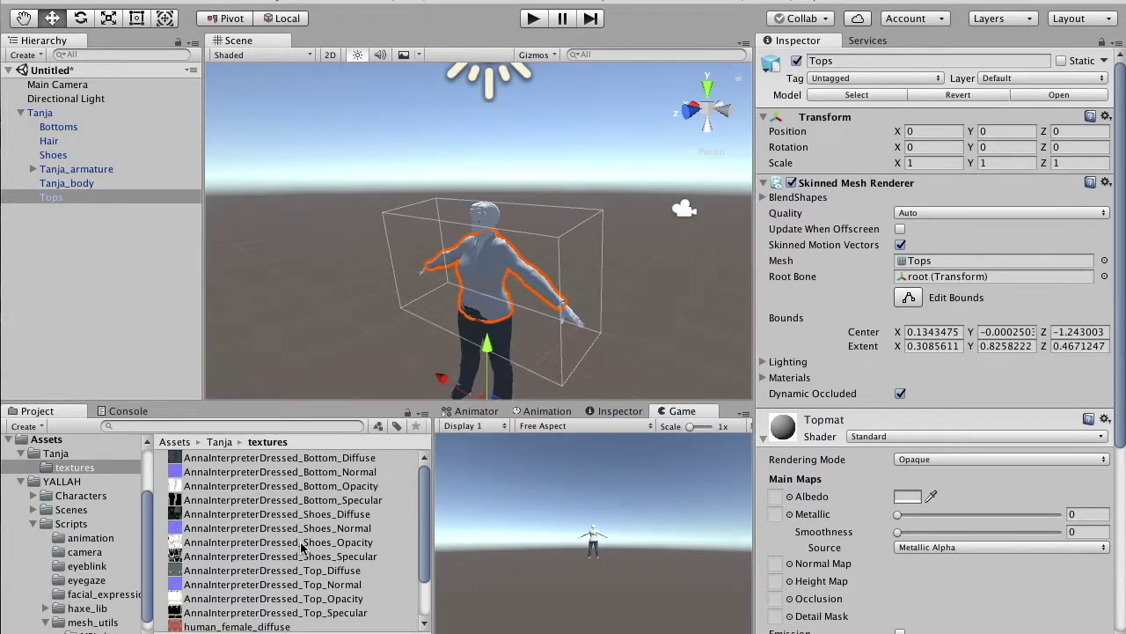
{"action": "left_click_drag", "start_coordinate": [306, 570], "coordinate": [775, 498]}
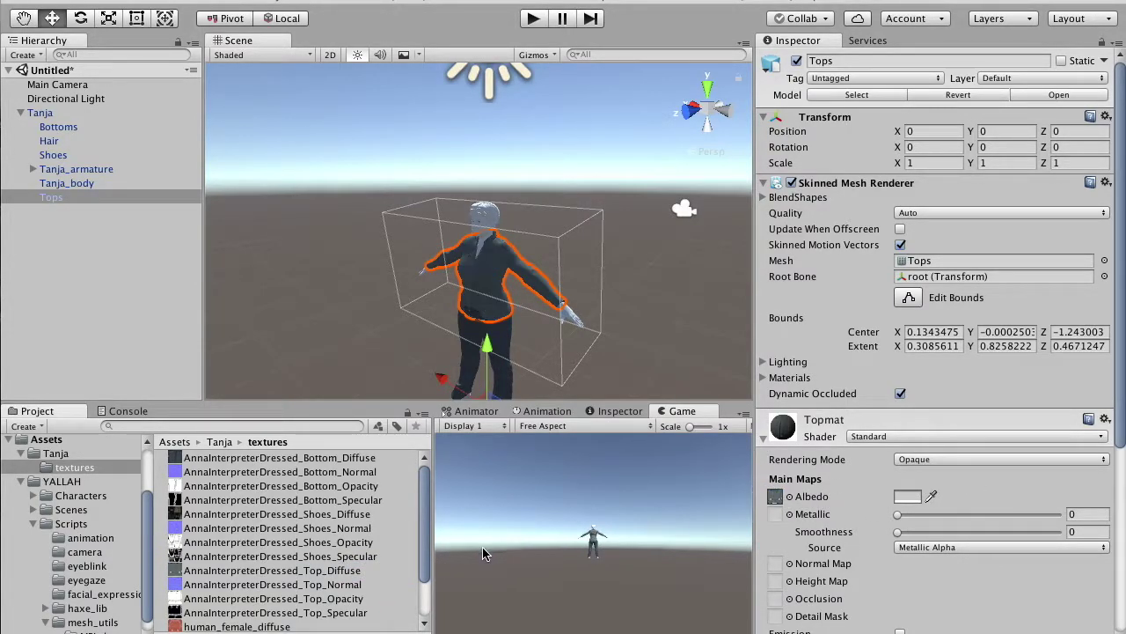
{"action": "left_click_drag", "start_coordinate": [299, 586], "coordinate": [776, 568]}
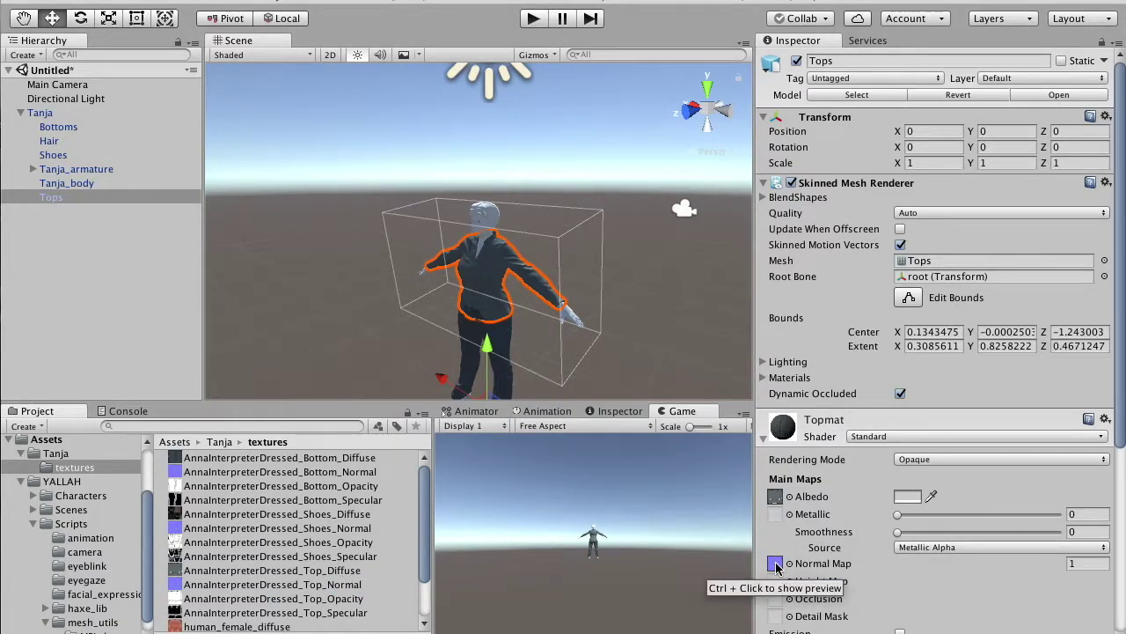
{"action": "scroll", "coordinate": [480, 351], "scroll_direction": "down", "scroll_amount": 1}
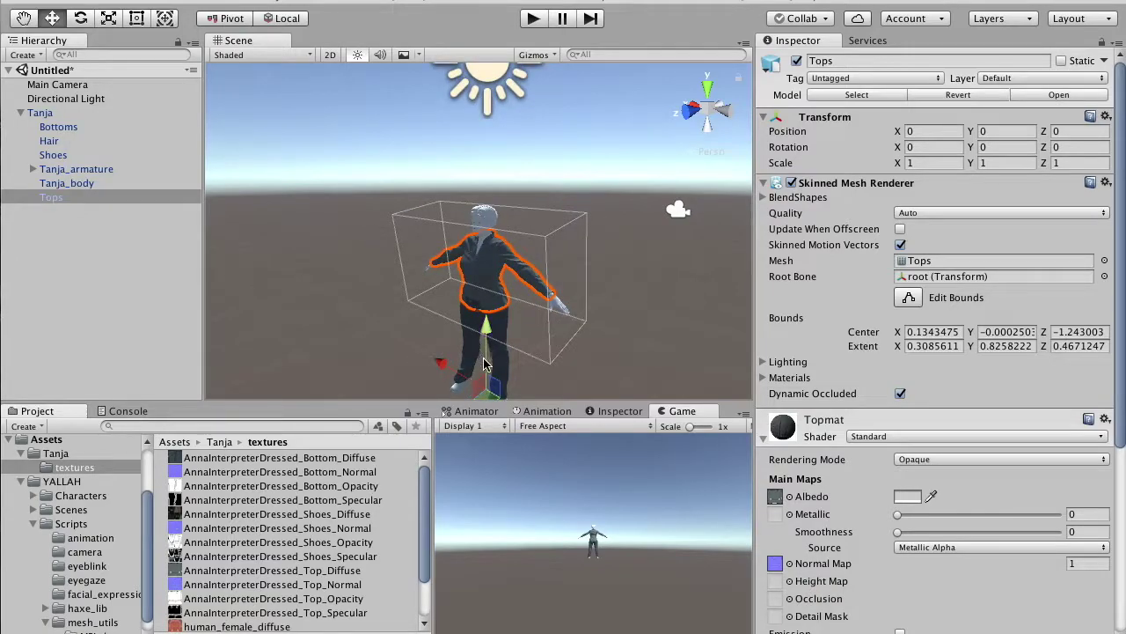
- Select the Shoes mesh and give Shoesmat the Shoes_Diffuse albedo and Shoes_Normal normal map
{"action": "middle_click_drag", "start_coordinate": [481, 368], "coordinate": [477, 258]}
{"action": "left_click", "coordinate": [55, 156]}
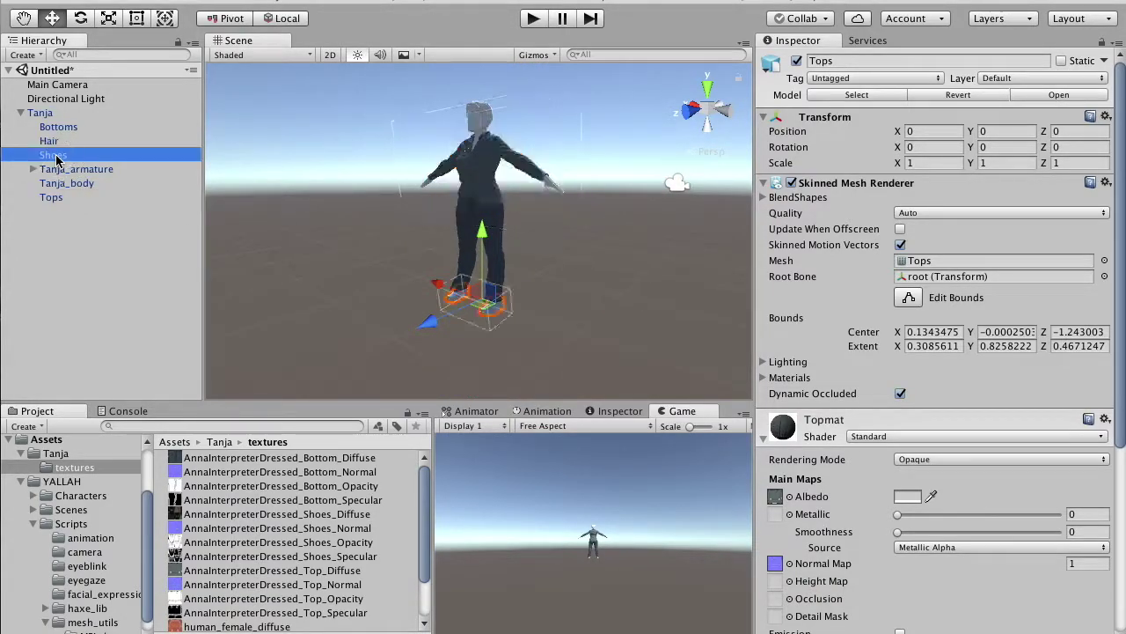
{"action": "left_click", "coordinate": [763, 438]}
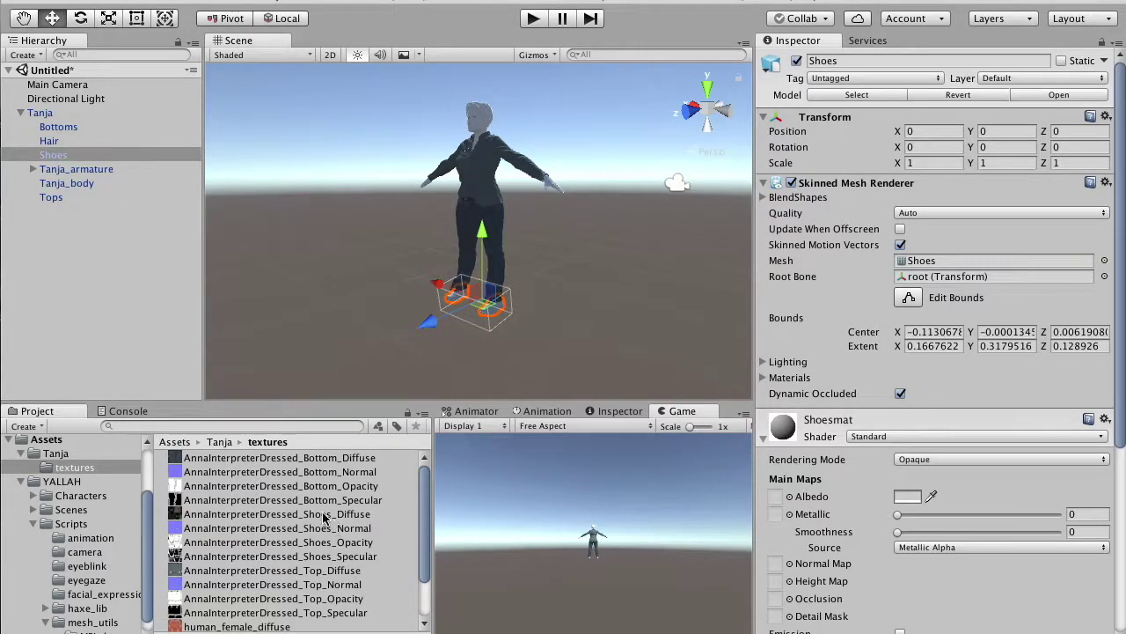
{"action": "left_click_drag", "start_coordinate": [324, 514], "coordinate": [775, 498]}
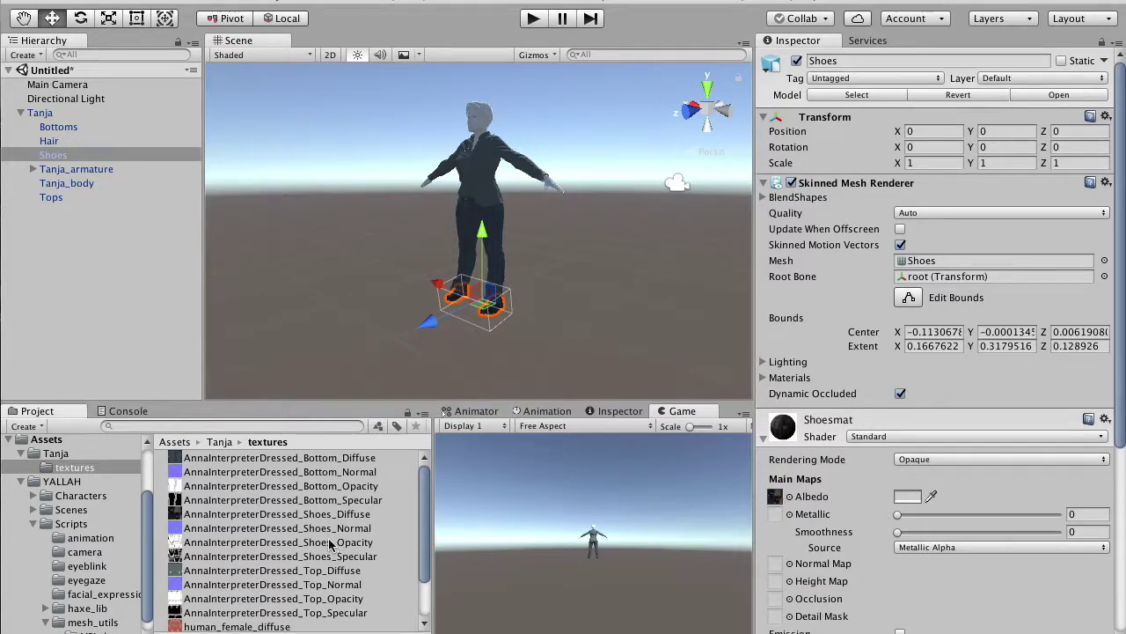
{"action": "left_click_drag", "start_coordinate": [300, 532], "coordinate": [776, 568]}
{"action": "scroll", "coordinate": [616, 220], "scroll_direction": "up", "scroll_amount": 2}
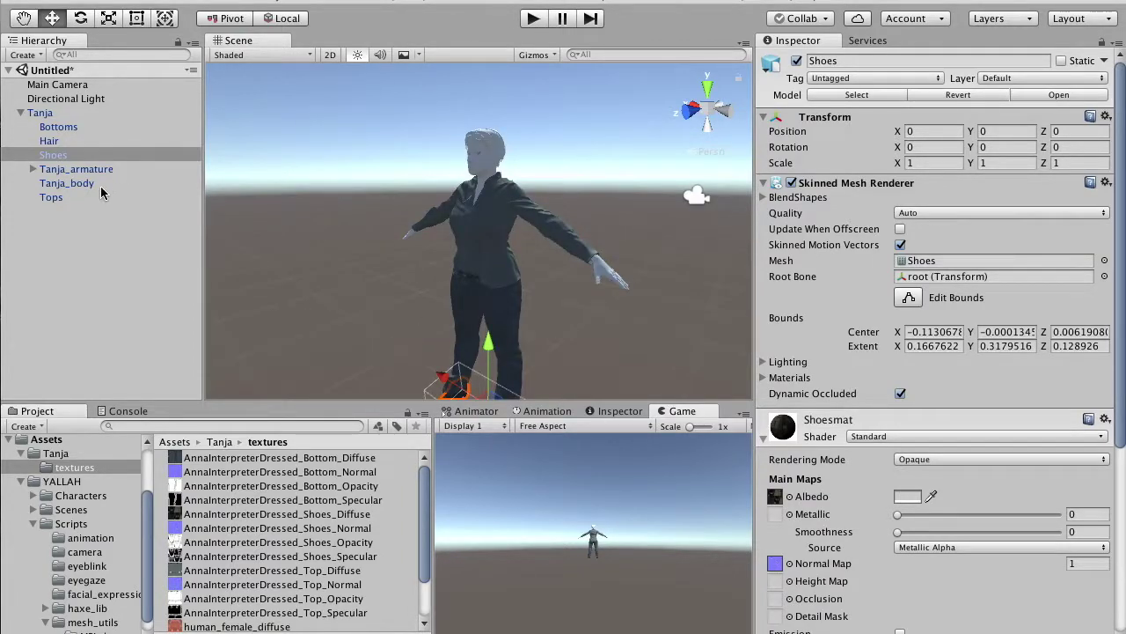
- Give the Hair material WomanHair02_Hair_DiffuseWithAlpha albedo, Fade rendering mode and Hair_Normal normal map
{"action": "left_click", "coordinate": [48, 142]}
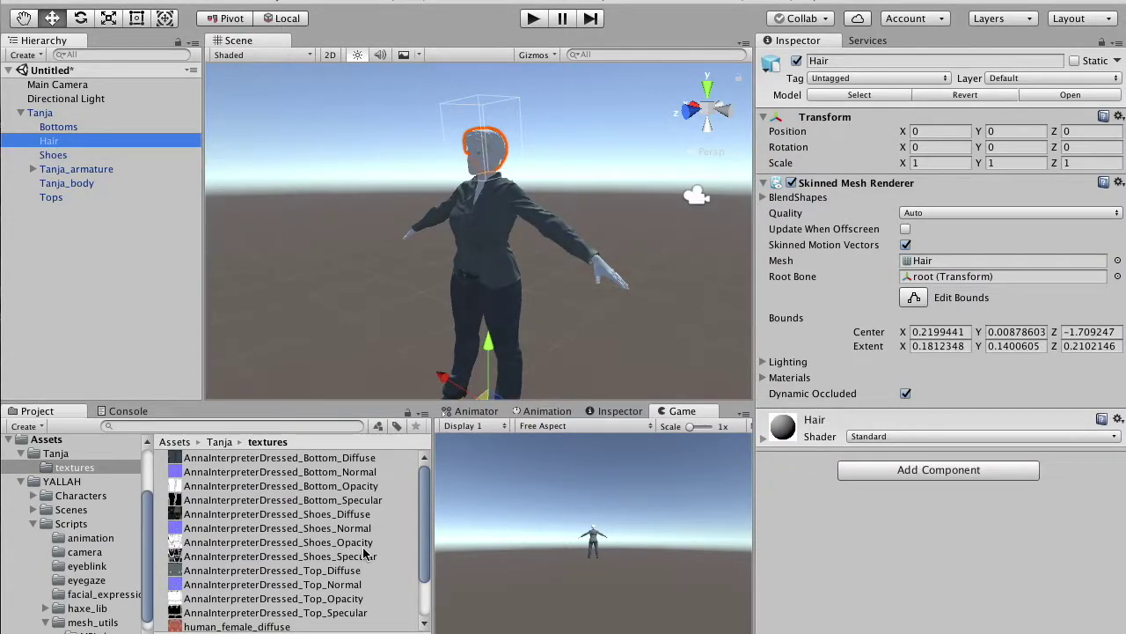
{"action": "left_click_drag", "start_coordinate": [422, 519], "coordinate": [422, 576]}
{"action": "left_click", "coordinate": [762, 439]}
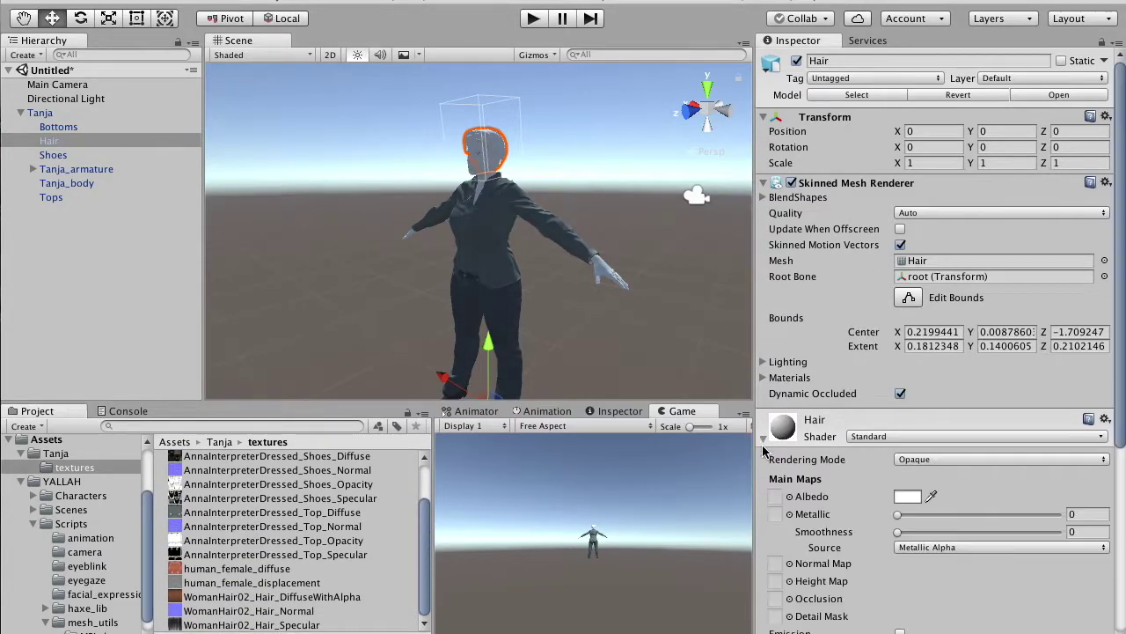
{"action": "left_click_drag", "start_coordinate": [266, 601], "coordinate": [778, 498]}
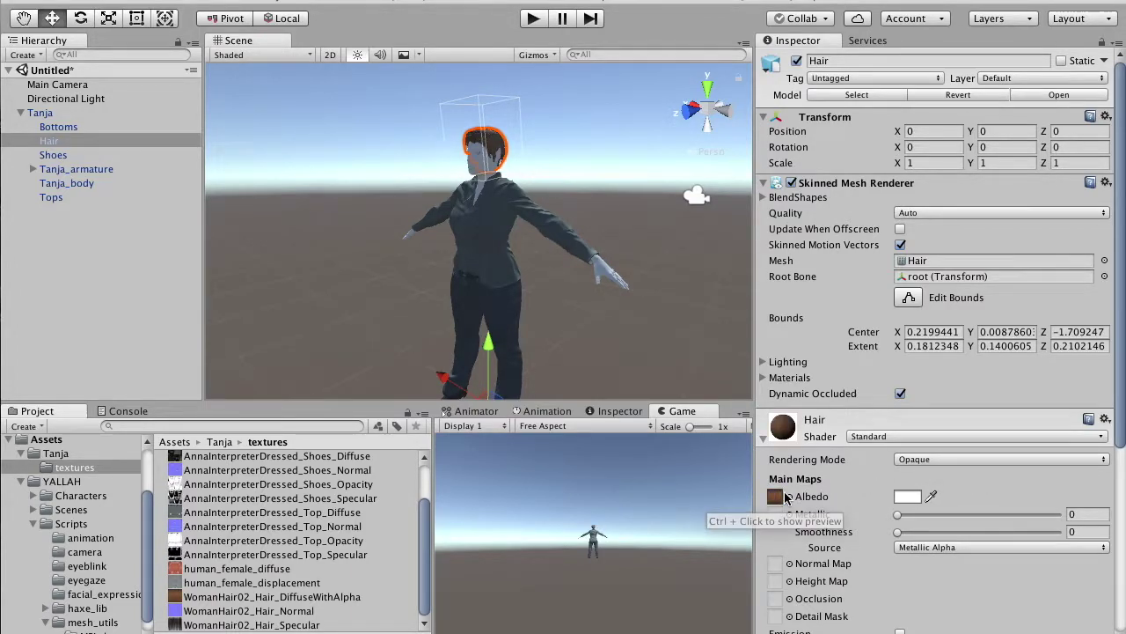
{"action": "left_click", "coordinate": [912, 462]}
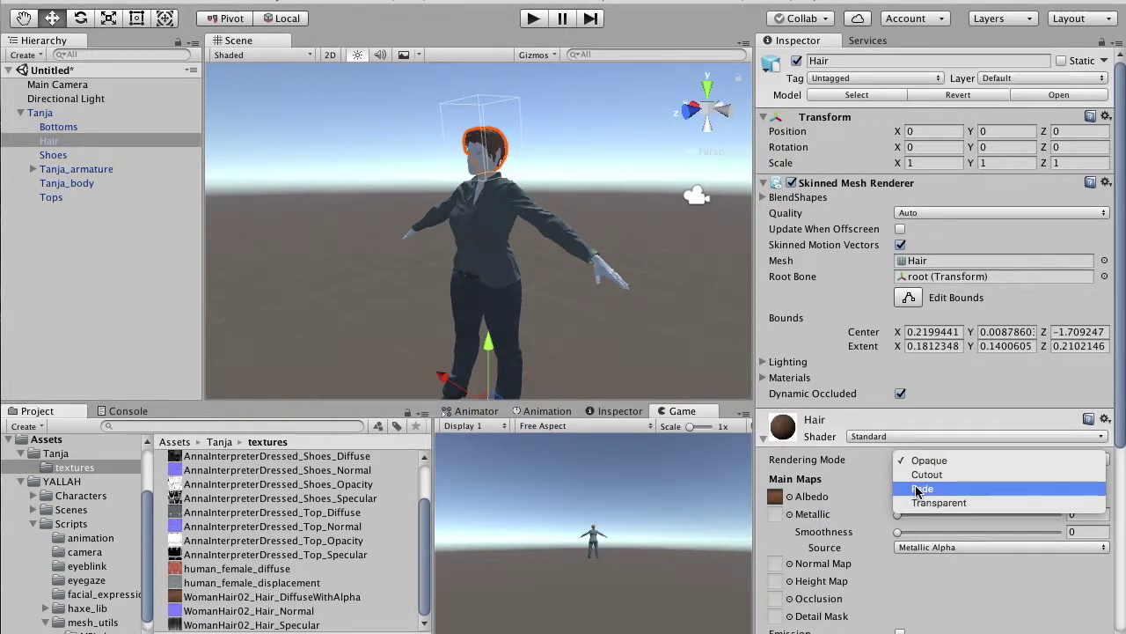
{"action": "left_click", "coordinate": [918, 489]}
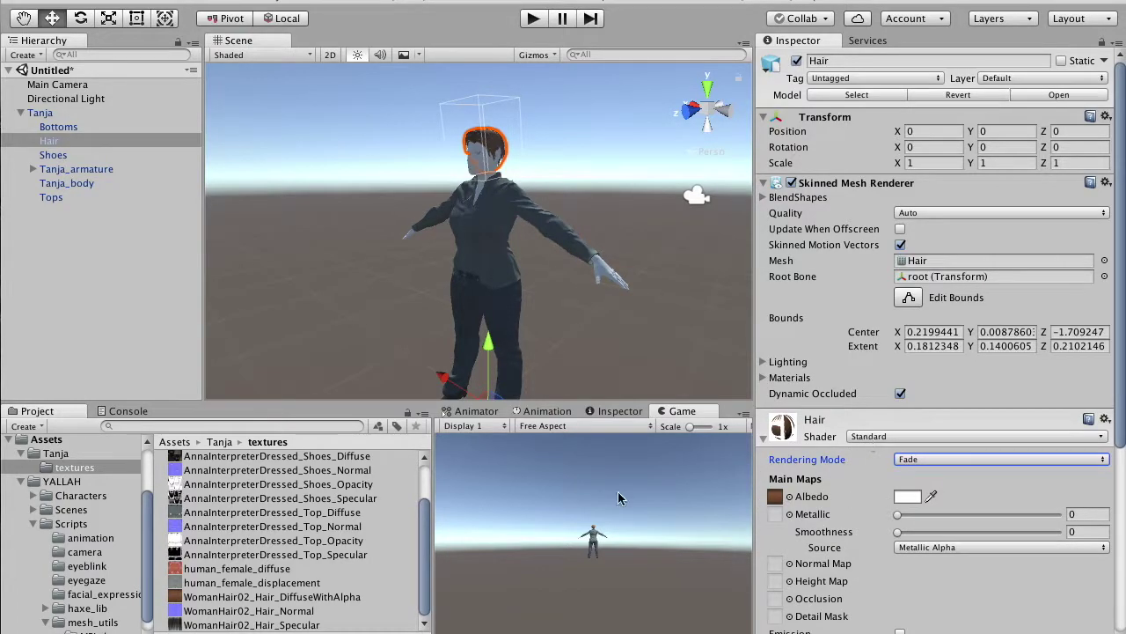
{"action": "left_click_drag", "start_coordinate": [260, 618], "coordinate": [773, 564]}
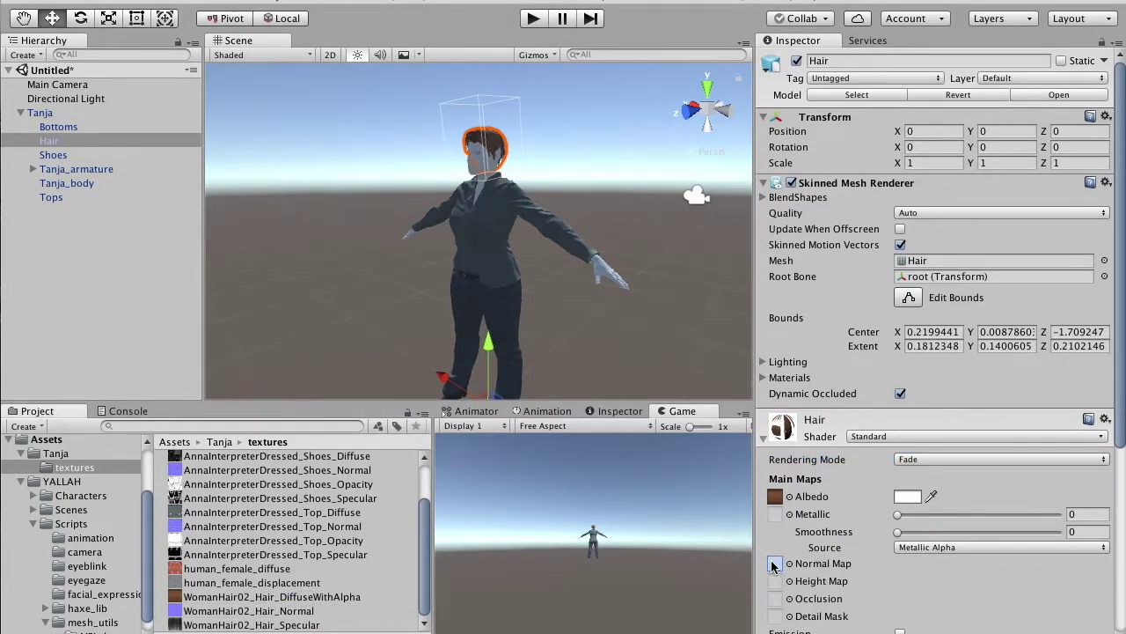
- Enter Play mode, orbit and zoom around Tanja's head to inspect the hair and face, then stop
{"action": "left_click", "coordinate": [534, 19]}
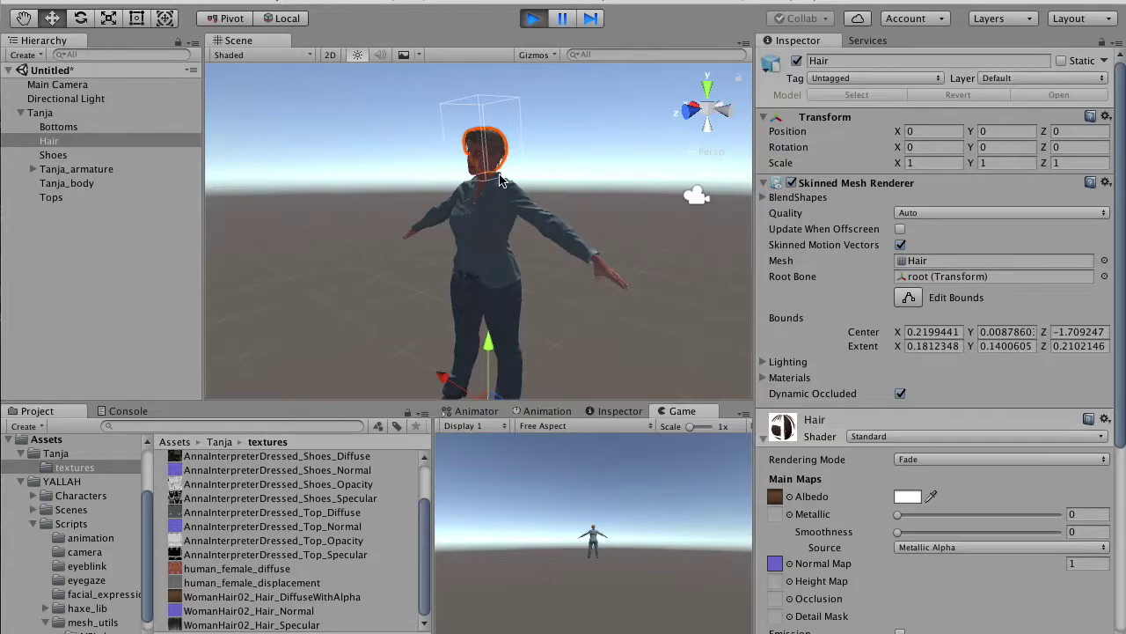
{"action": "scroll", "coordinate": [499, 181], "scroll_direction": "up", "scroll_amount": 3}
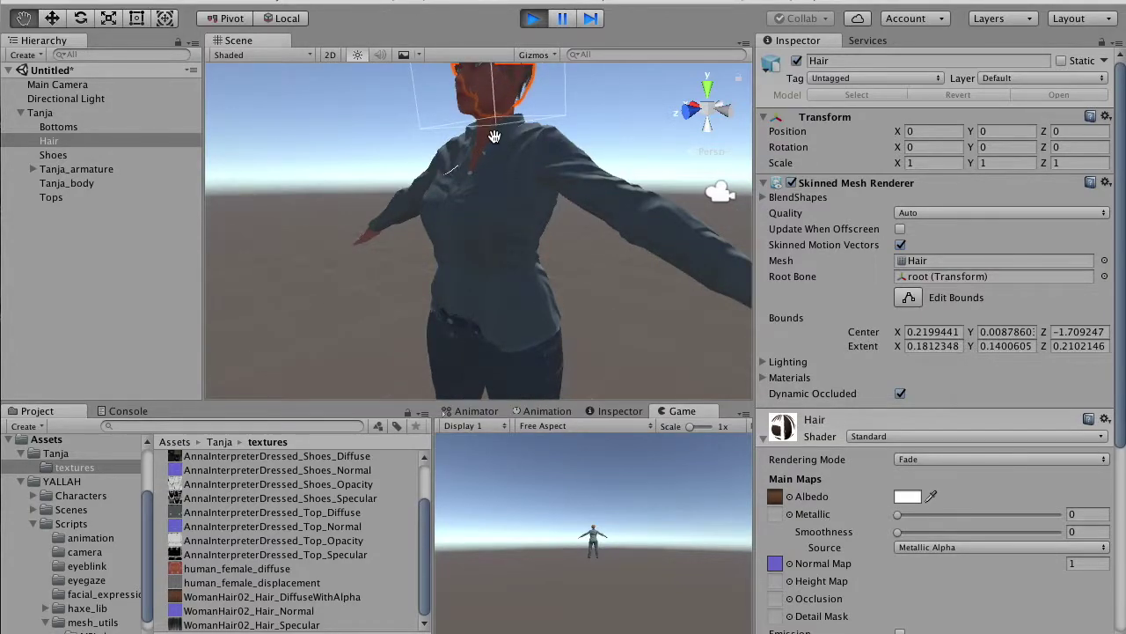
{"action": "left_click_drag", "start_coordinate": [500, 133], "coordinate": [510, 244], "text": "alt"}
{"action": "scroll", "coordinate": [515, 233], "scroll_direction": "up", "scroll_amount": 3}
{"action": "scroll", "coordinate": [505, 189], "scroll_direction": "down", "scroll_amount": 3}
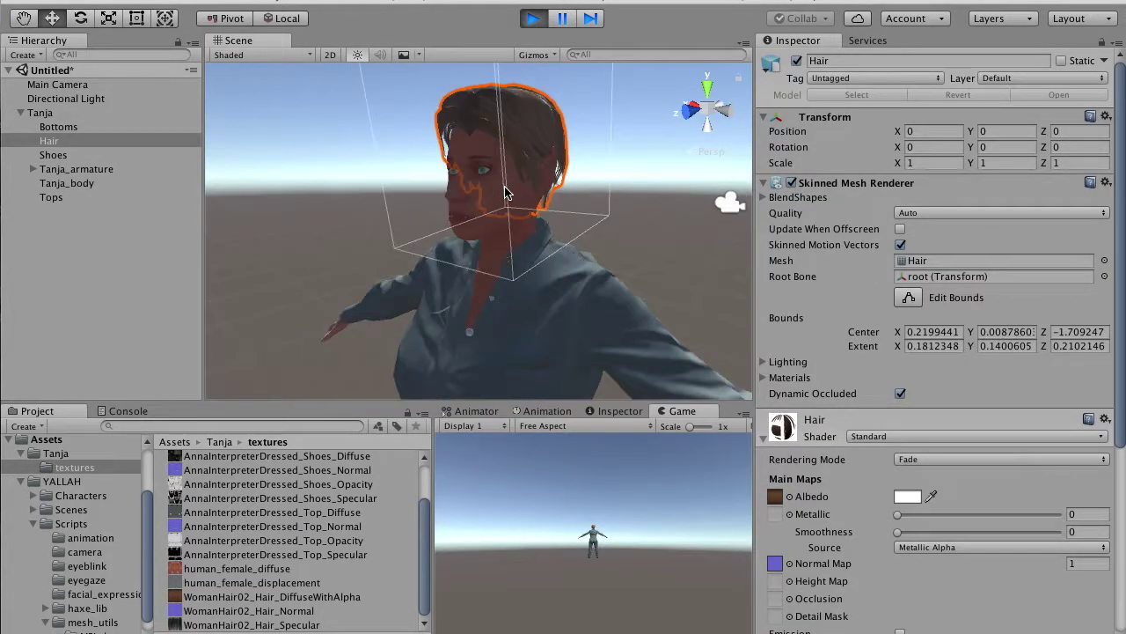
{"action": "mouse_move", "coordinate": [505, 188]}
{"action": "left_mouse_down", "text": "alt"}
{"action": "mouse_move", "coordinate": [495, 168]}
{"action": "mouse_move", "coordinate": [498, 191]}
{"action": "left_mouse_up", "text": "alt"}
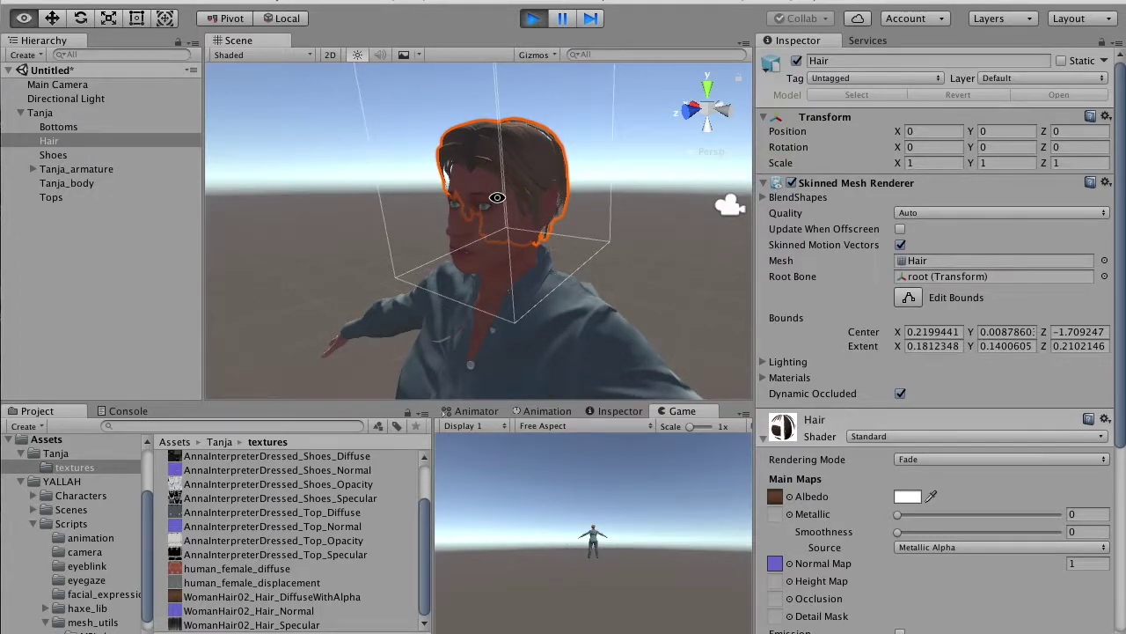
{"action": "scroll", "coordinate": [580, 226], "scroll_direction": "up", "scroll_amount": 4}
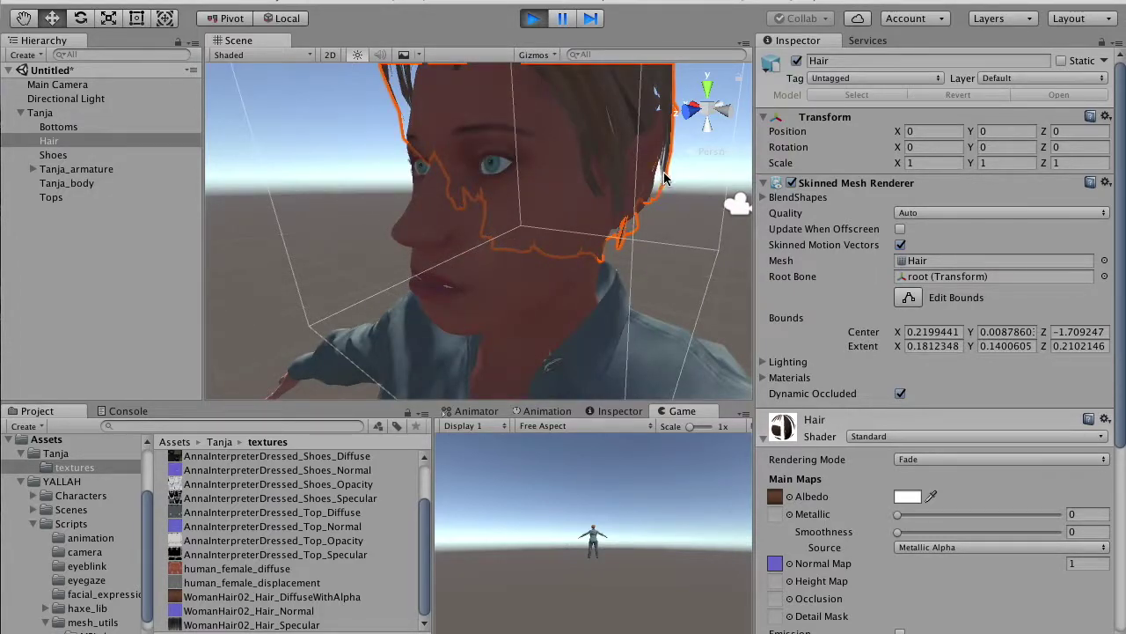
{"action": "scroll", "coordinate": [519, 195], "scroll_direction": "down", "scroll_amount": 3}
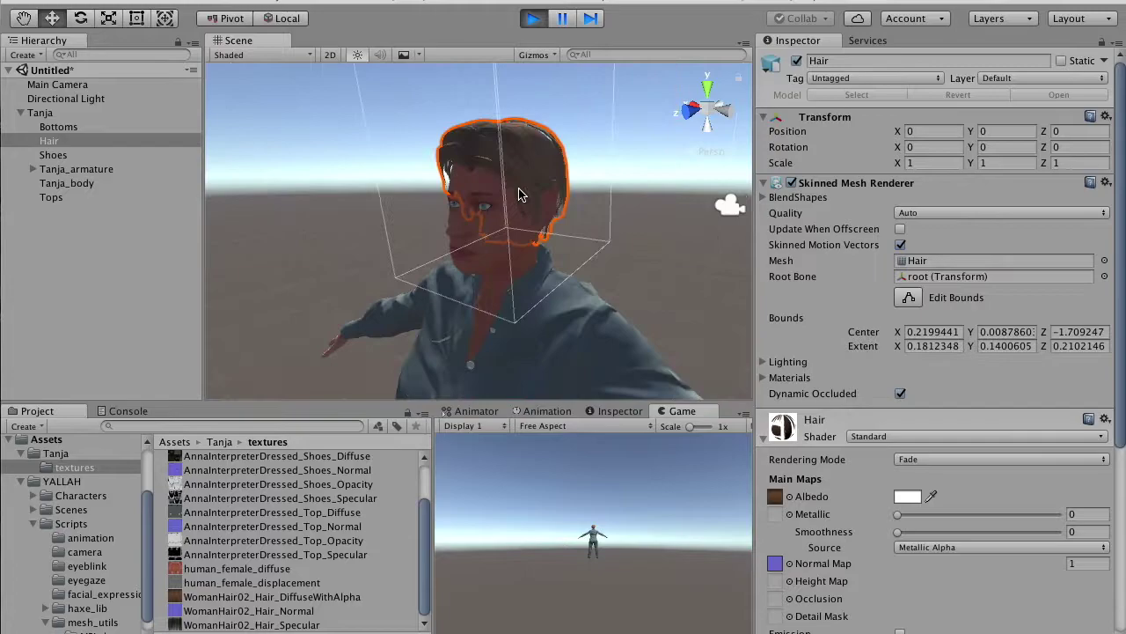
{"action": "left_click_drag", "start_coordinate": [519, 194], "coordinate": [527, 234], "text": "alt"}
{"action": "left_click", "coordinate": [533, 17]}
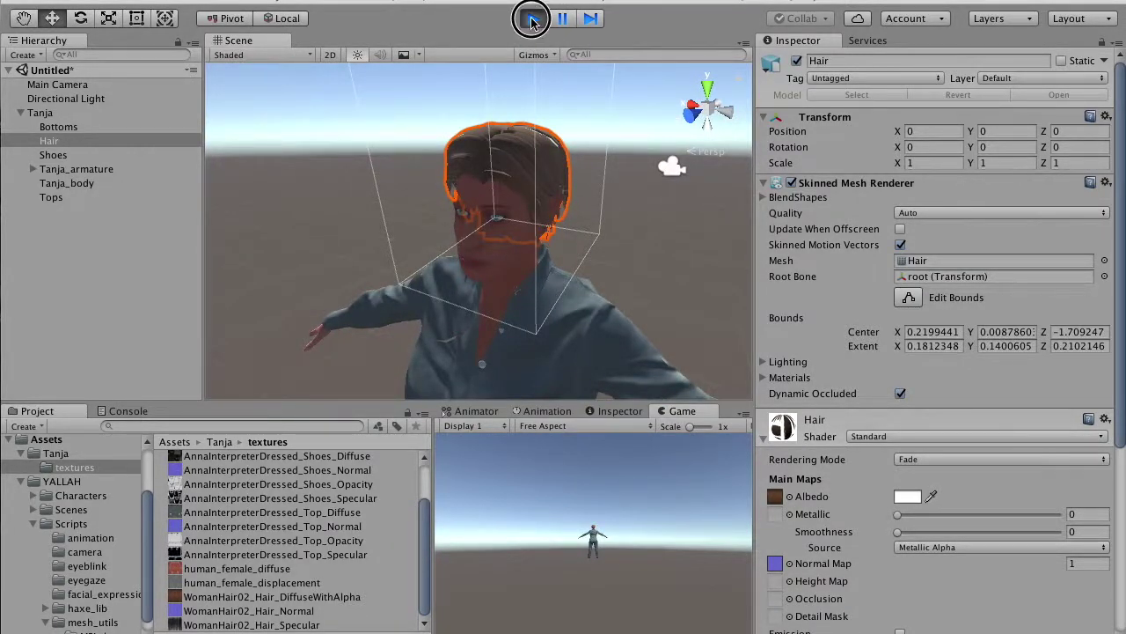